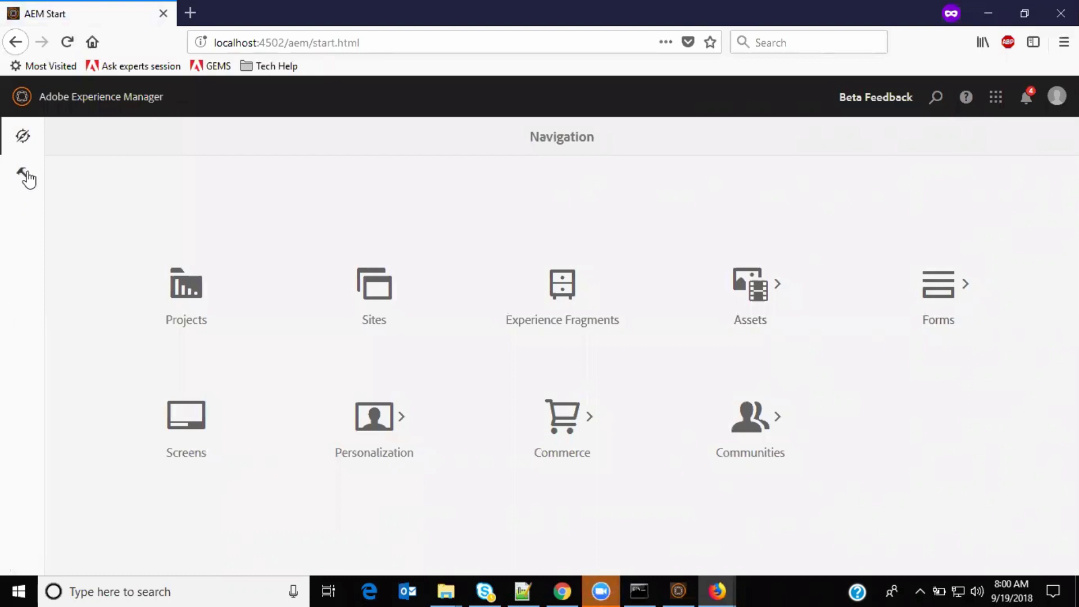
# Step: Go to Tools > Workflow > Models and start creating a new model
pyautogui.click(94, 224)
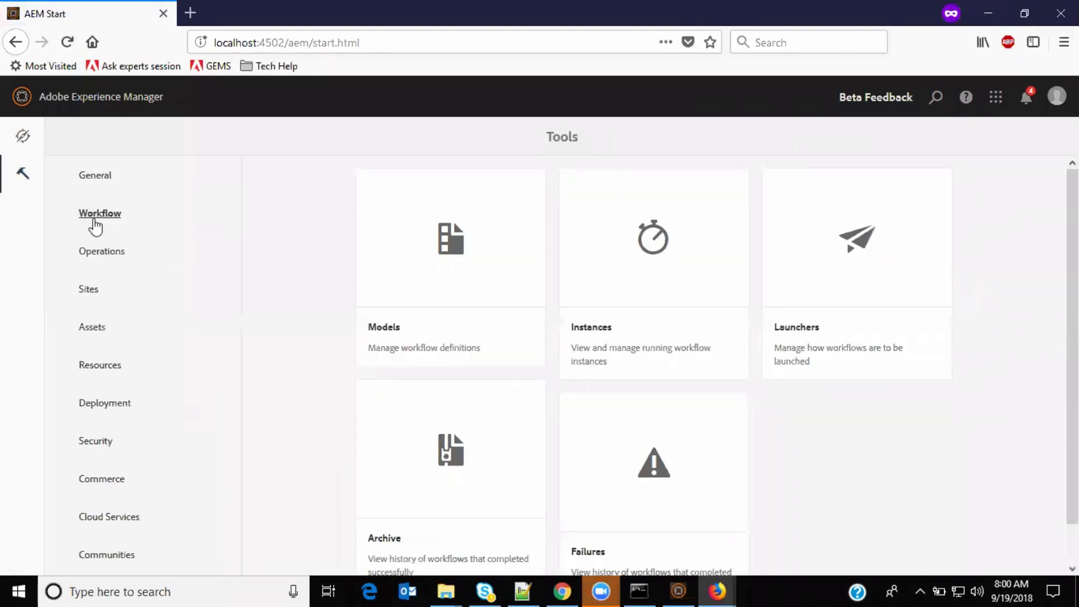
pyautogui.click(415, 285)
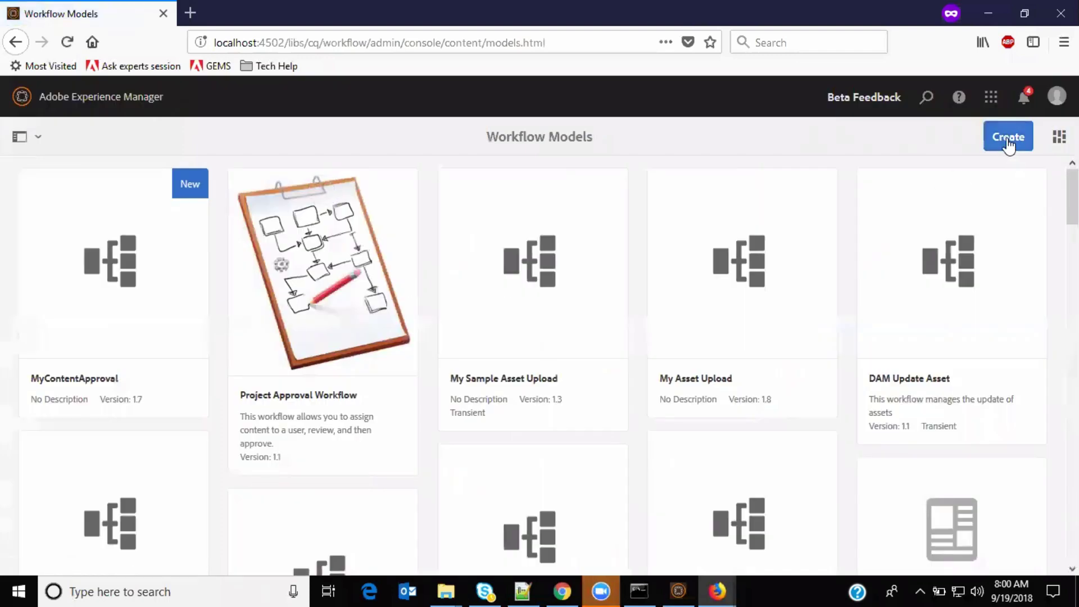
pyautogui.click(1007, 142)
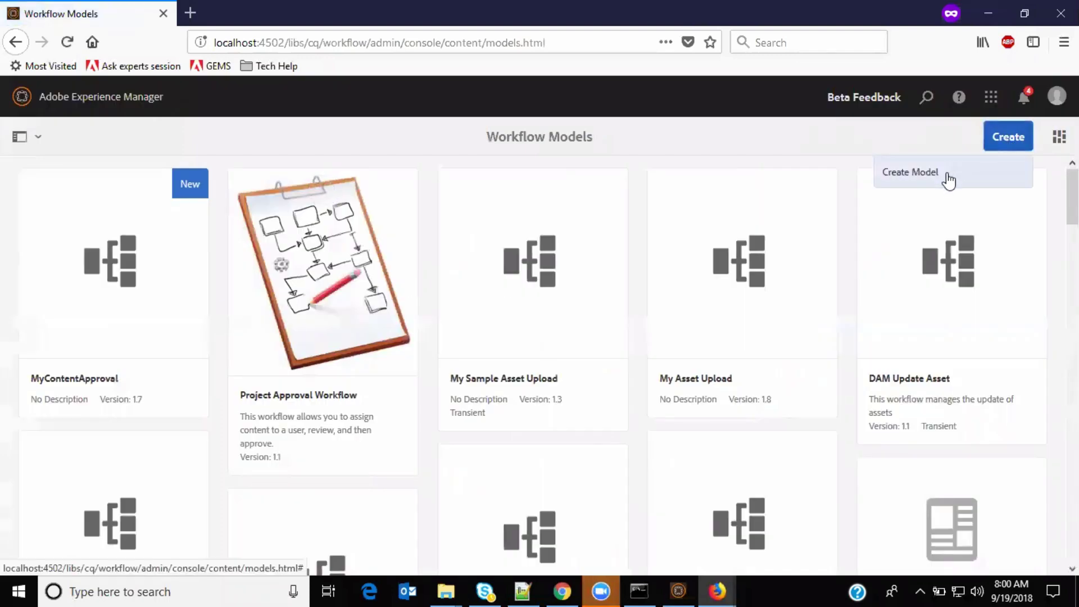
pyautogui.click(947, 173)
# Step: Title the new workflow model ContentApprovalDemo and create it
pyautogui.write('MyCo')
pyautogui.hotkey('ctrl', 'a')
pyautogui.write('d')
pyautogui.write('onten')
pyautogui.write('tAppr')
pyautogui.write('ovalDemo')
pyautogui.press('Tab')
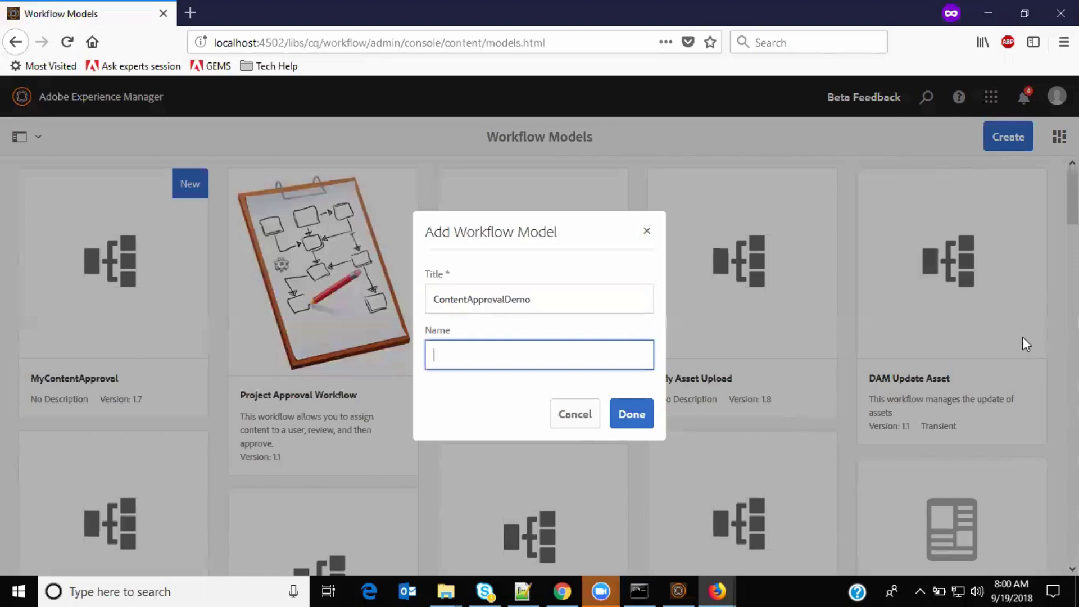
pyautogui.click(631, 414)
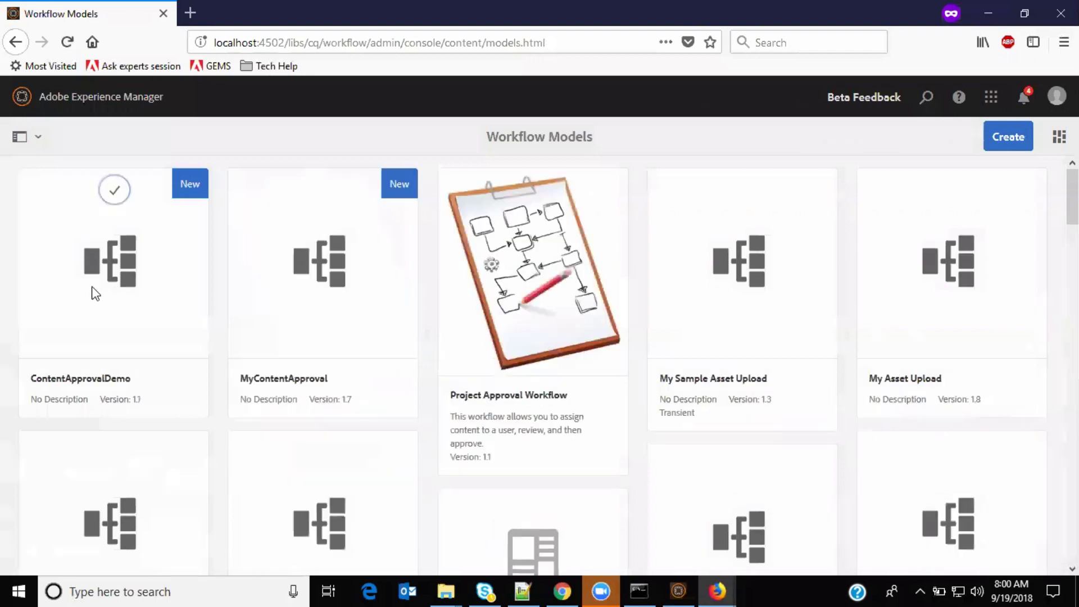
# Step: Open ContentApprovalDemo in the workflow editor and delete its default Step 1
pyautogui.click(110, 191)
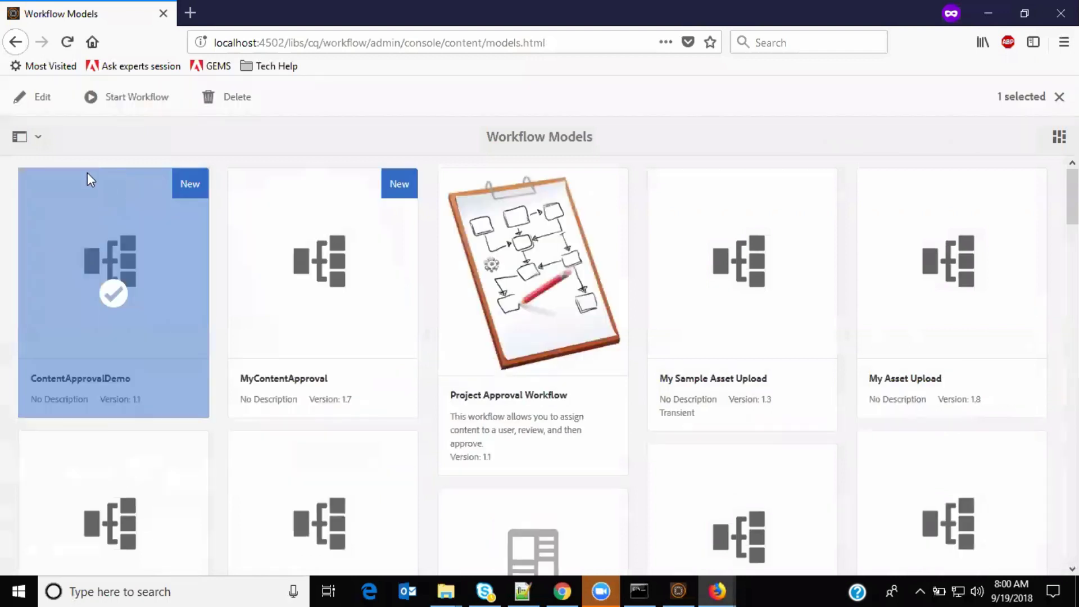
pyautogui.click(40, 98)
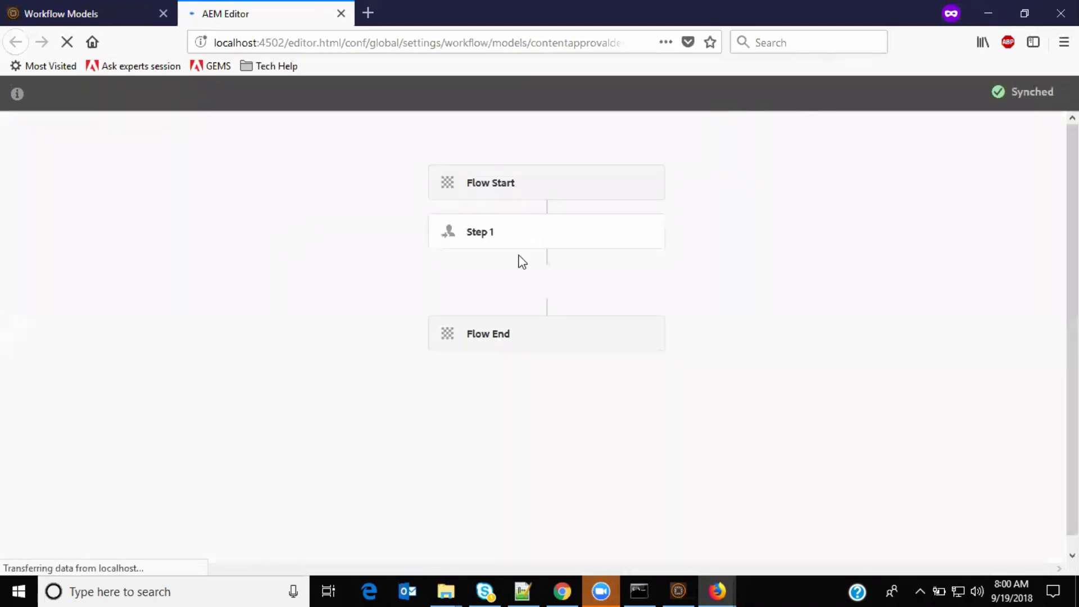
pyautogui.click(555, 234)
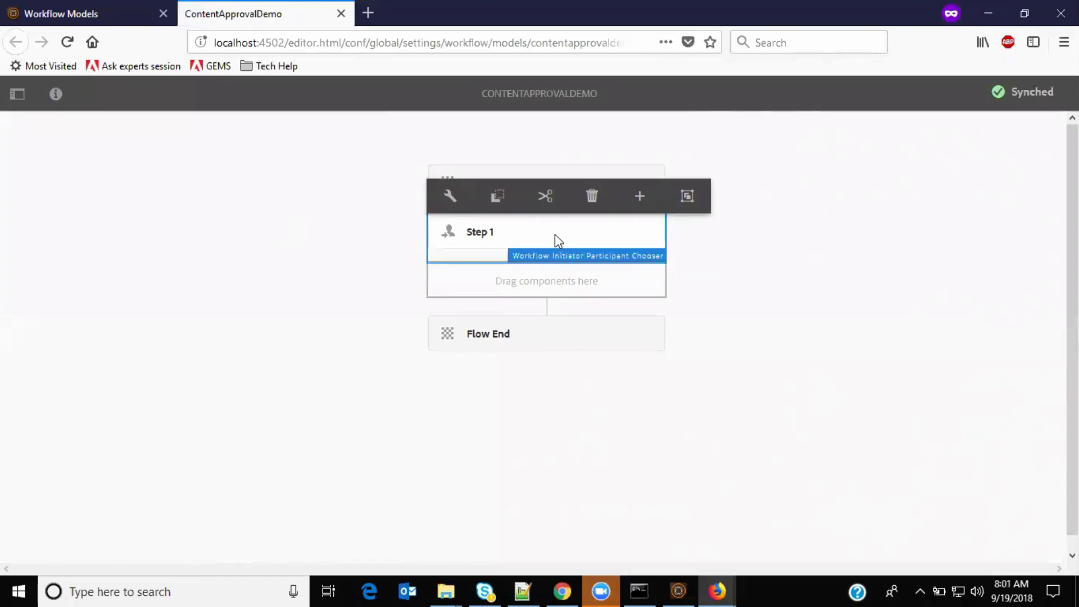
pyautogui.click(591, 197)
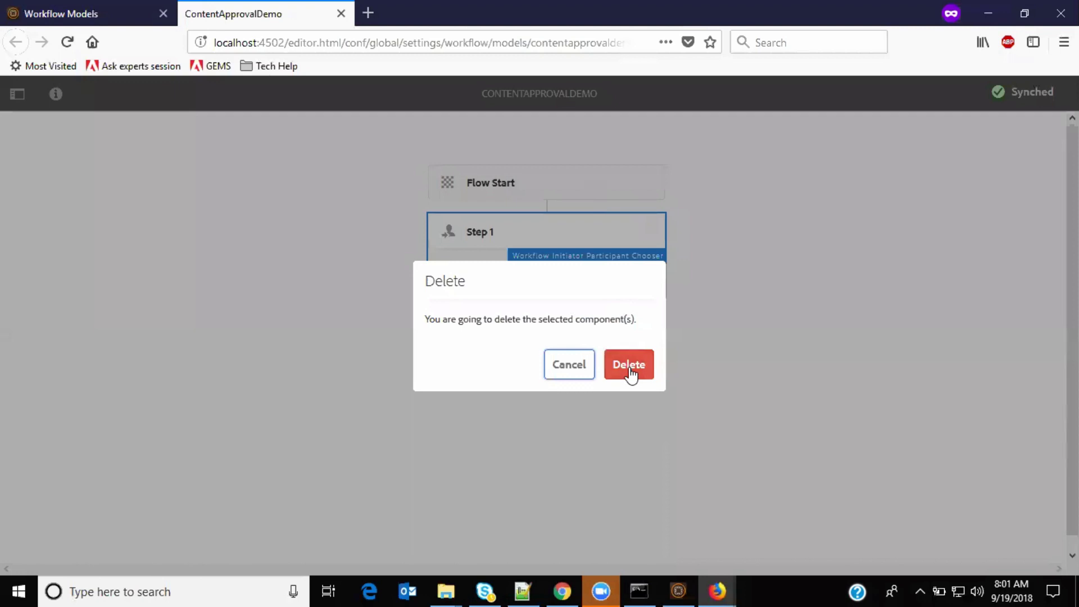
pyautogui.click(628, 371)
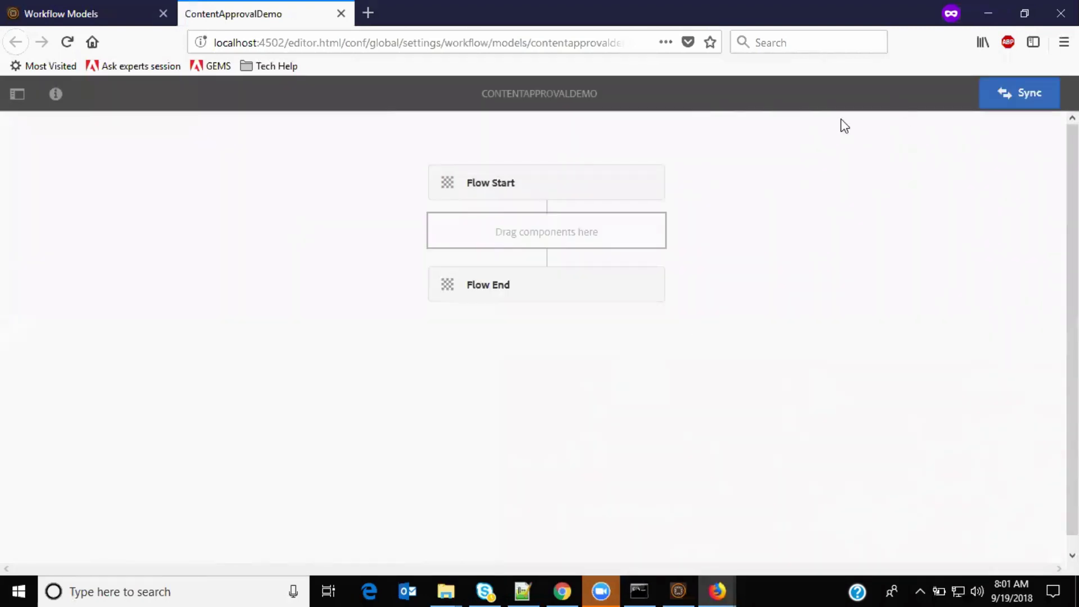
# Step: Add a Participant Step between Flow Start and Flow End and open its properties
pyautogui.click(17, 95)
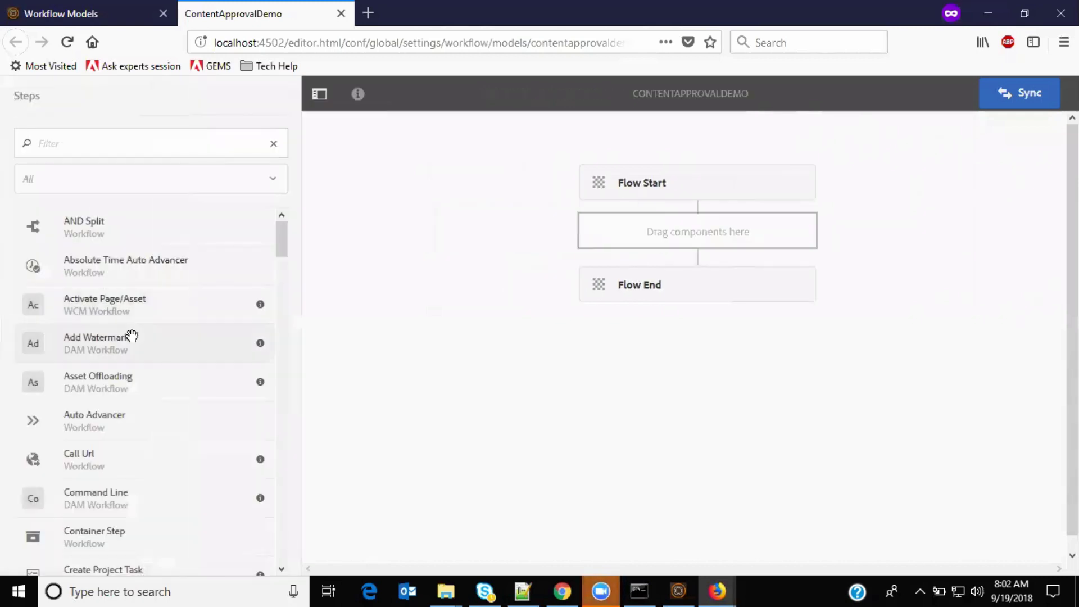
pyautogui.scroll(-10, 133, 337)
pyautogui.scroll(-6, 141, 335)
pyautogui.scroll(5, 141, 336)
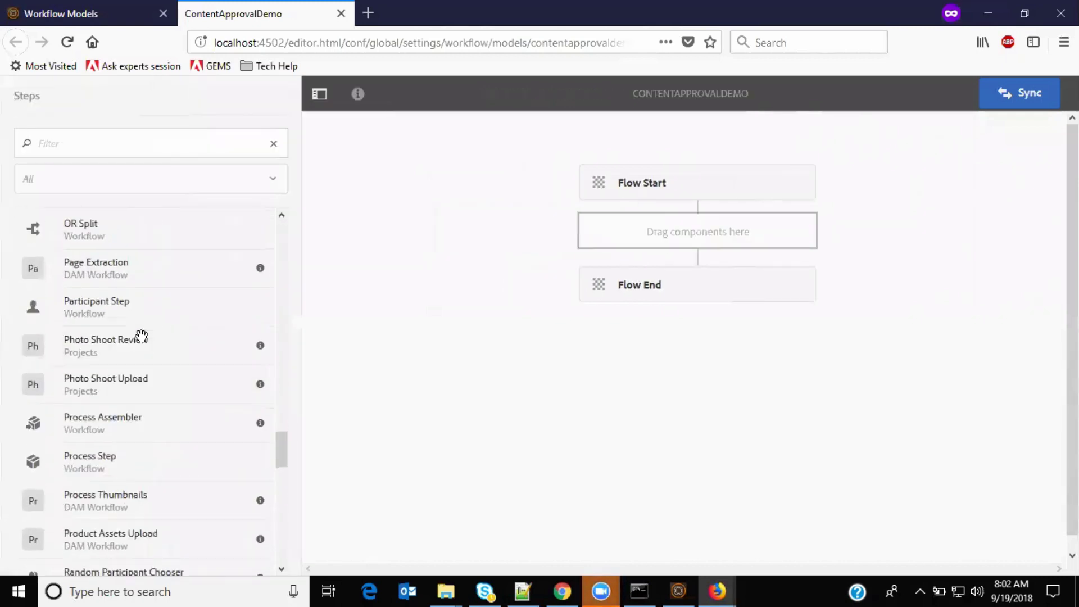
pyautogui.scroll(5, 141, 336)
pyautogui.scroll(-3, 141, 335)
pyautogui.moveTo(105, 417); pyautogui.dragTo(727, 237)
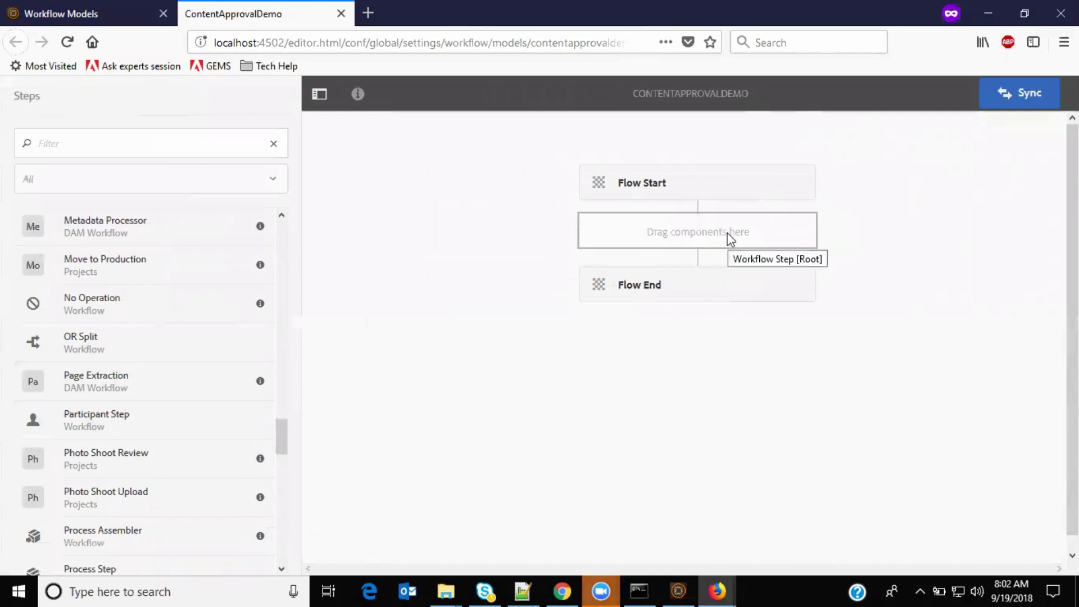
pyautogui.click(652, 238)
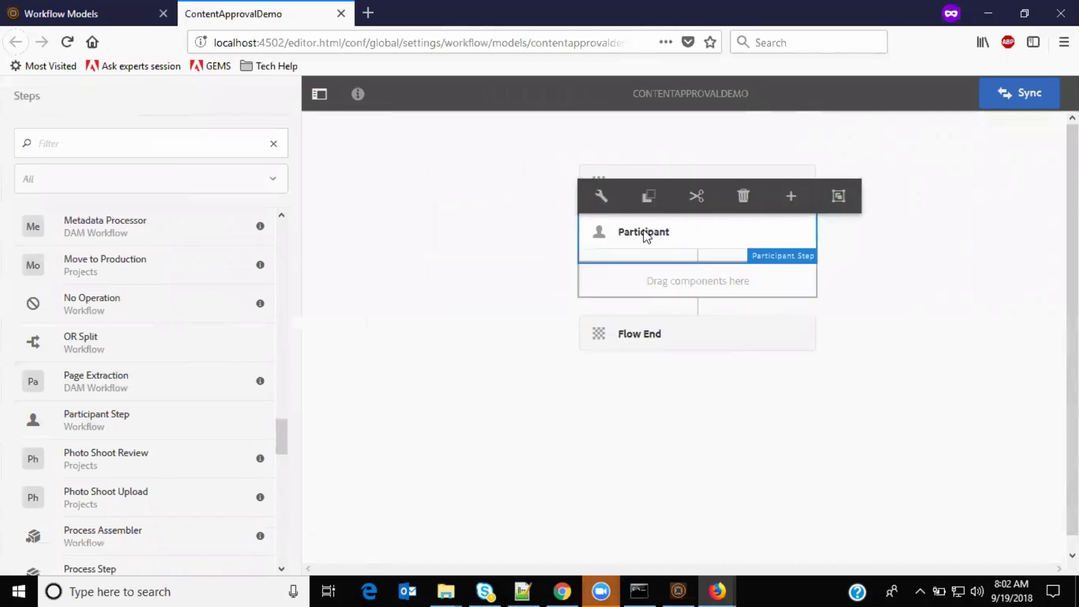
pyautogui.click(600, 198)
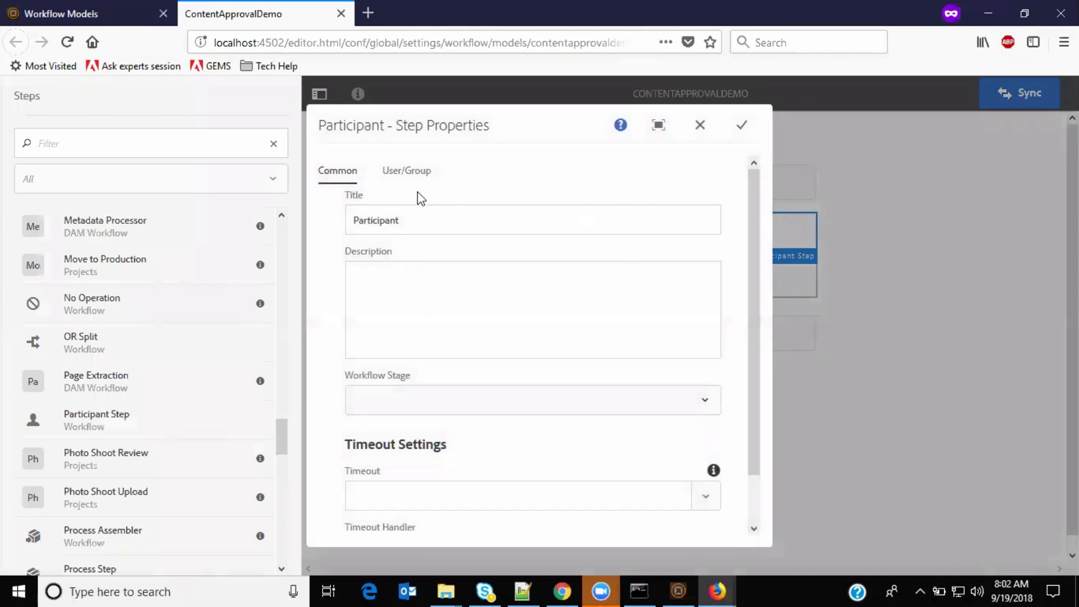
# Step: Set the step's title and description to Validate Content
pyautogui.click(410, 220)
pyautogui.doubleClick(409, 221)
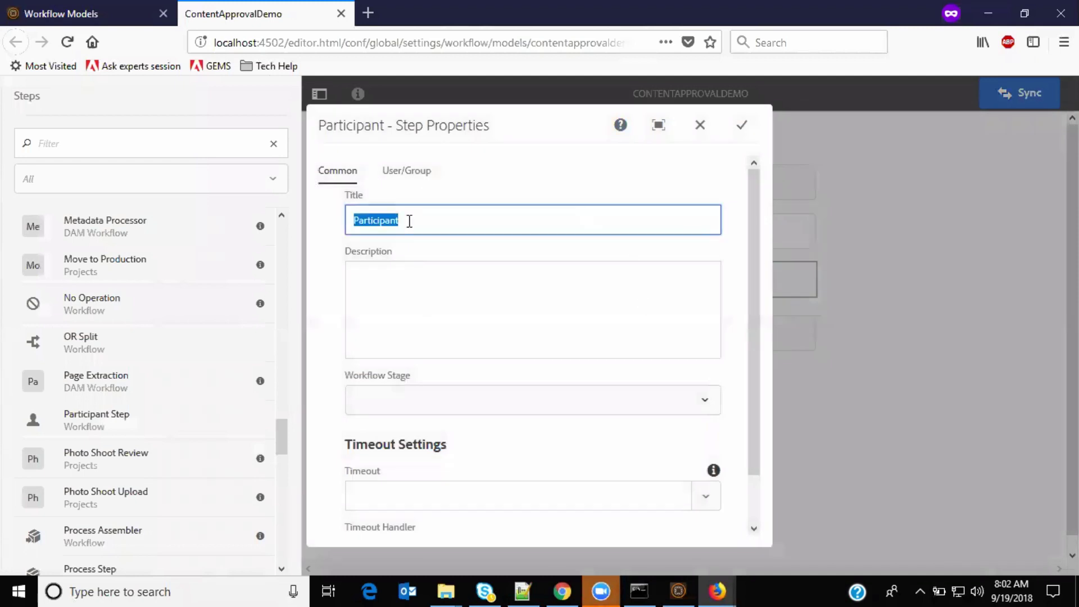
pyautogui.write('Validate Conten')
pyautogui.hotkey('ctrl', 'a')
pyautogui.hotkey('ctrl', 'c')
pyautogui.click(395, 280)
pyautogui.hotkey('ctrl', 'v')
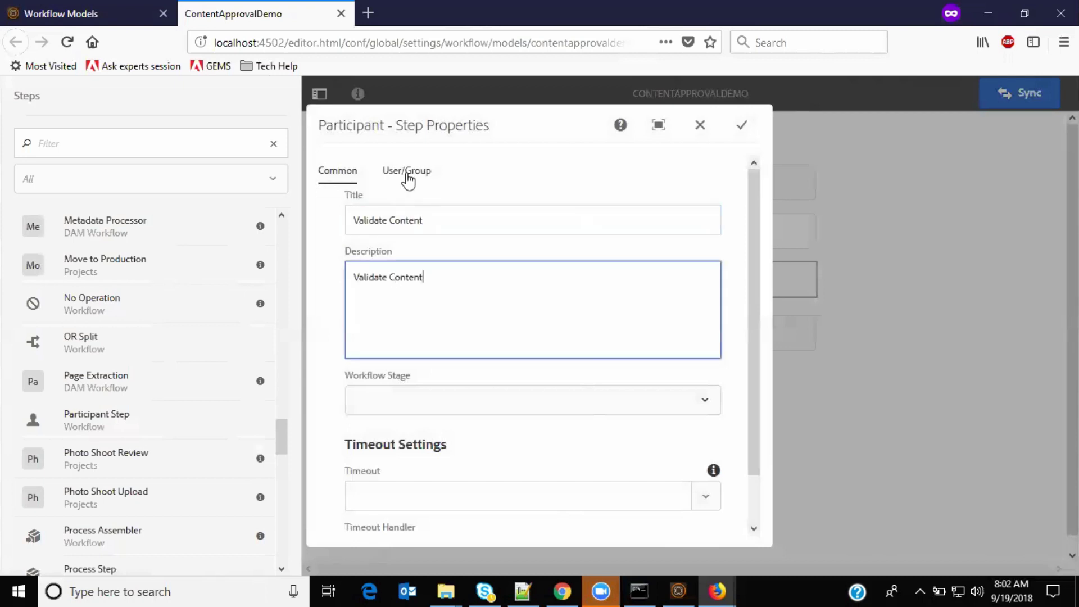
# Step: Assign the step to the editor user and save it
pyautogui.click(406, 171)
pyautogui.click(399, 244)
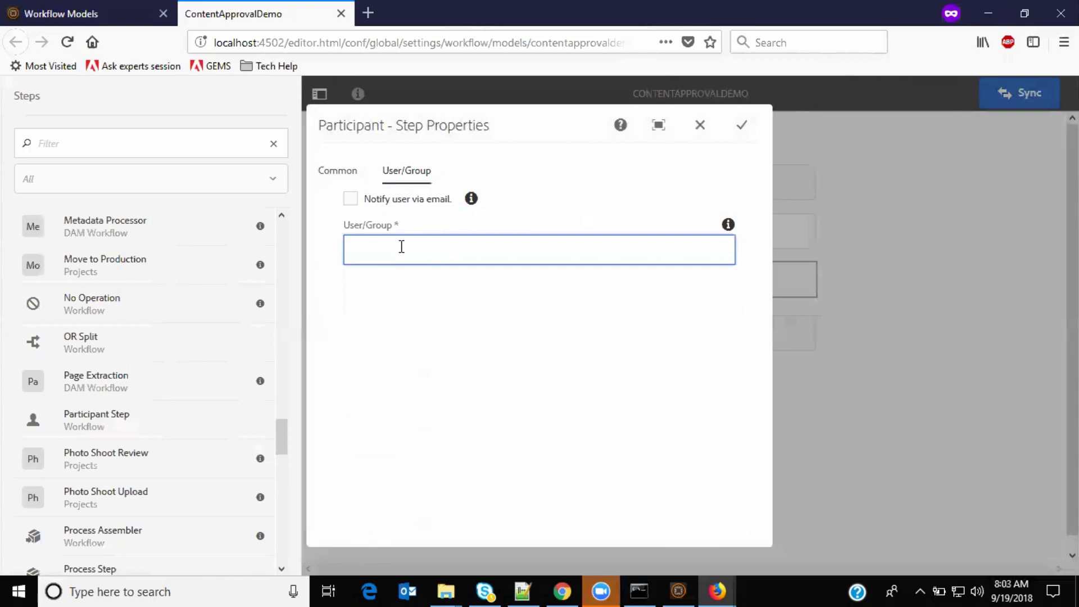
pyautogui.write('ito')
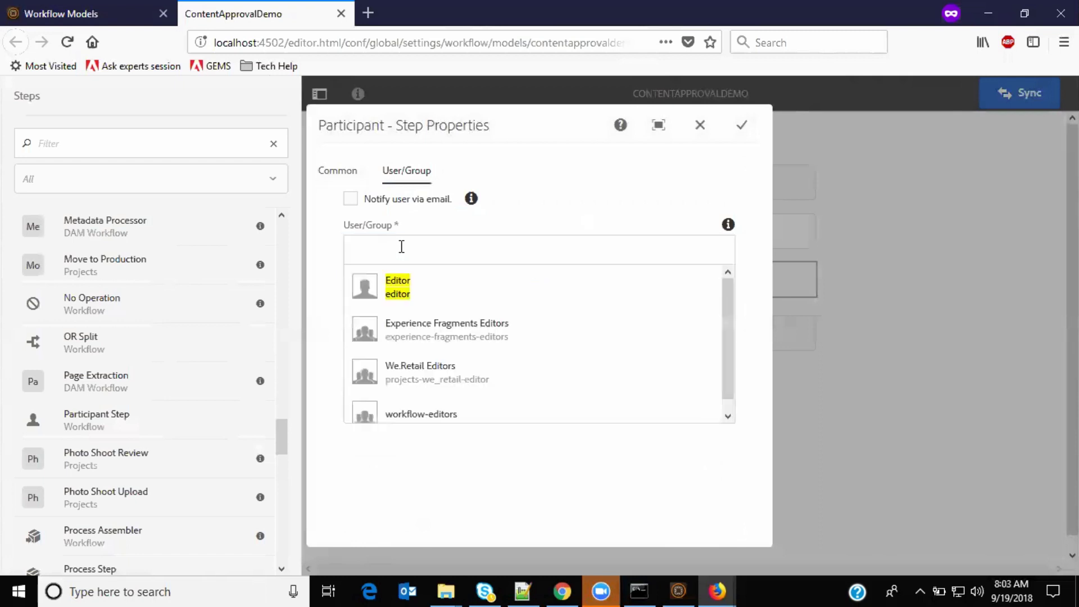
pyautogui.click(414, 293)
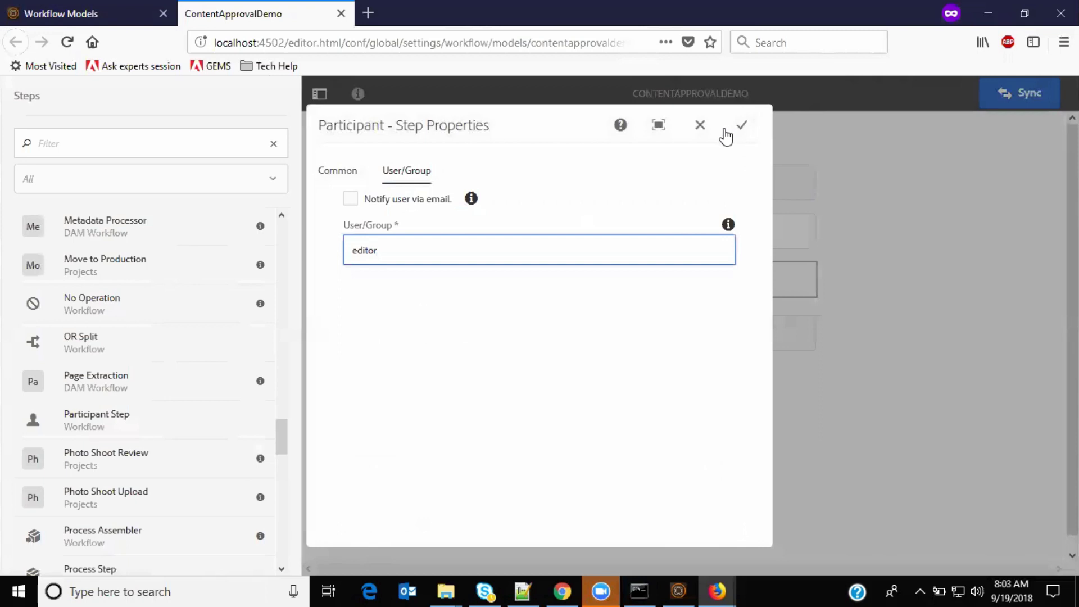
pyautogui.click(743, 129)
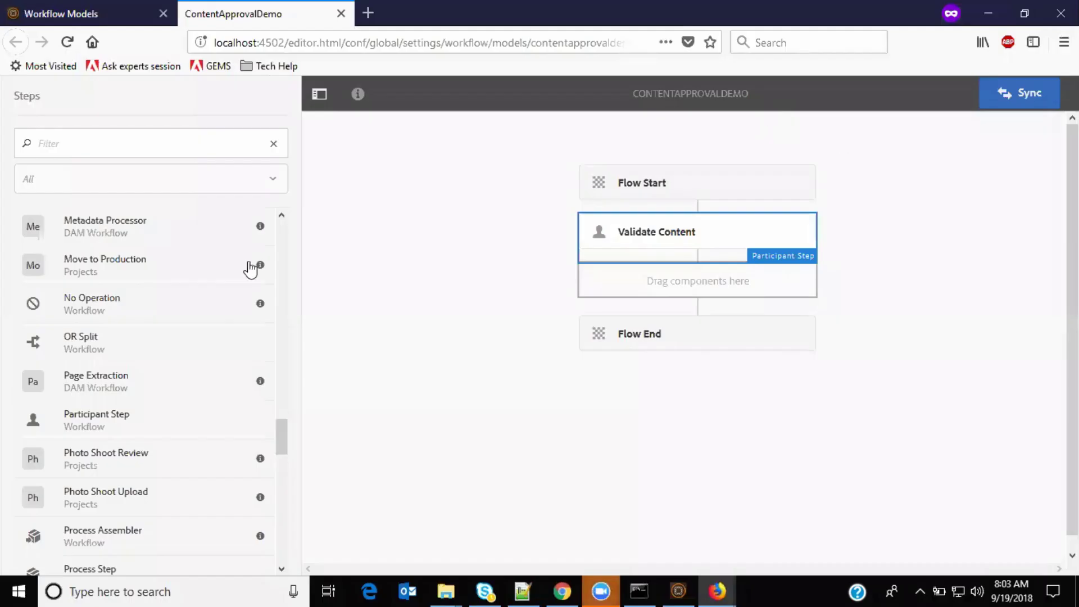
# Step: Insert a two-branch OR Split below Validate Content, reviewing both branch settings
pyautogui.moveTo(70, 337); pyautogui.dragTo(706, 288)
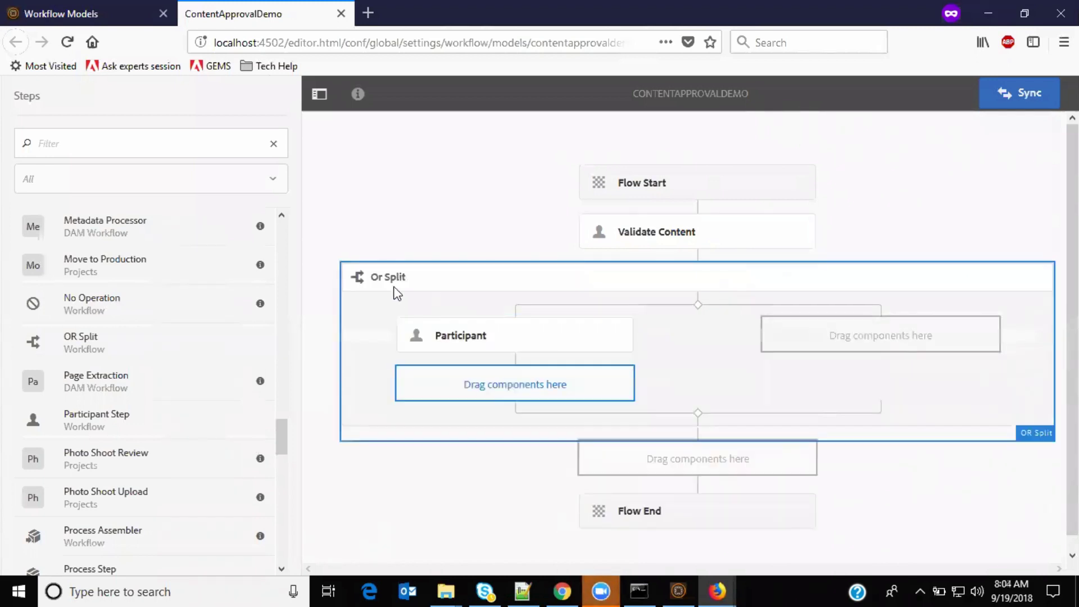
pyautogui.click(392, 282)
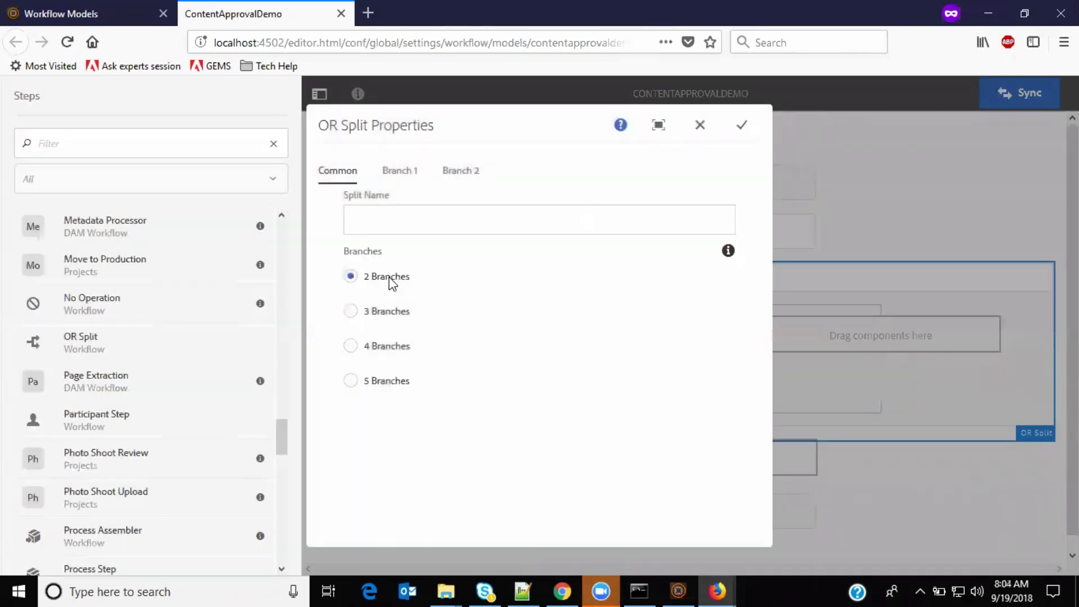
pyautogui.click(405, 172)
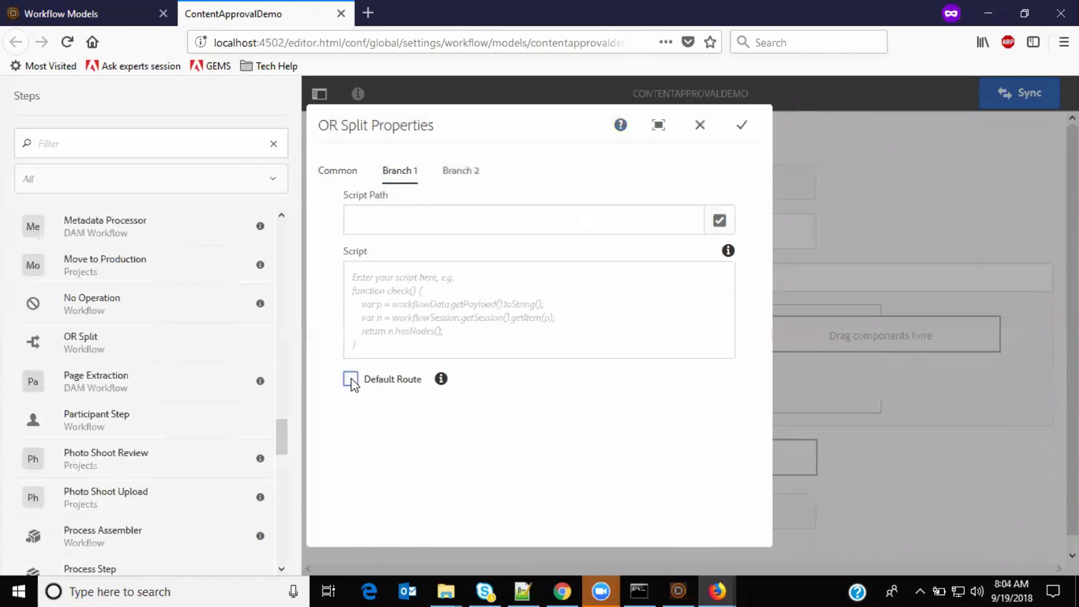
pyautogui.click(452, 177)
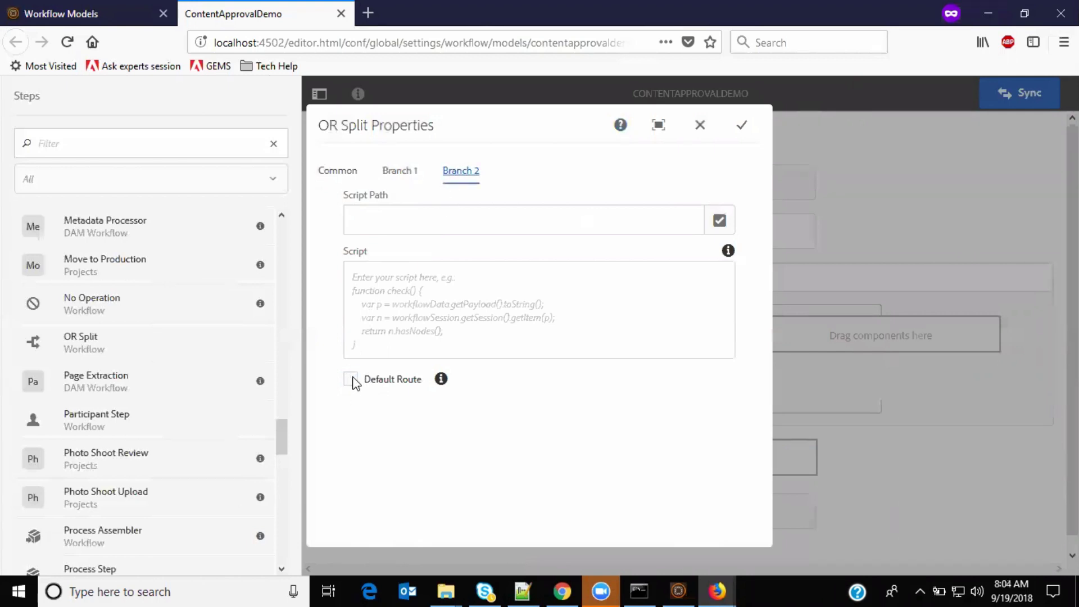
pyautogui.click(338, 173)
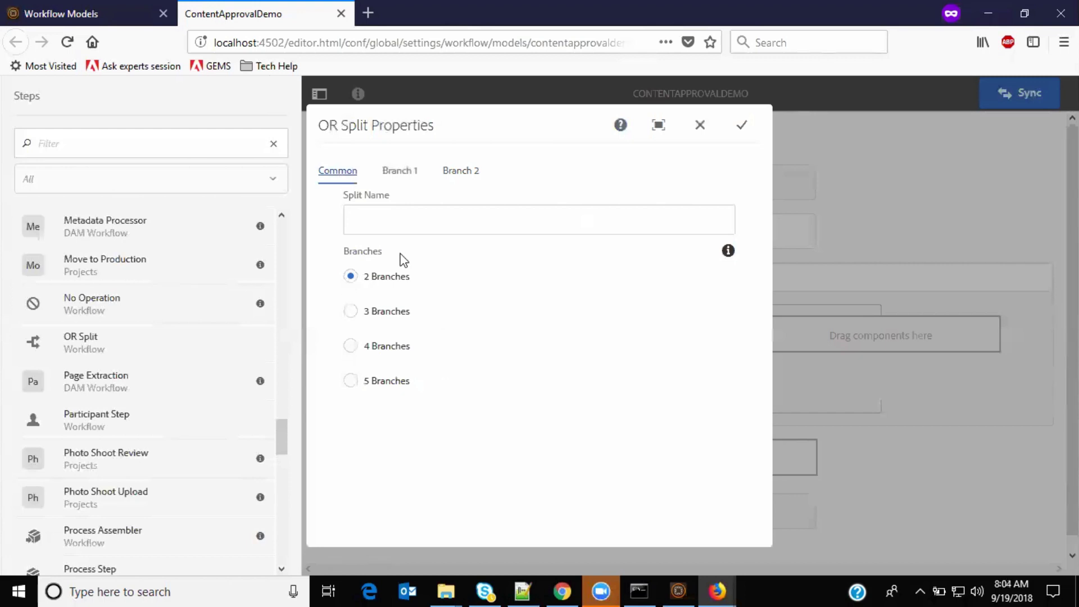
pyautogui.click(741, 125)
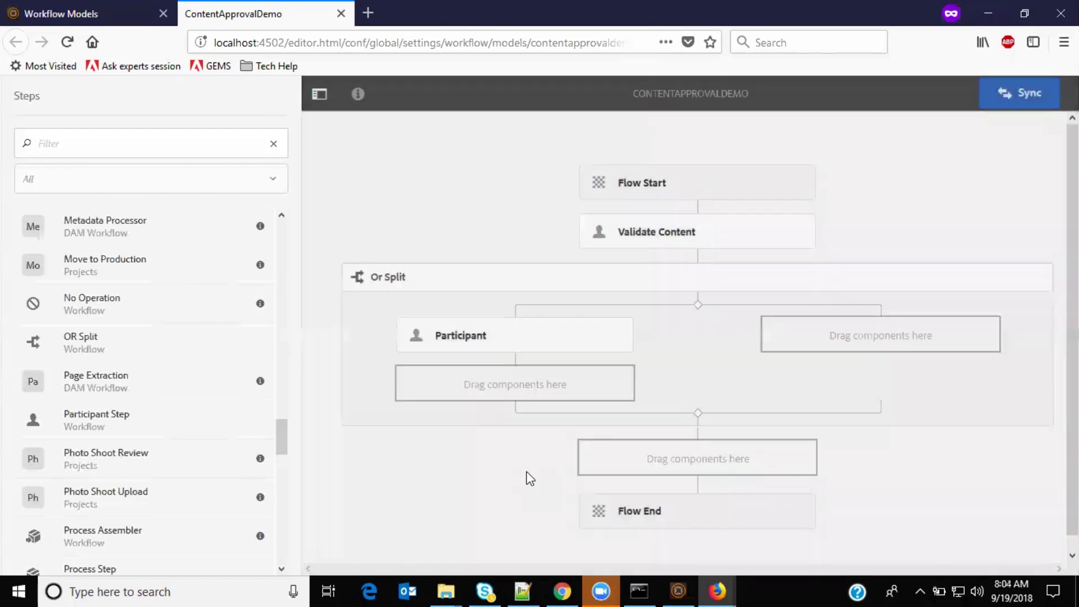
pyautogui.click(491, 341)
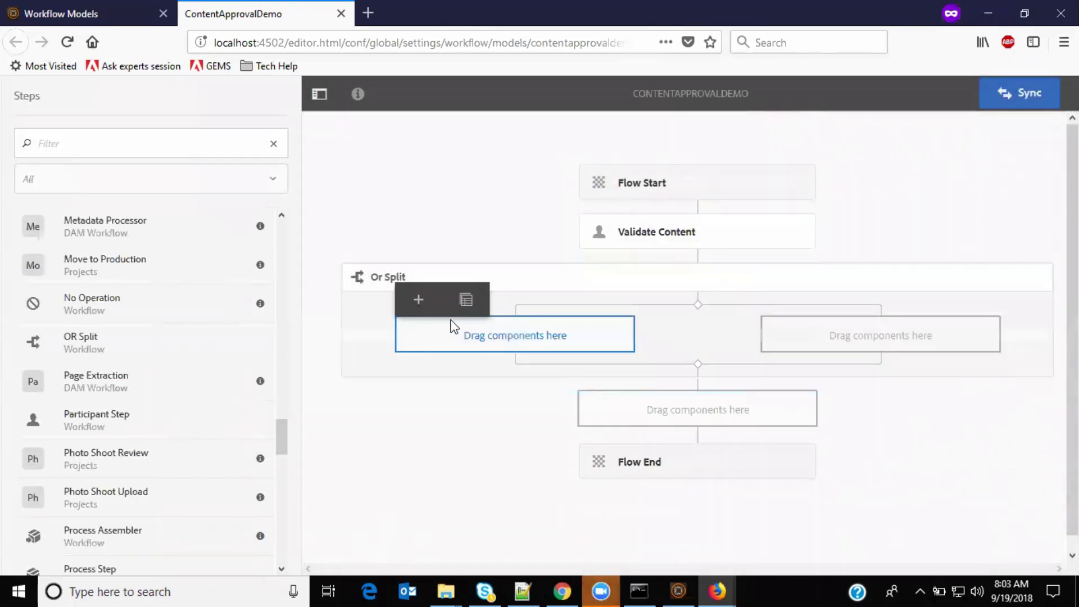
# Step: Insert a Participant Step into the OR Split's left branch and open its properties
pyautogui.click(418, 299)
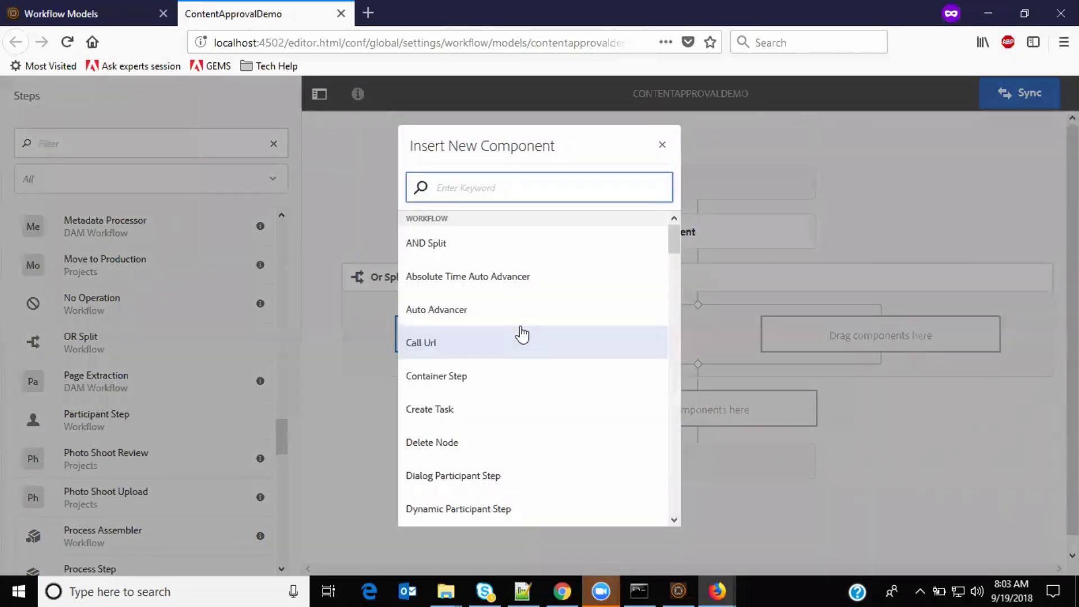
pyautogui.write('part')
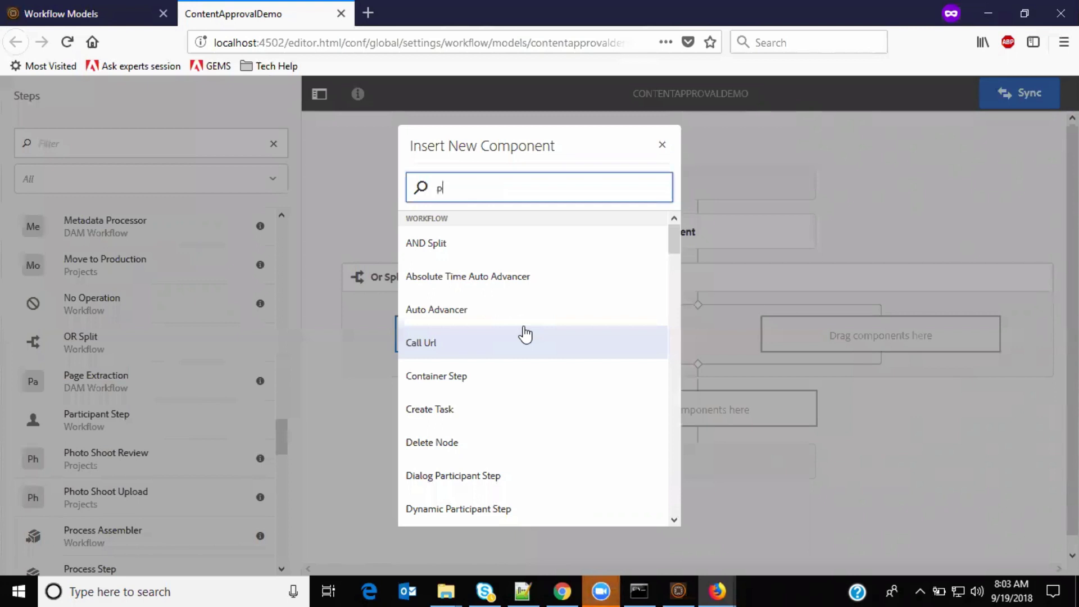
pyautogui.click(515, 353)
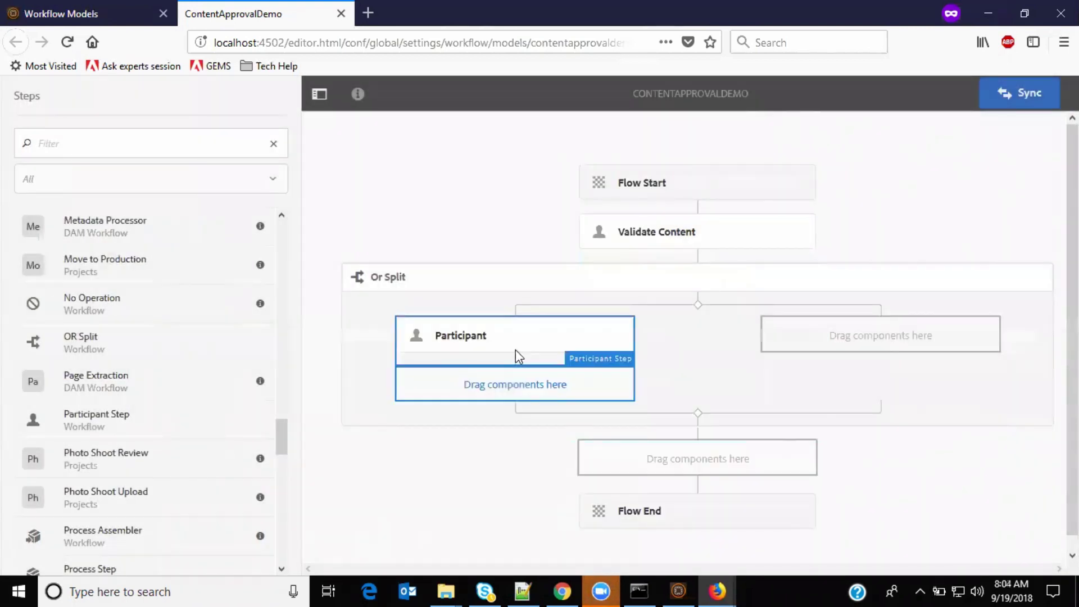
pyautogui.click(515, 349)
pyautogui.click(486, 331)
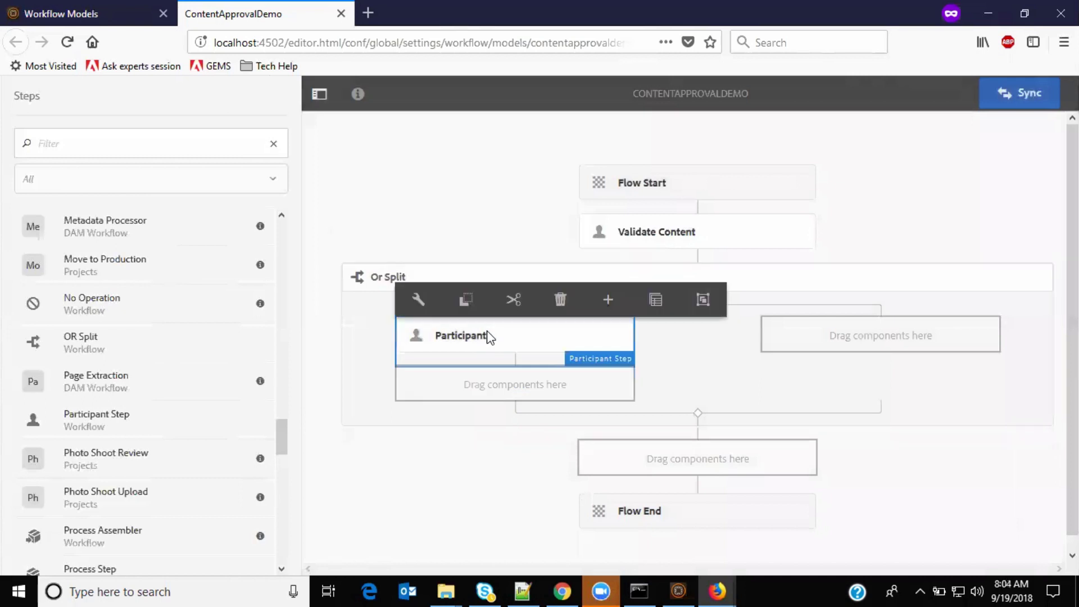
pyautogui.click(417, 301)
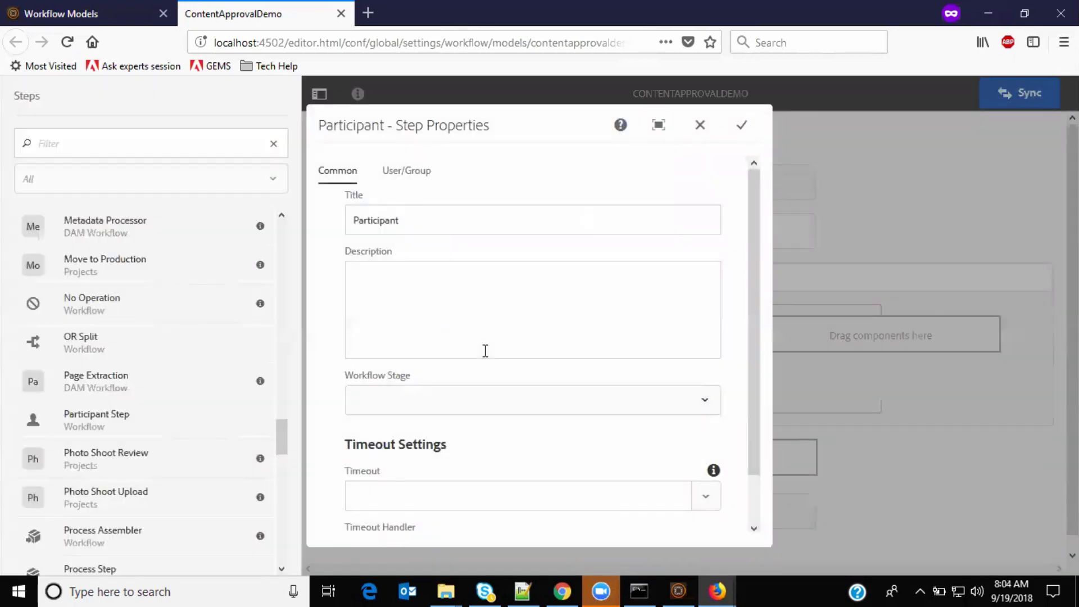
# Step: Title the step 'Reject the content' with a description of the editor rejecting invalid content
pyautogui.doubleClick(414, 228)
pyautogui.write('Reject the')
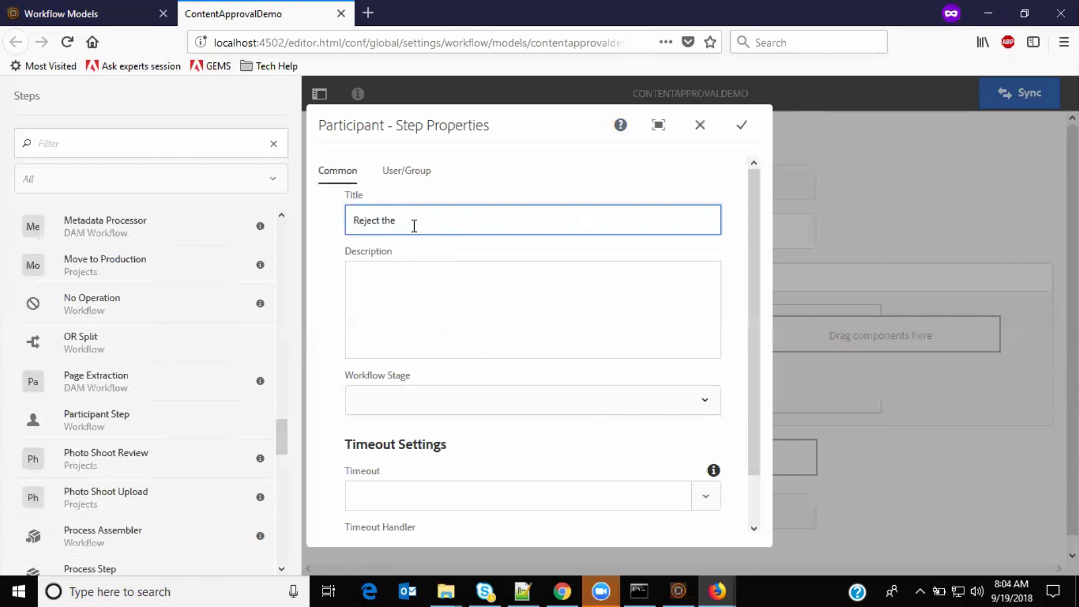
pyautogui.write(' content')
pyautogui.click(473, 333)
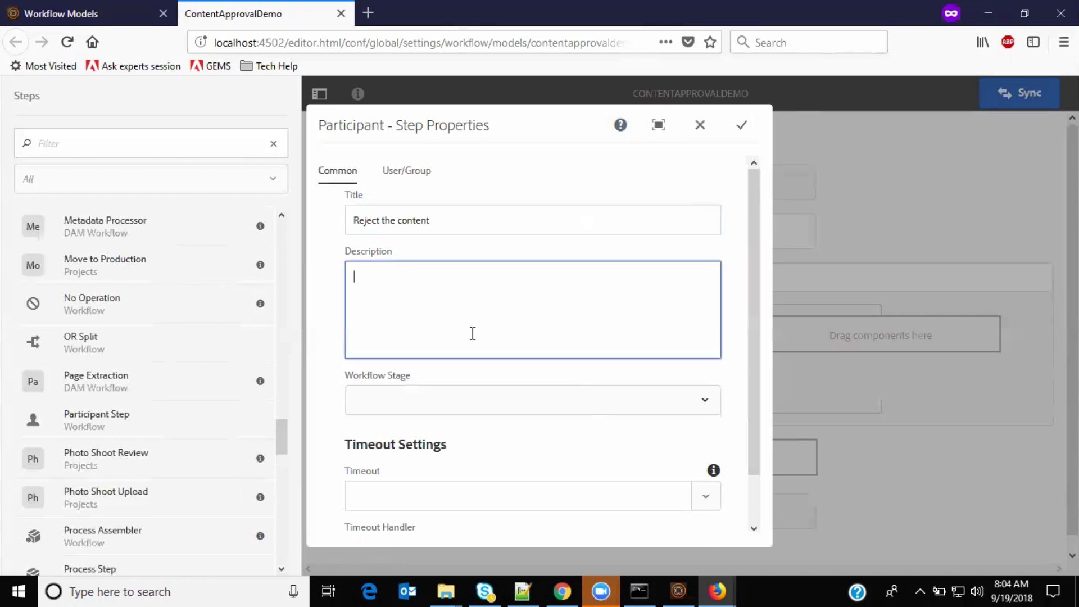
pyautogui.scroll(-1, 473, 333)
pyautogui.scroll(-1, 472, 333)
pyautogui.scroll(2, 477, 290)
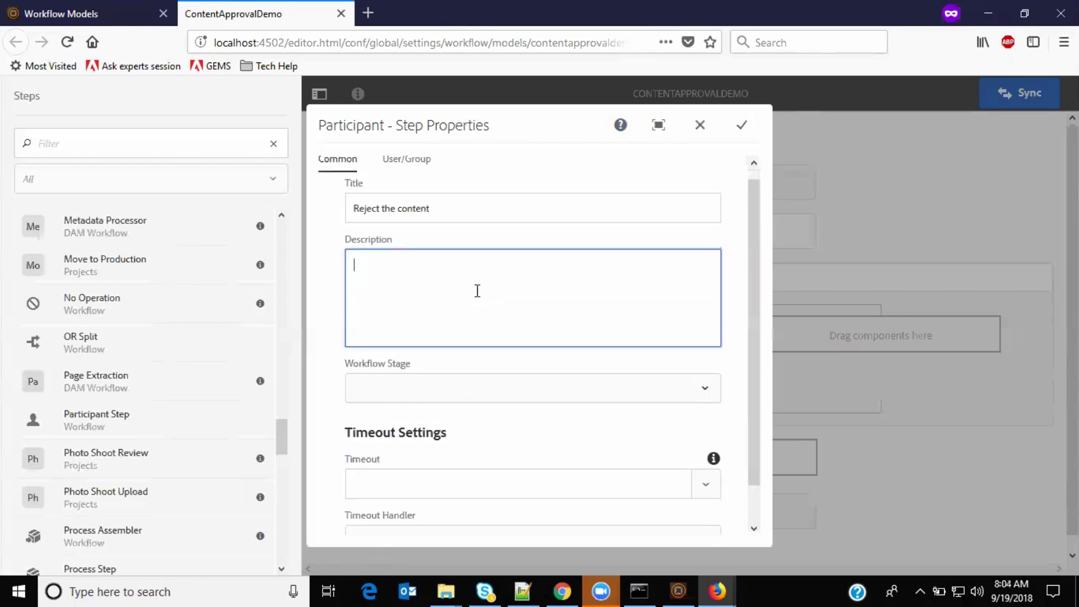
pyautogui.write('Editor rejects if content is not')
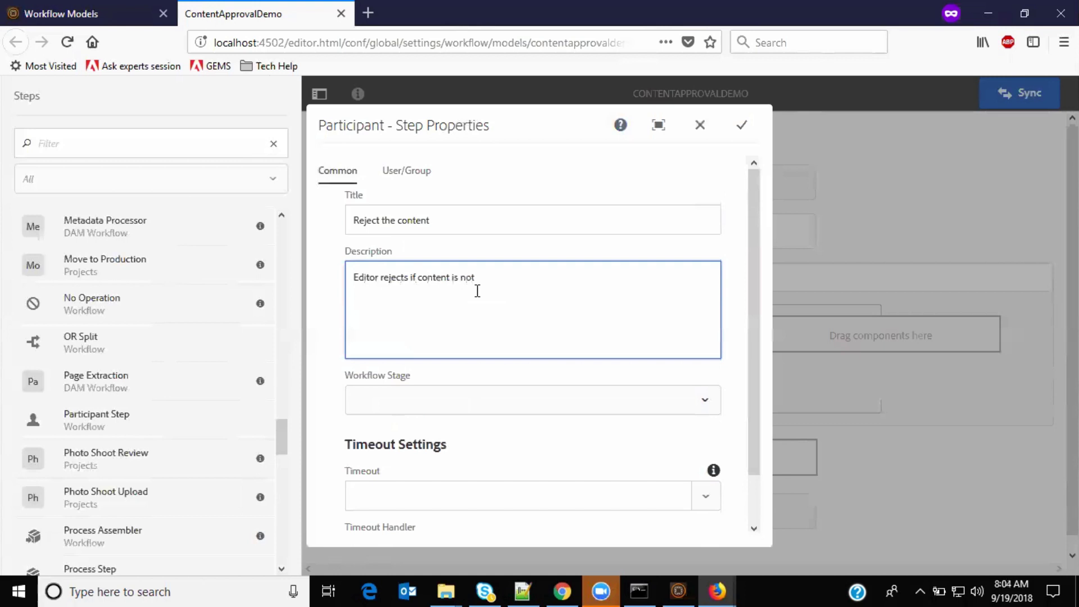
pyautogui.write(' valid')
# Step: Assign the step to Author and save its properties
pyautogui.click(420, 172)
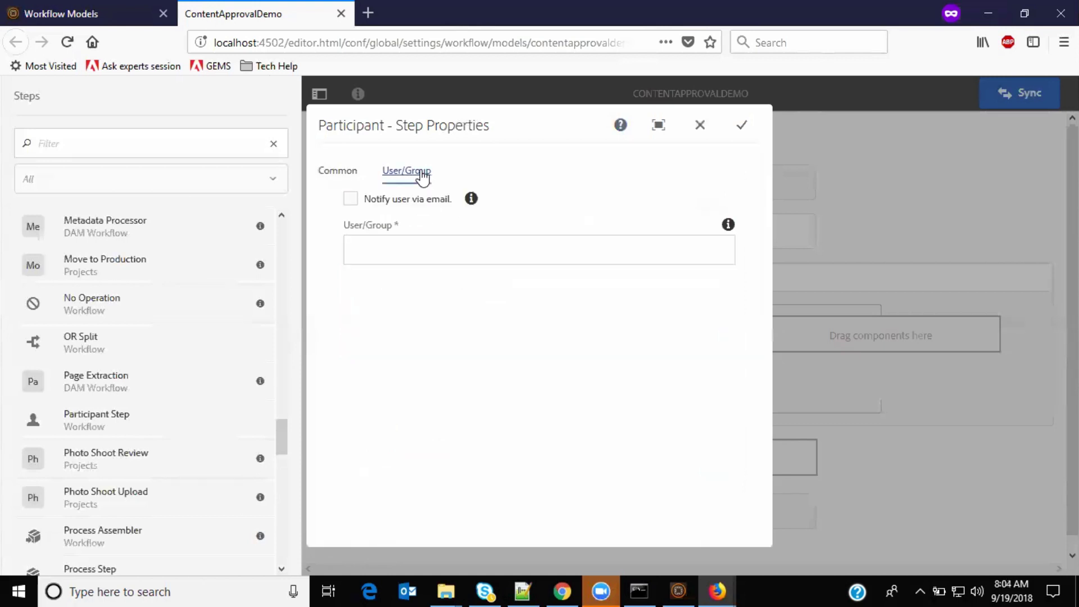
pyautogui.click(377, 255)
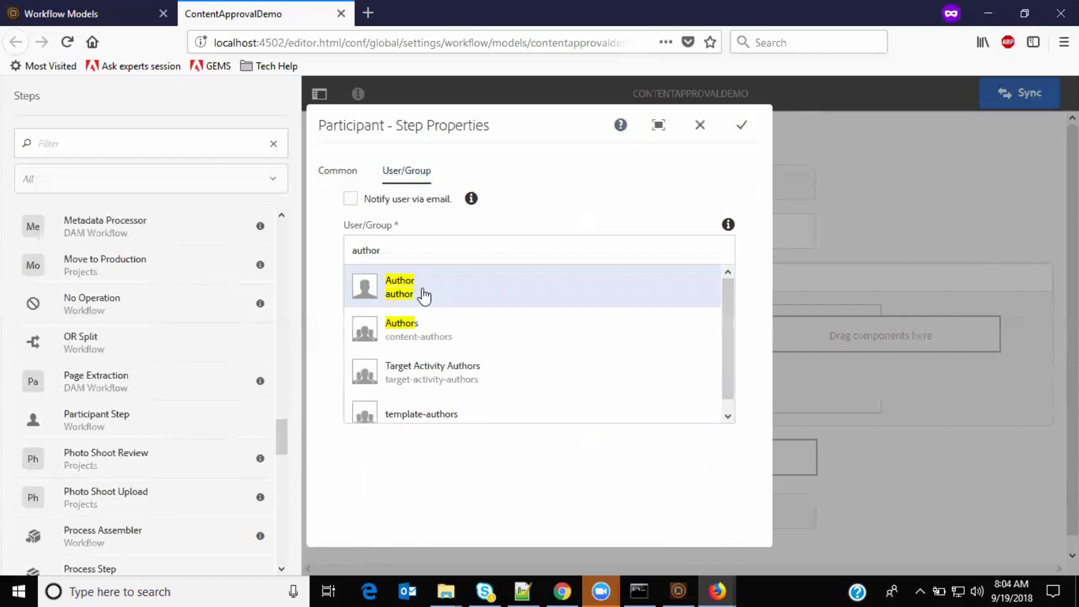
pyautogui.click(424, 295)
pyautogui.click(343, 172)
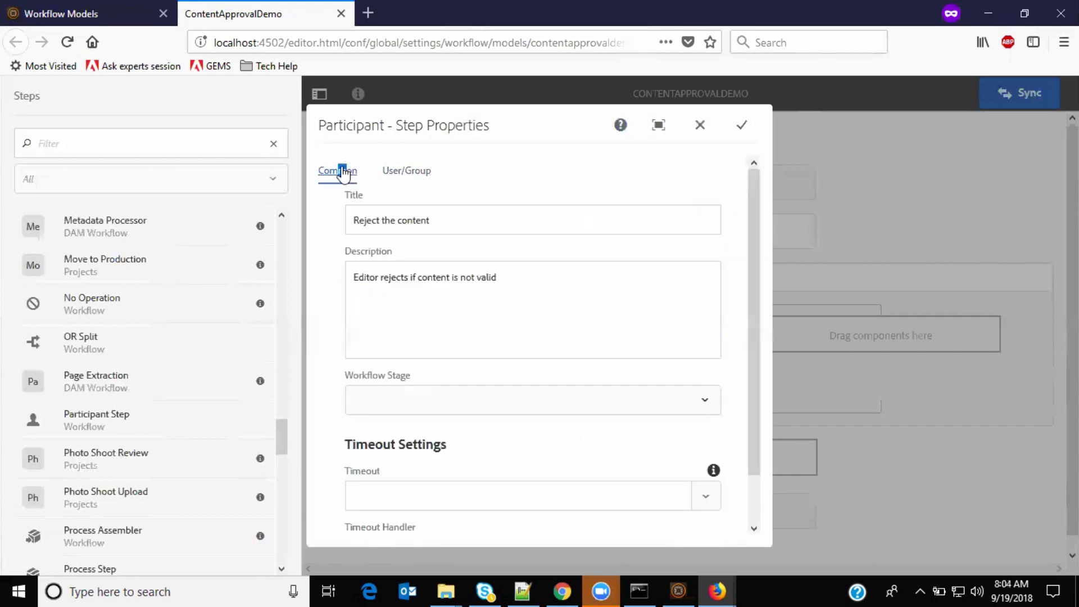
pyautogui.click(410, 175)
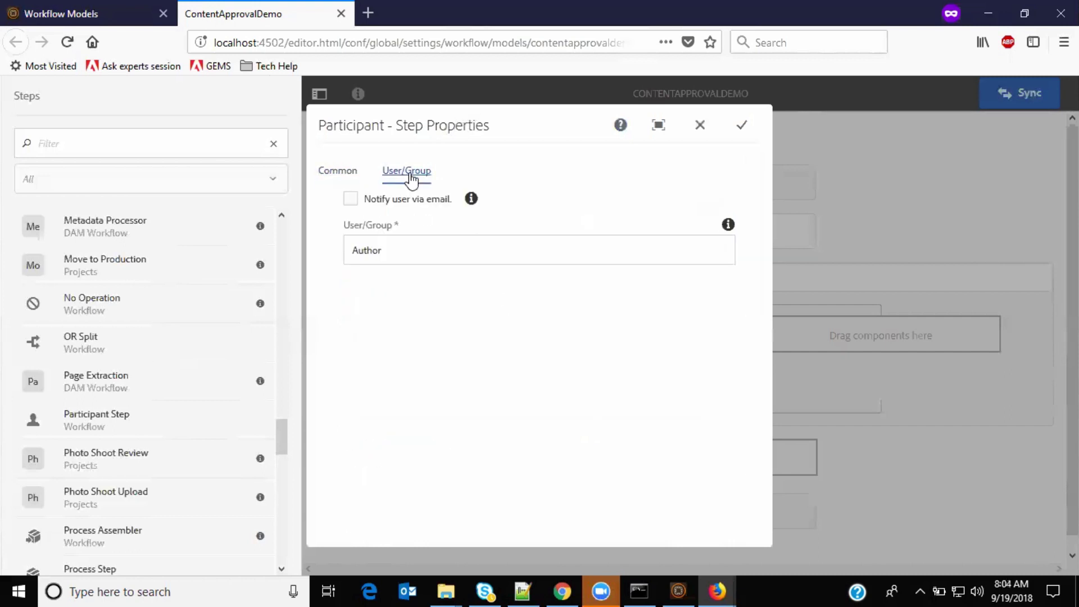
pyautogui.click(742, 124)
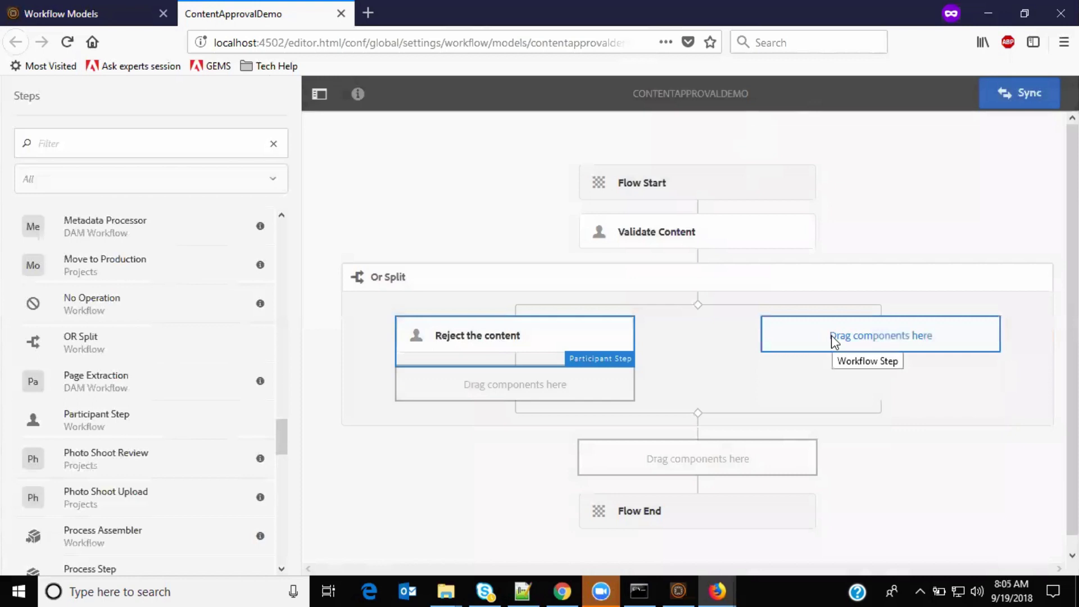
# Step: Insert a Participant Step into the OR Split's right branch and open its properties
pyautogui.click(831, 335)
pyautogui.click(787, 302)
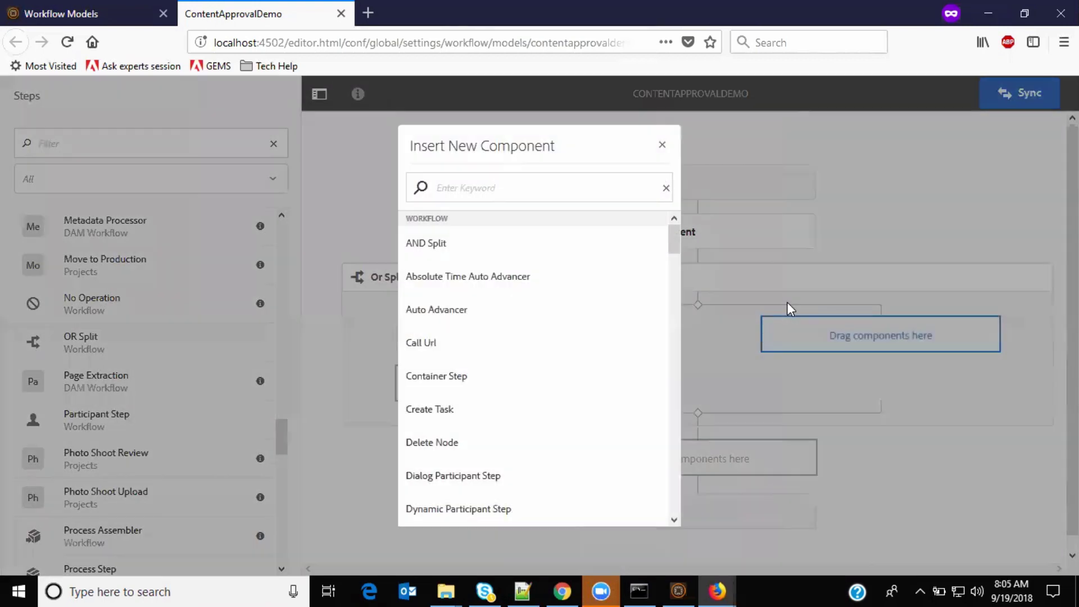
pyautogui.write('part')
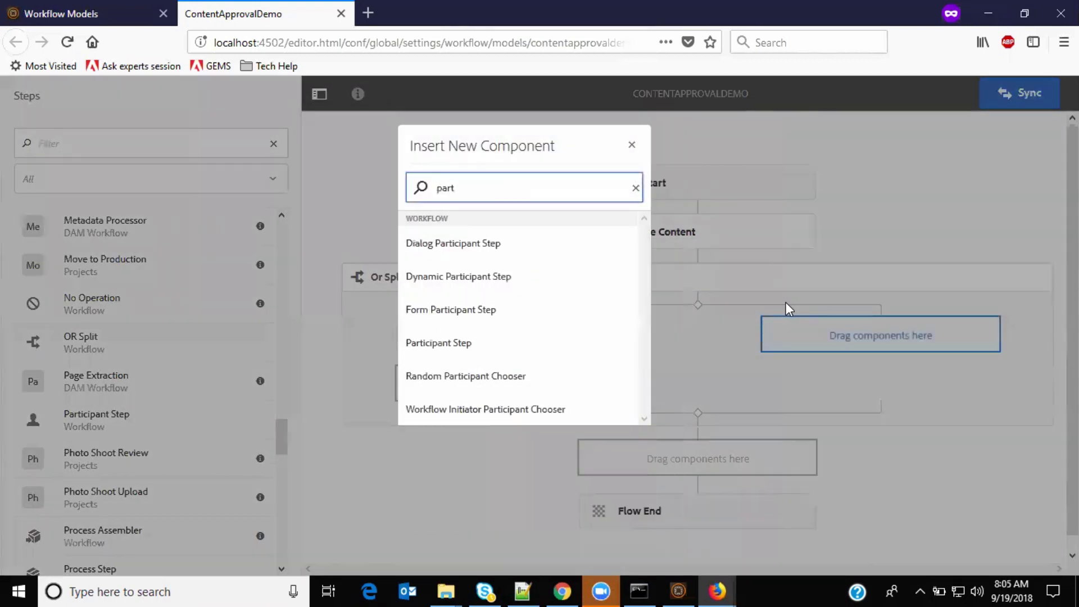
pyautogui.click(459, 343)
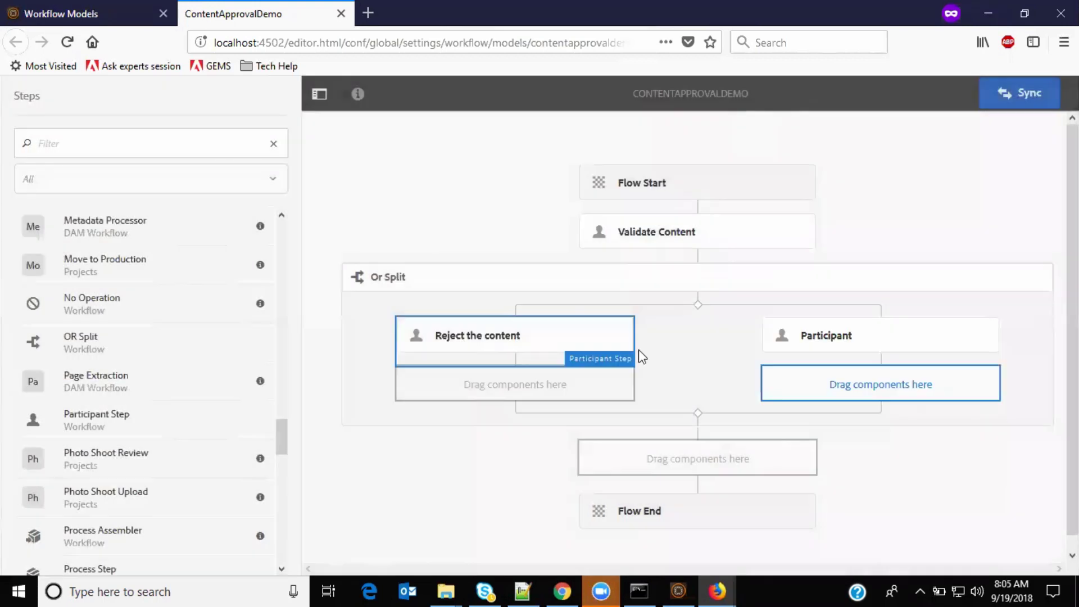
pyautogui.click(826, 337)
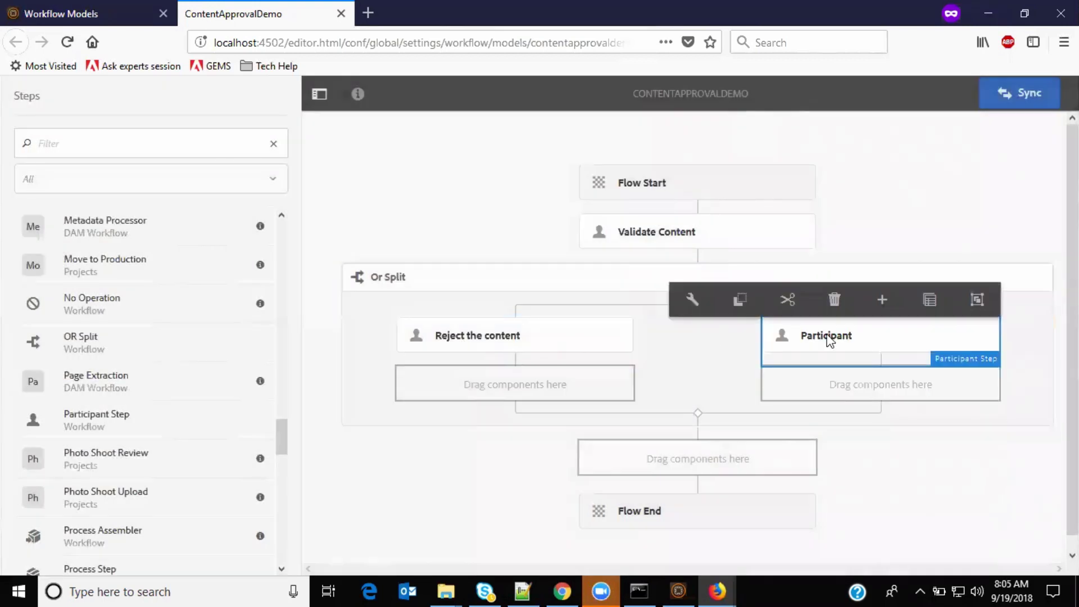
pyautogui.click(690, 299)
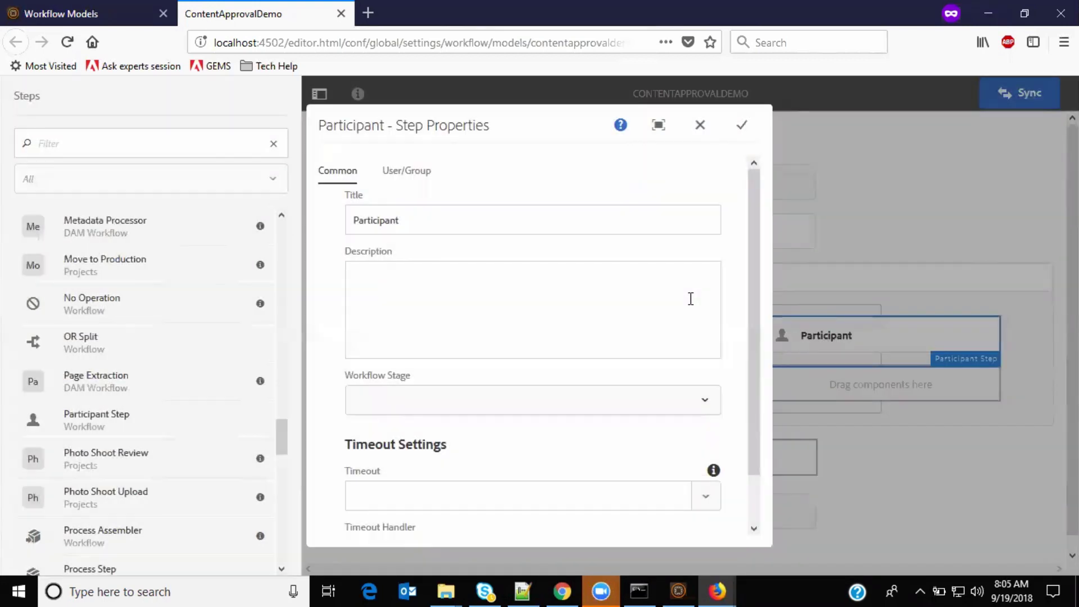
# Step: Title the step 'For legal review' and assign it to Legal
pyautogui.doubleClick(475, 223)
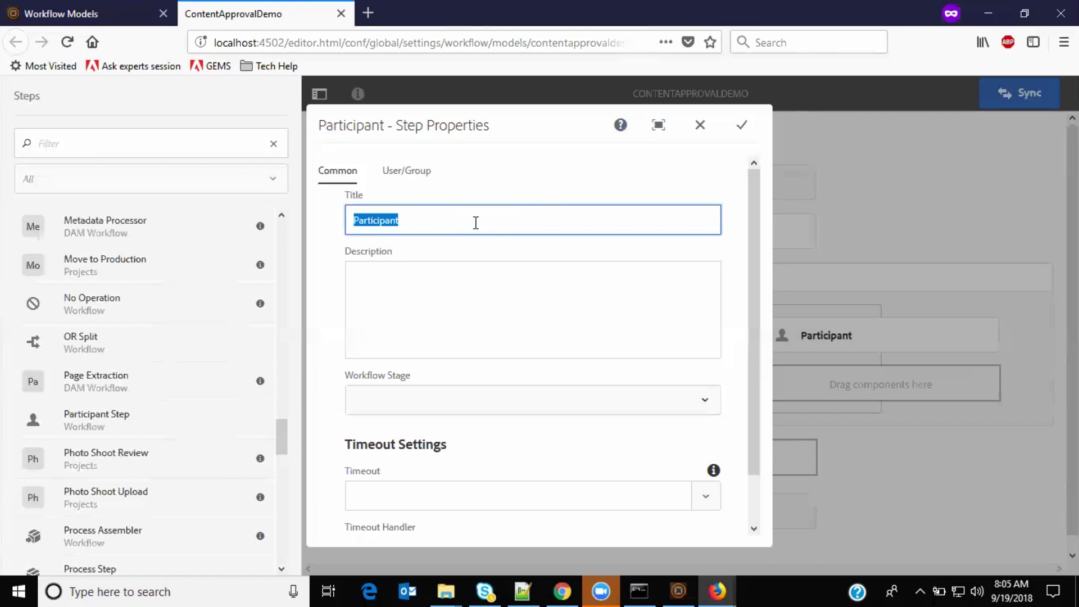
pyautogui.write('For legal review')
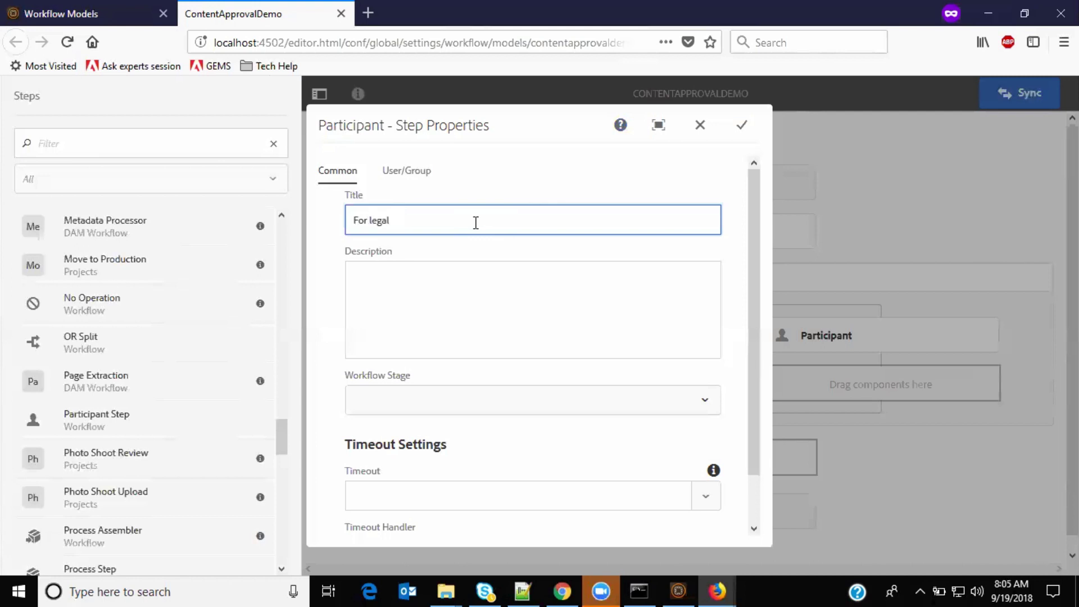
pyautogui.click(404, 170)
pyautogui.click(399, 245)
pyautogui.write('legal')
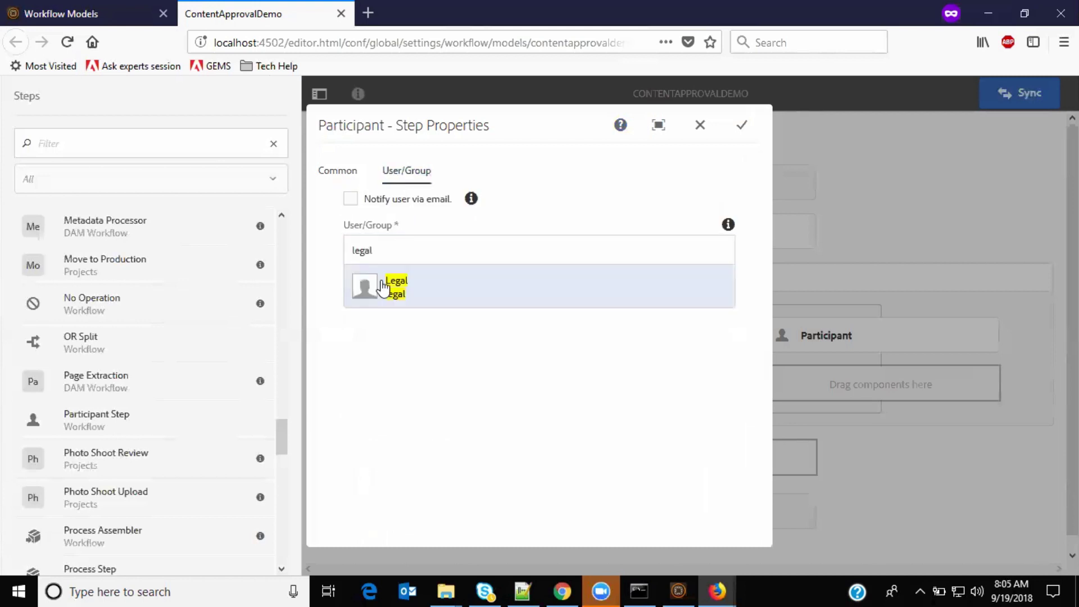
pyautogui.click(382, 287)
# Step: Describe the step as forwarding good-looking content to Legal, then save it
pyautogui.click(338, 170)
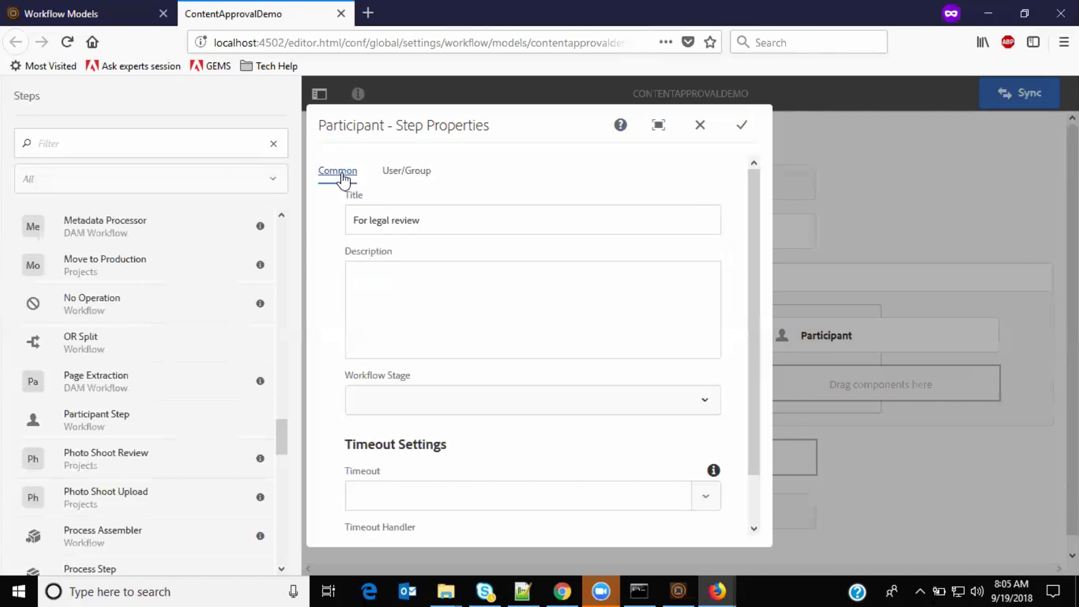
pyautogui.click(483, 299)
pyautogui.write('IF conten')
pyautogui.write('t i')
pyautogui.write('ooks good')
pyautogui.write(', forward')
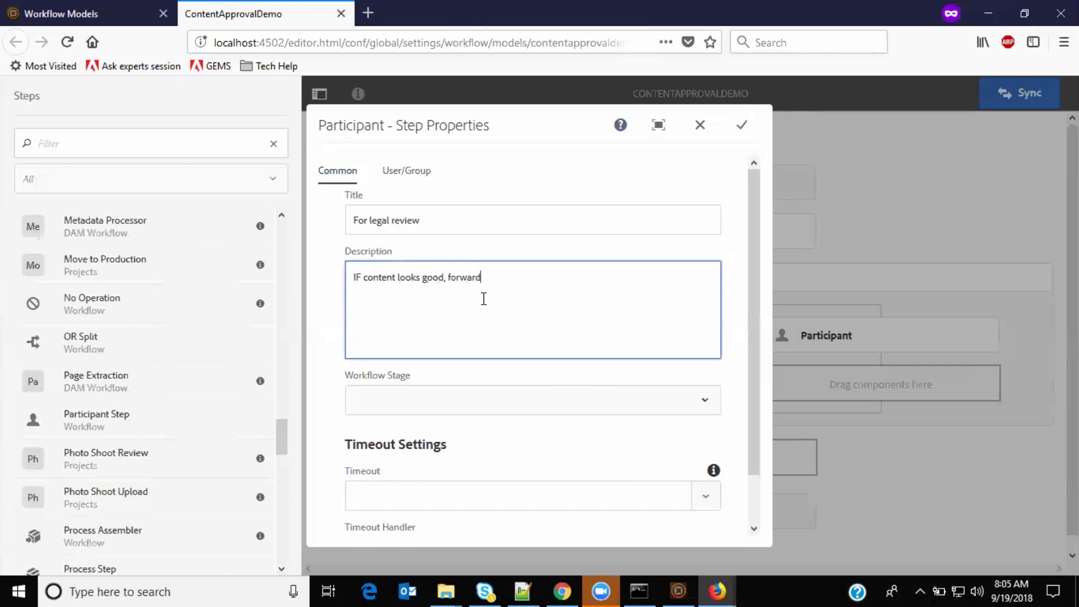
pyautogui.write(' to Legal person')
pyautogui.click(743, 121)
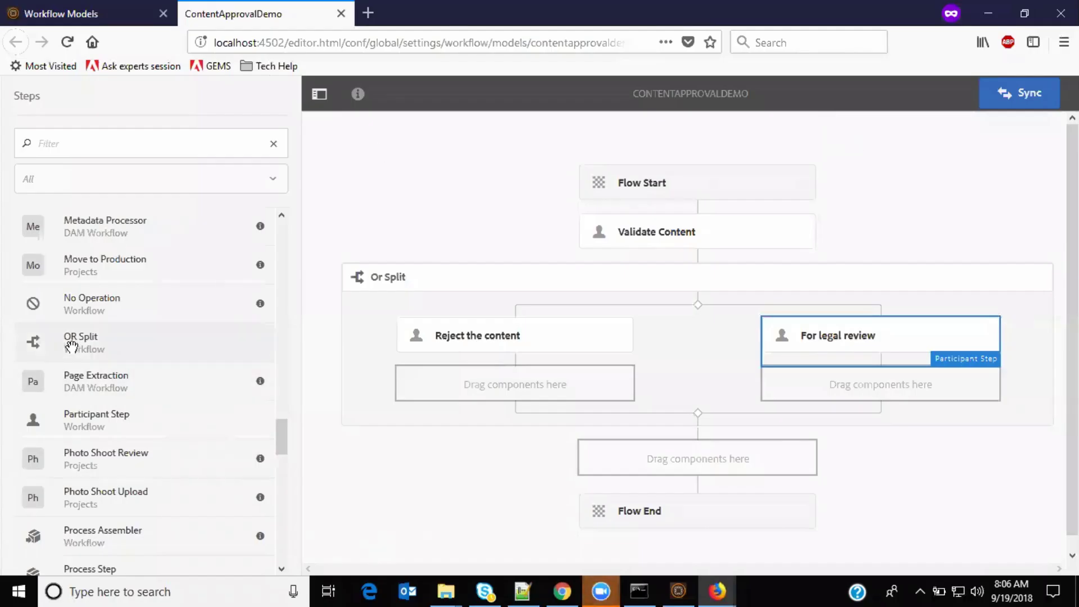
# Step: Place a second OR Split below the first and make Branch 1 its default route
pyautogui.moveTo(71, 345)
pyautogui.mouseDown()
pyautogui.moveTo(427, 374)
pyautogui.moveTo(681, 479)
pyautogui.moveTo(695, 459)
pyautogui.mouseUp()
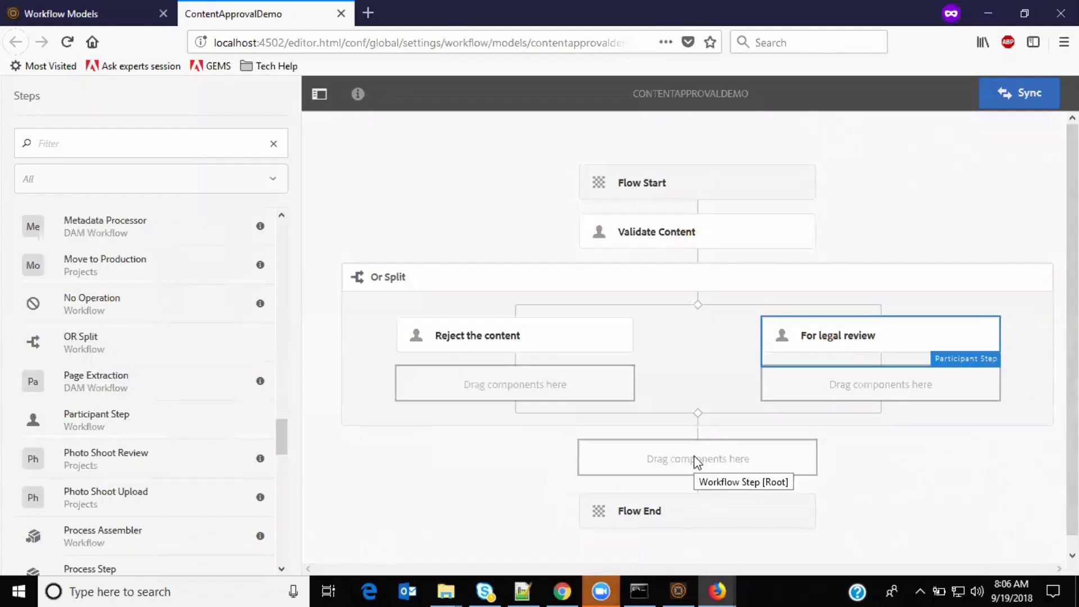
pyautogui.scroll(-2, 674, 416)
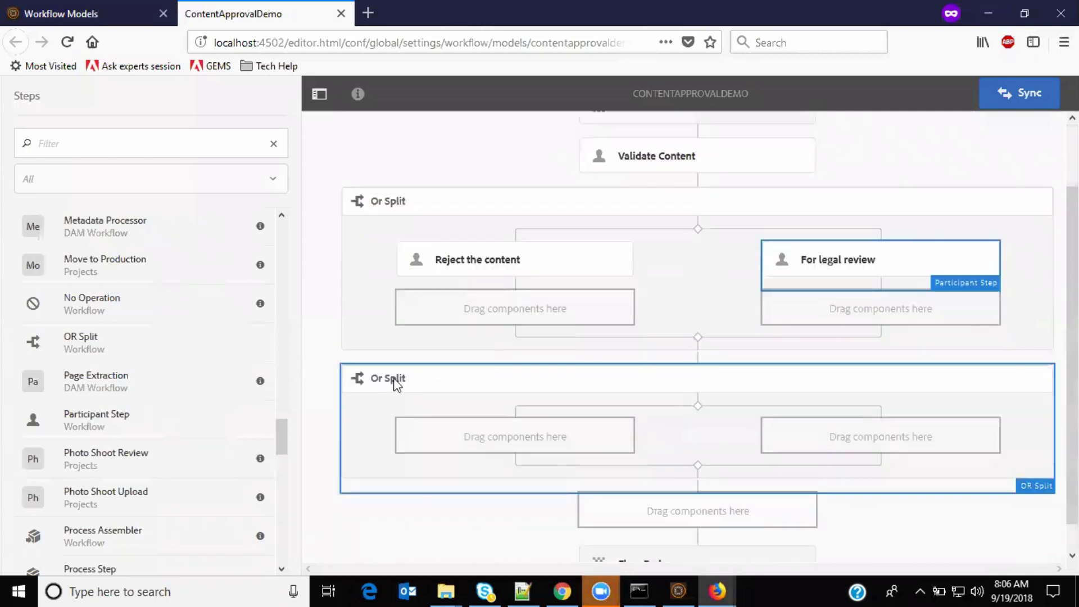
pyautogui.click(391, 378)
pyautogui.click(362, 349)
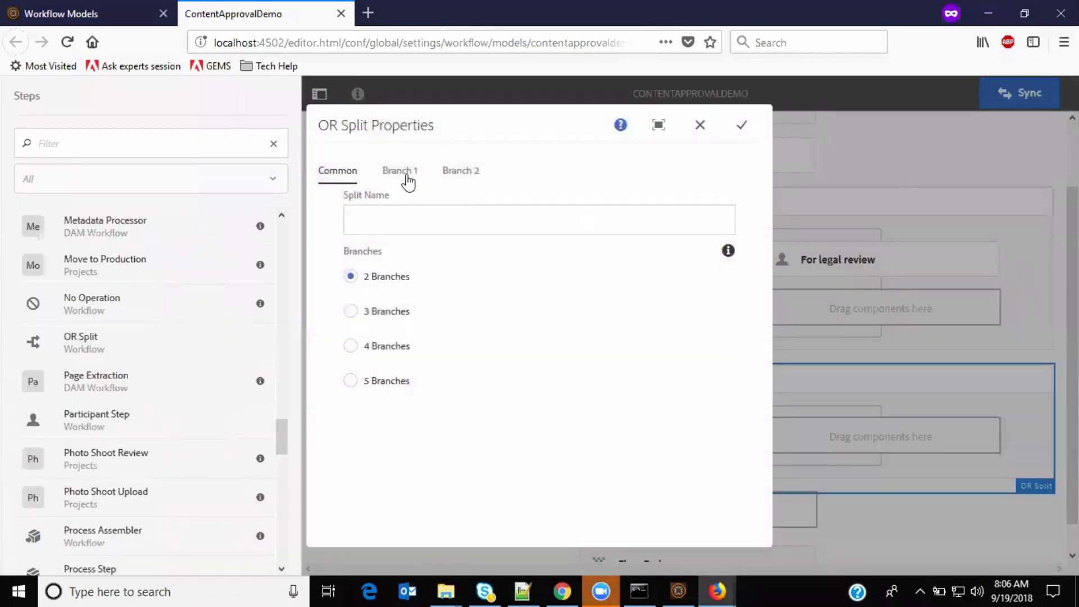
pyautogui.click(402, 171)
pyautogui.click(349, 379)
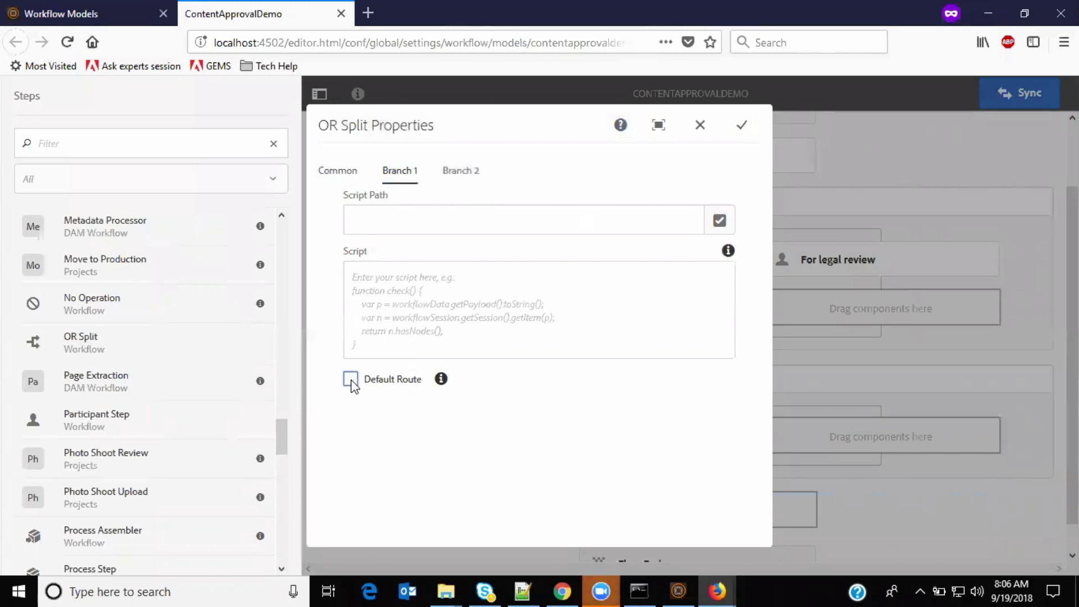
pyautogui.click(453, 172)
pyautogui.click(742, 125)
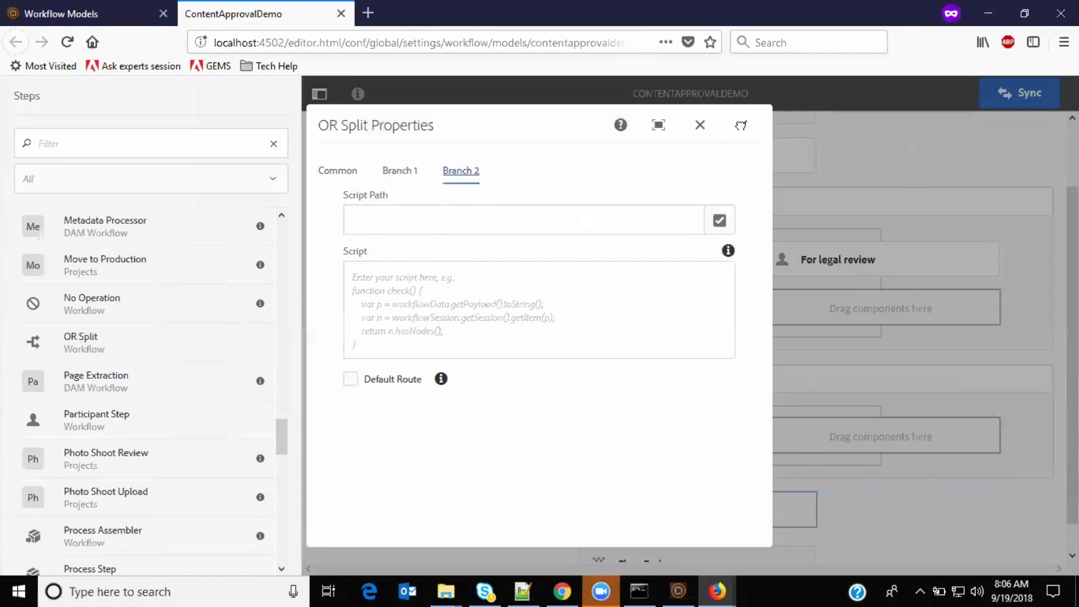
pyautogui.scroll(-1, 548, 439)
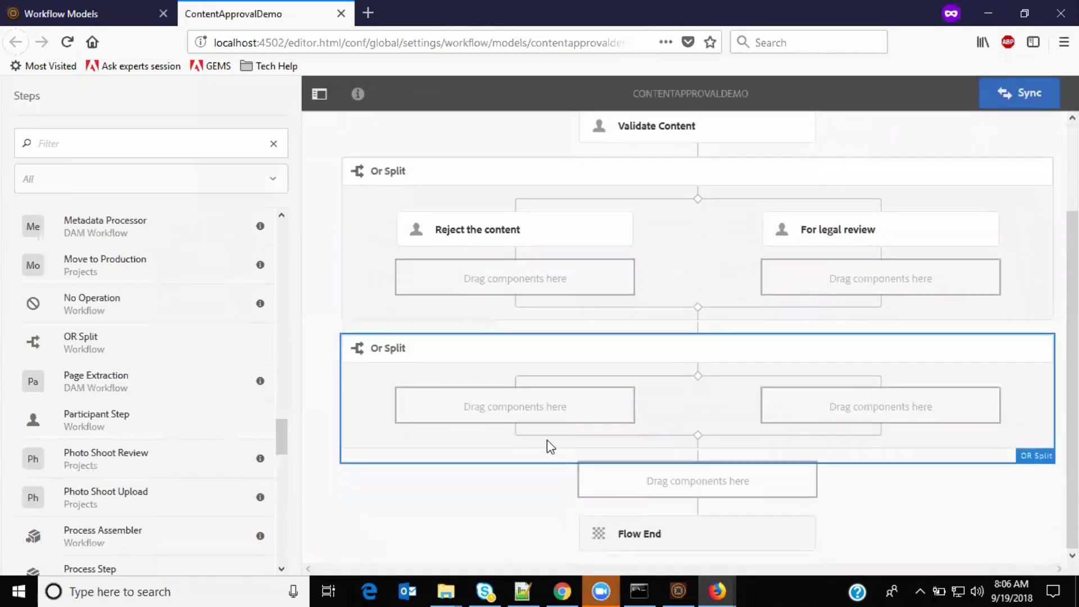
# Step: Insert a Participant Step into the lower split's left branch and open its properties
pyautogui.click(490, 409)
pyautogui.click(418, 372)
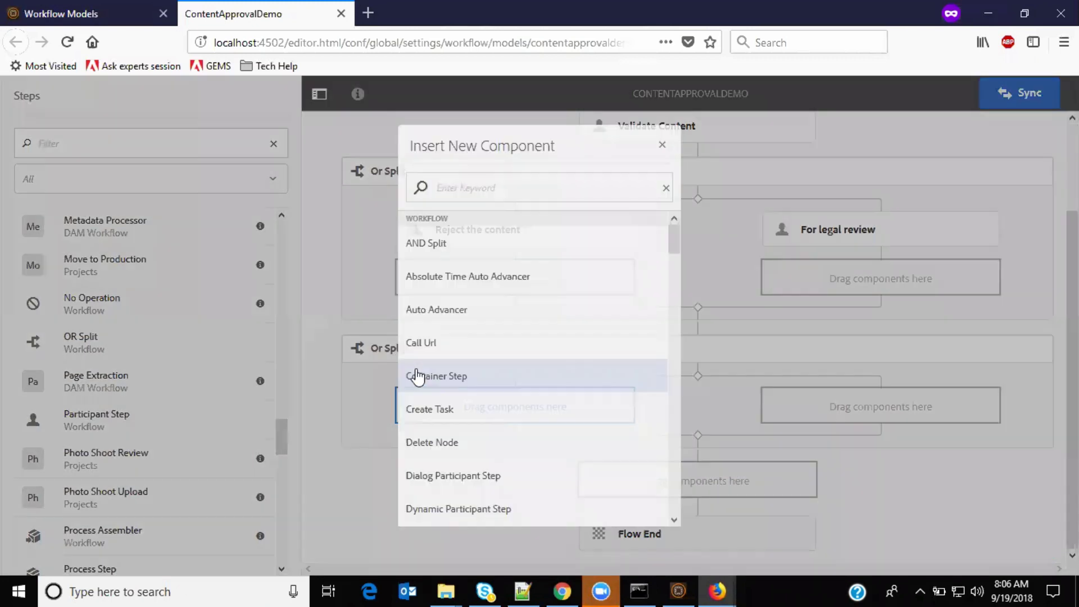
pyautogui.write('part')
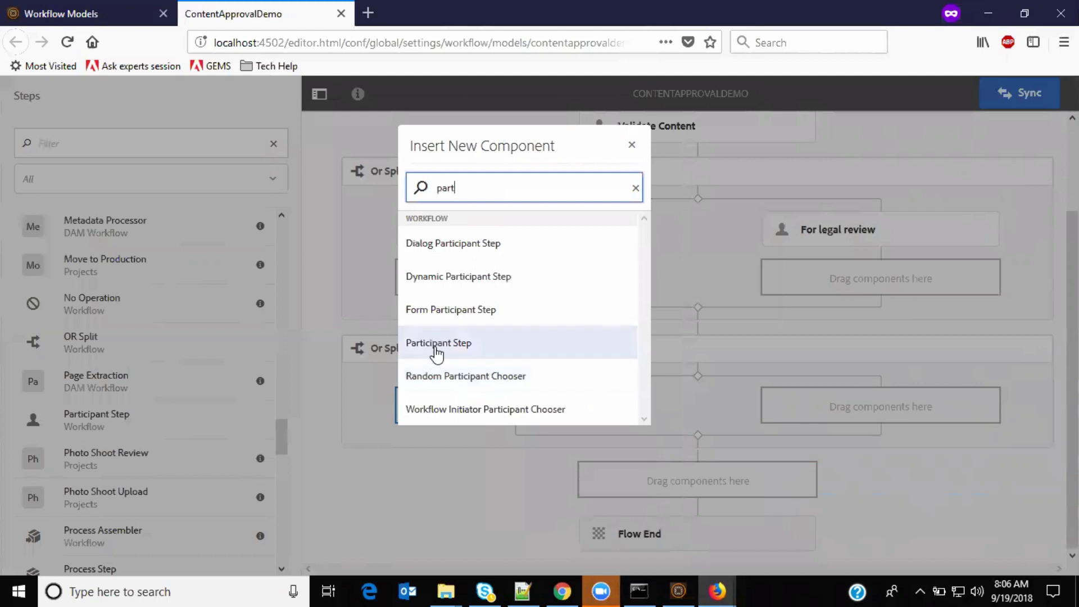
pyautogui.click(437, 344)
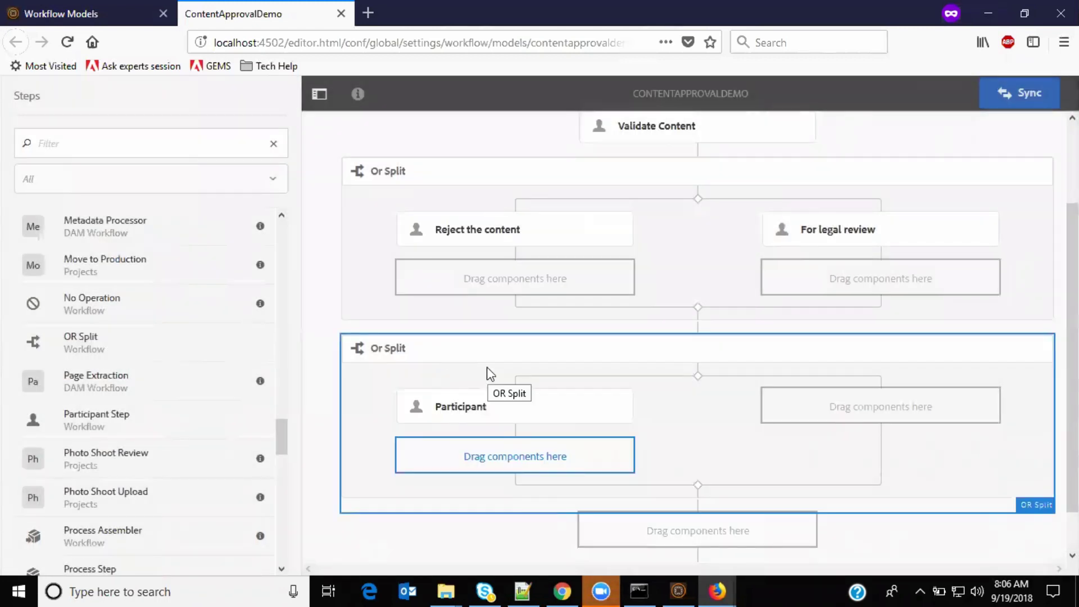
pyautogui.scroll(-1, 491, 373)
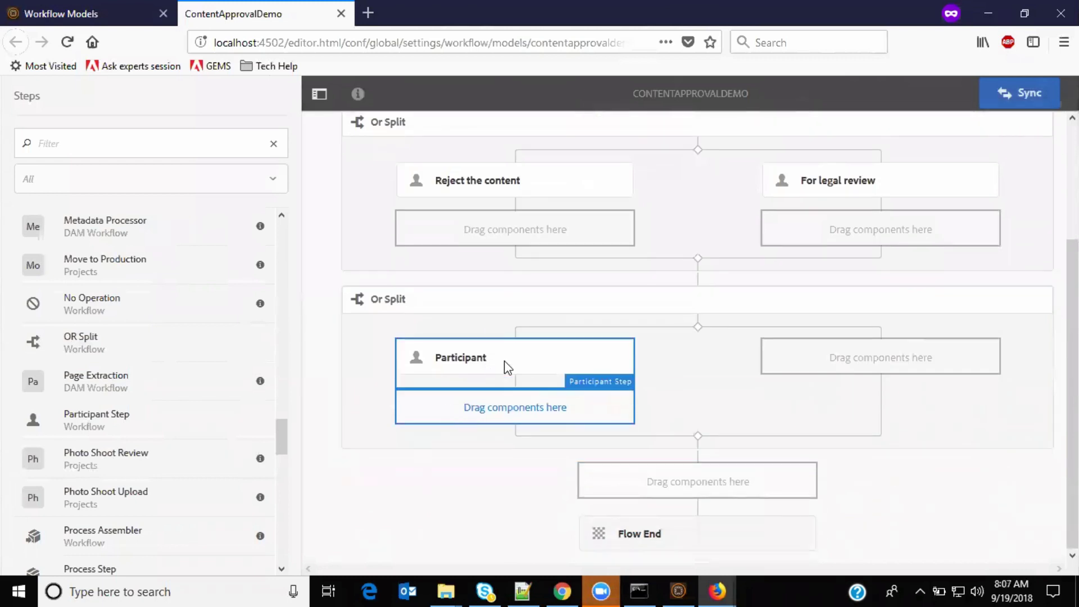
pyautogui.click(504, 359)
pyautogui.click(418, 321)
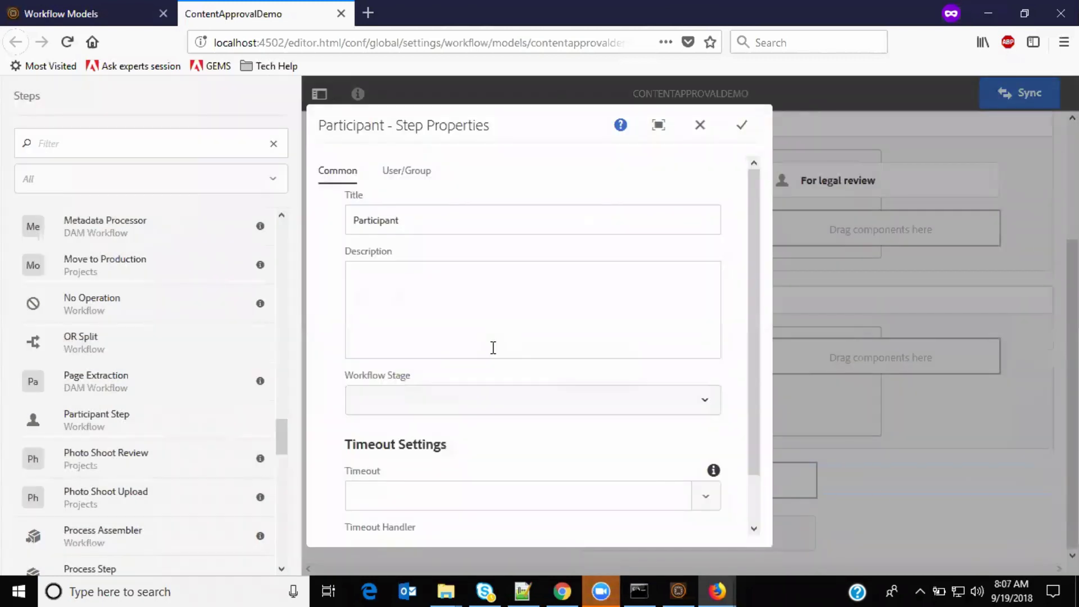
# Step: Title it 'Reject the content' and describe legal issues sending it back to the author
pyautogui.click(401, 219)
pyautogui.doubleClick(414, 221)
pyautogui.write('R')
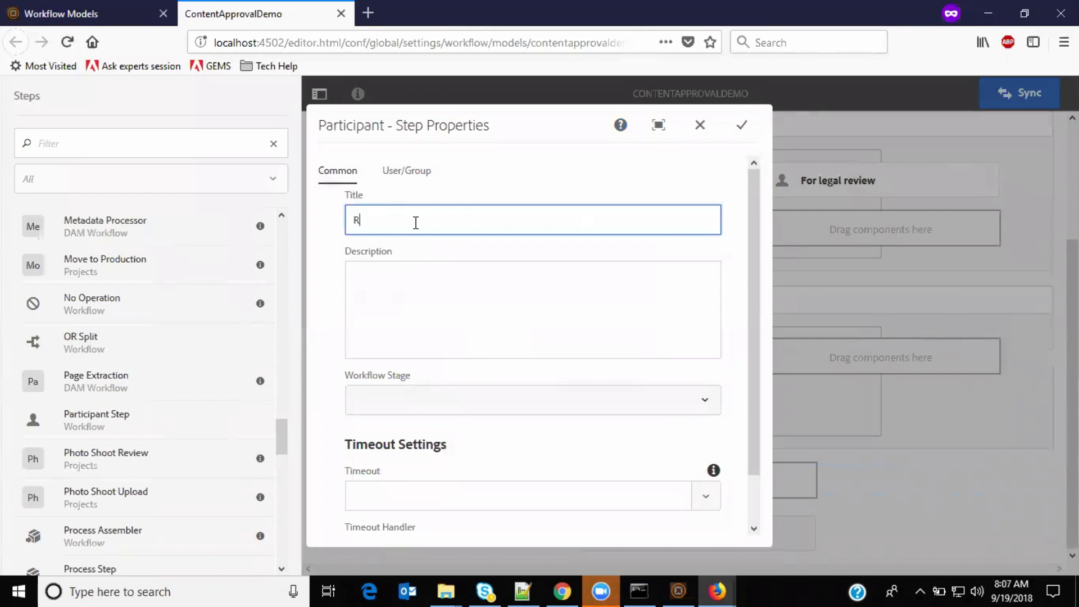
pyautogui.write('eject the content')
pyautogui.press('Tab')
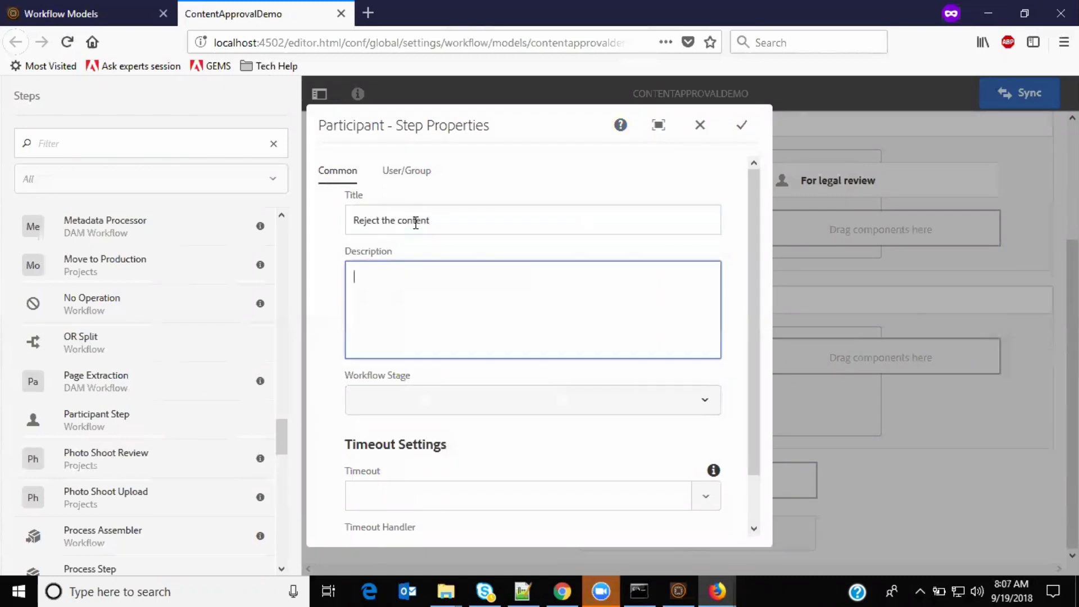
pyautogui.write('Legal issues in the content')
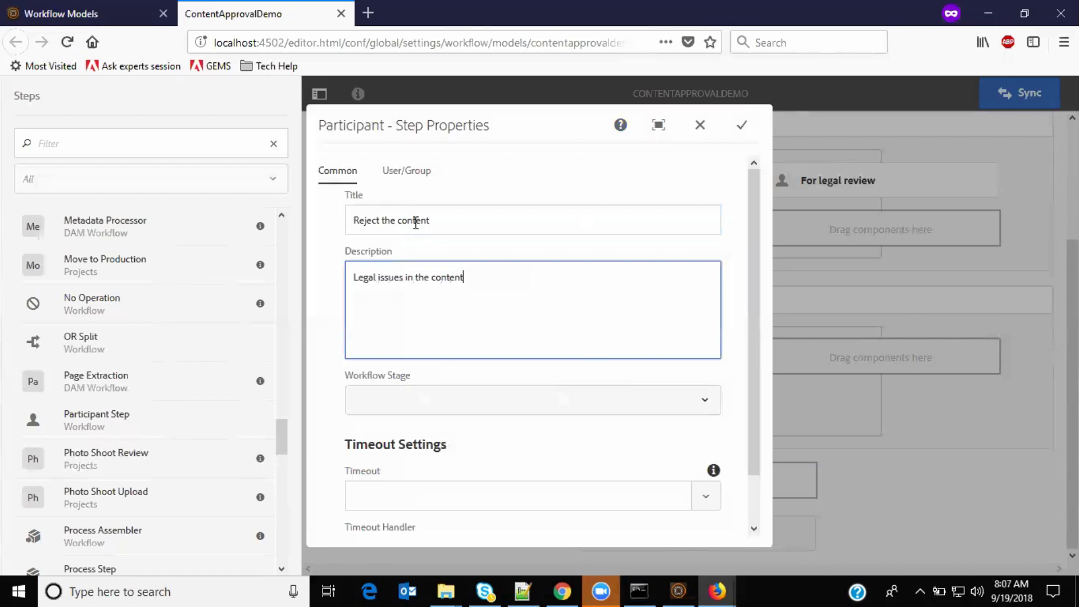
pyautogui.write('. REject back to author')
# Step: Assign the step to author and save its settings
pyautogui.click(414, 172)
pyautogui.click(414, 248)
pyautogui.write('author')
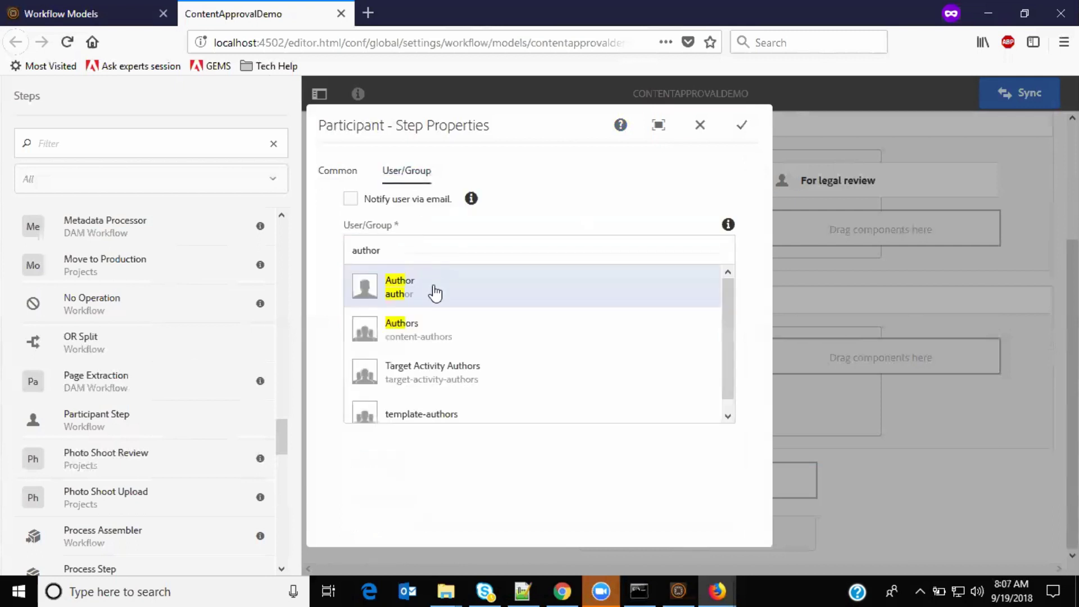
pyautogui.click(433, 290)
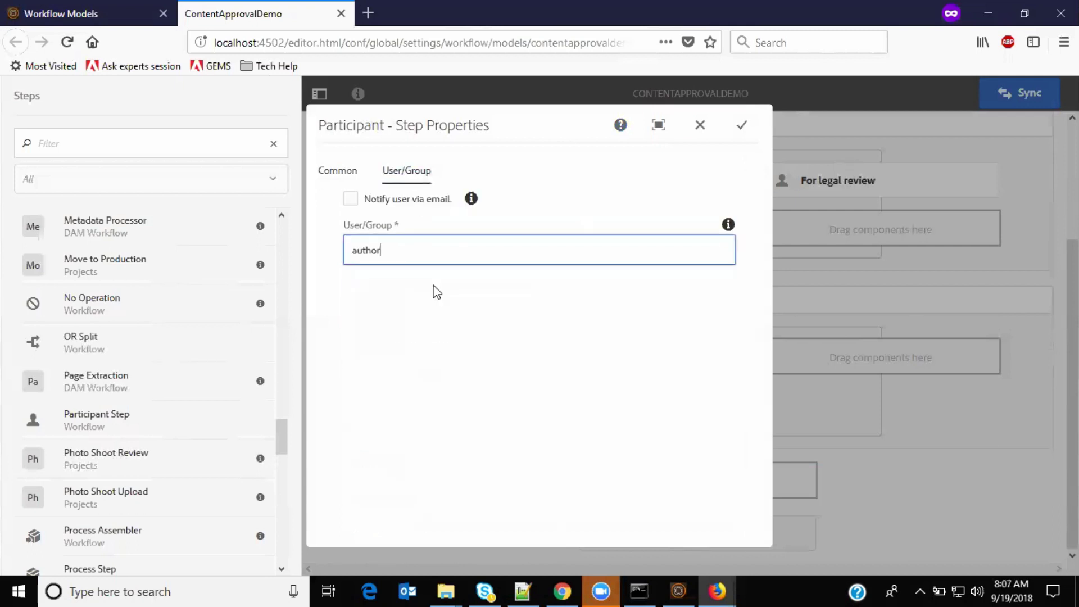
pyautogui.click(334, 176)
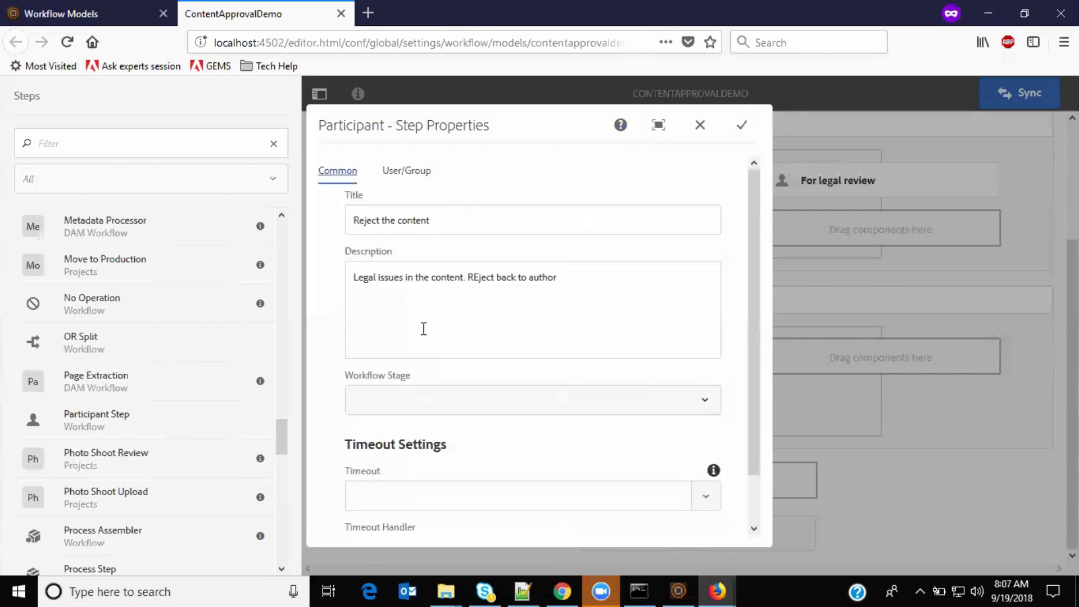
pyautogui.scroll(-2, 423, 337)
pyautogui.scroll(2, 422, 337)
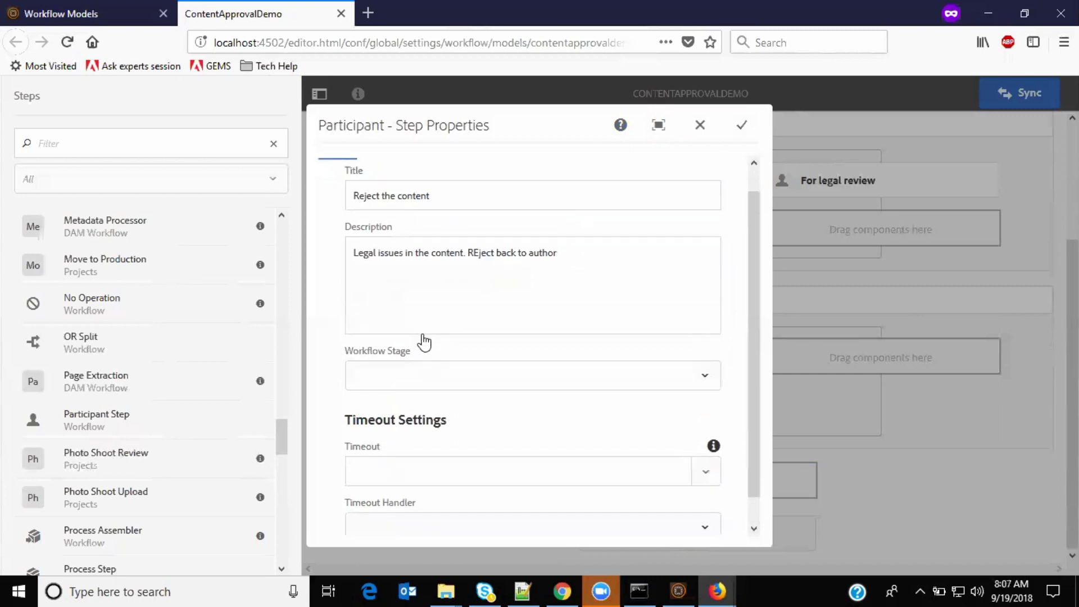
pyautogui.click(410, 172)
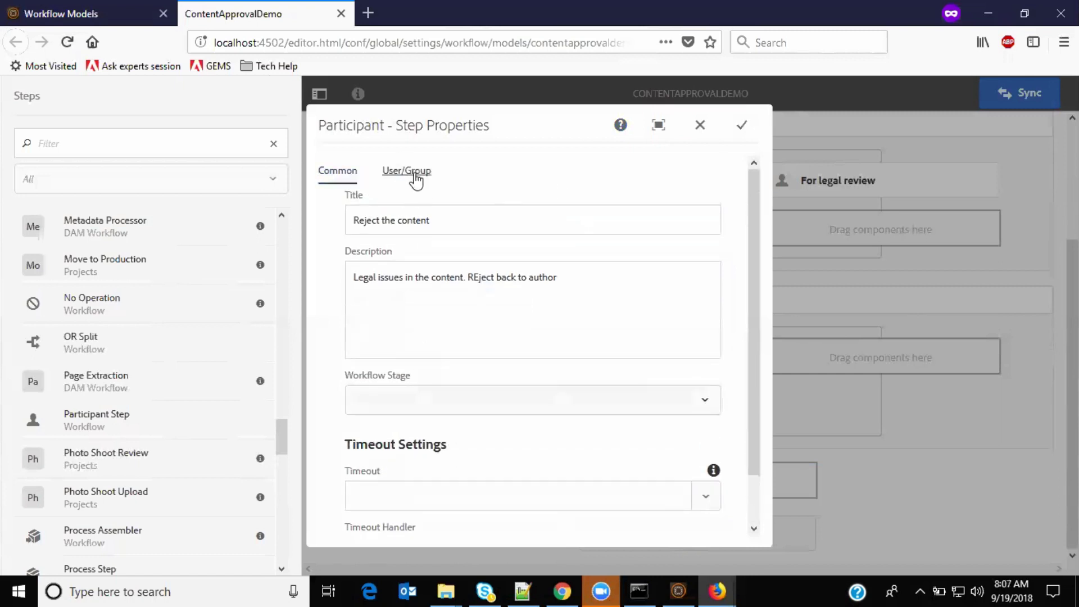
pyautogui.click(742, 125)
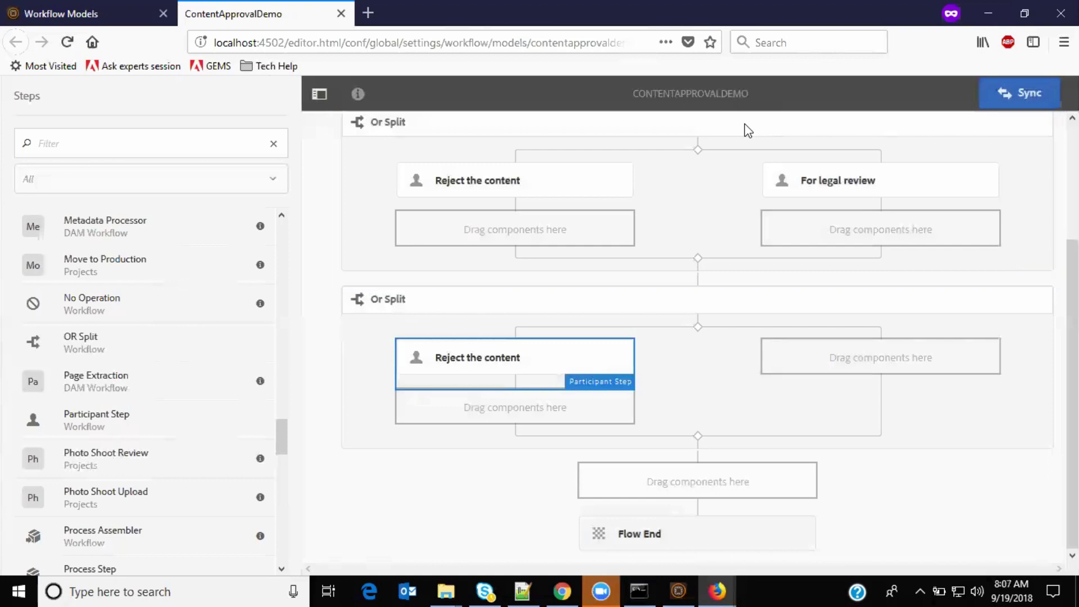
# Step: Insert a Process Step into the lower split's right branch and open its properties
pyautogui.click(847, 357)
pyautogui.click(785, 329)
pyautogui.write('pr')
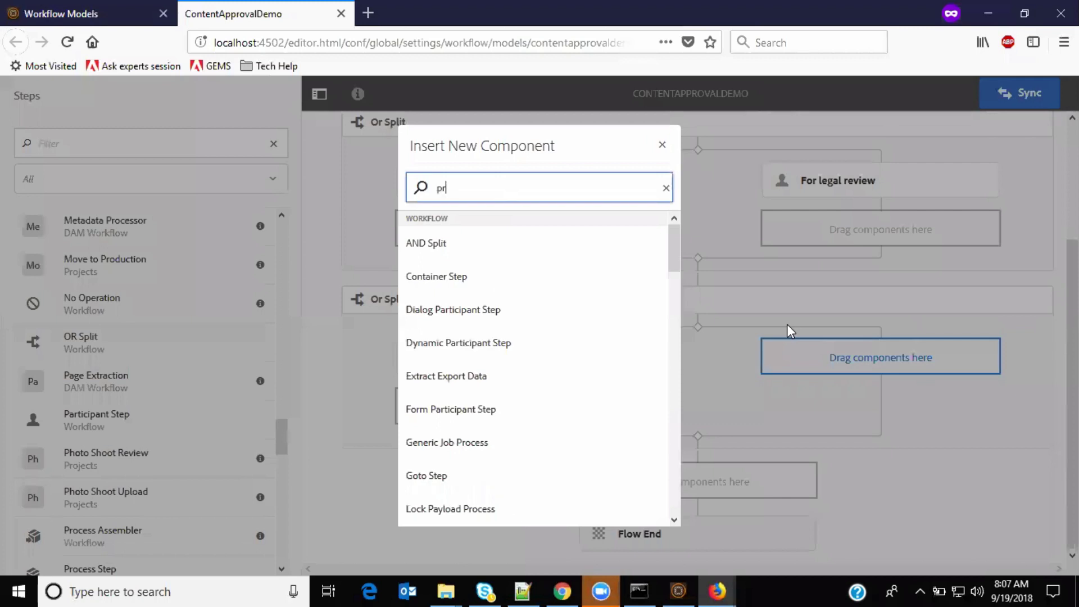
pyautogui.write('oce')
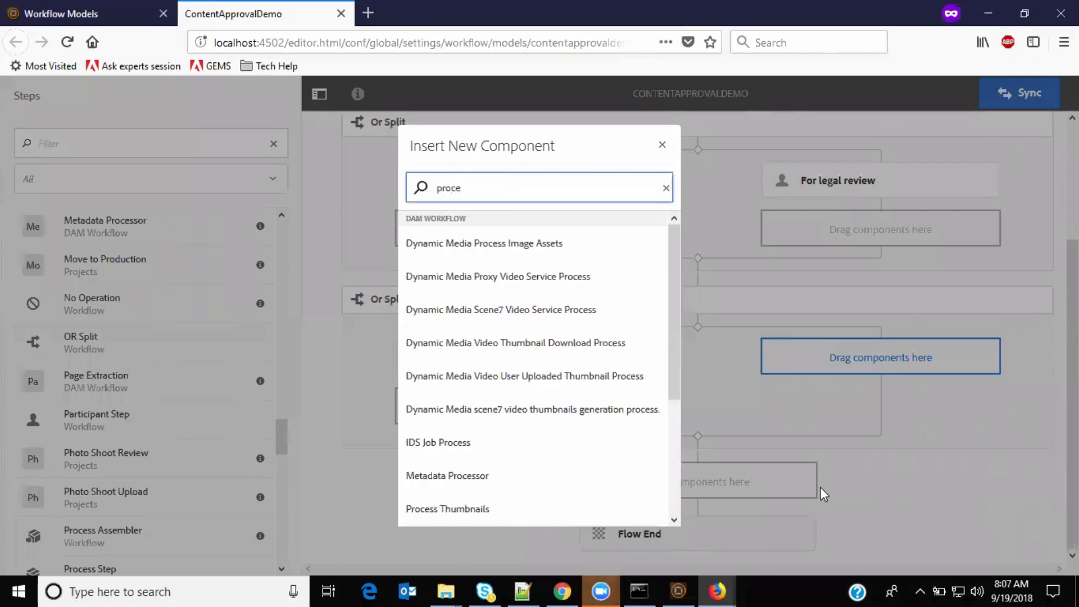
pyautogui.write('ss')
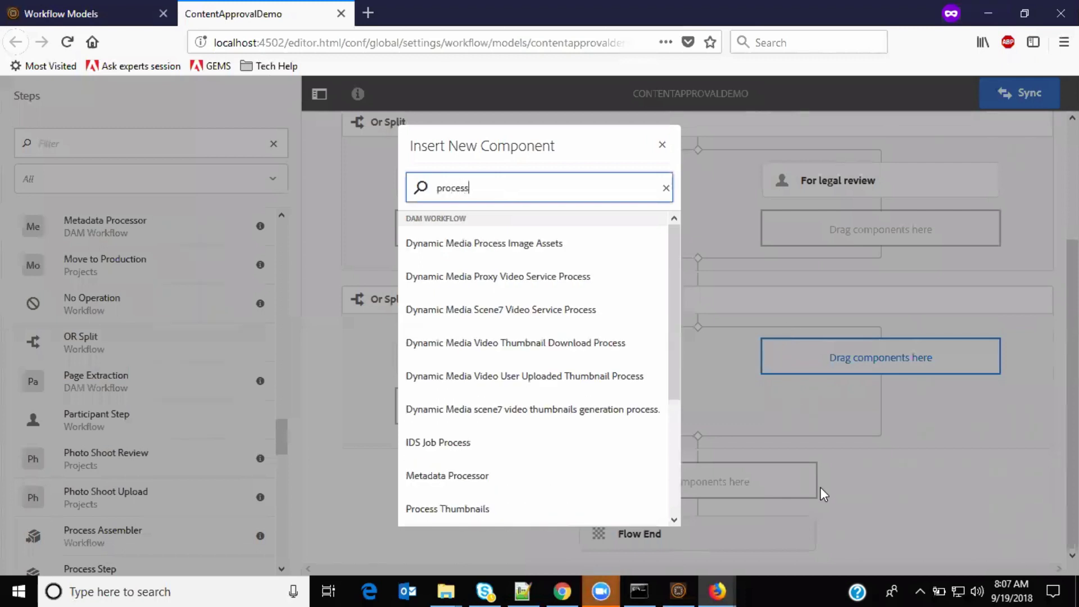
pyautogui.write(' step')
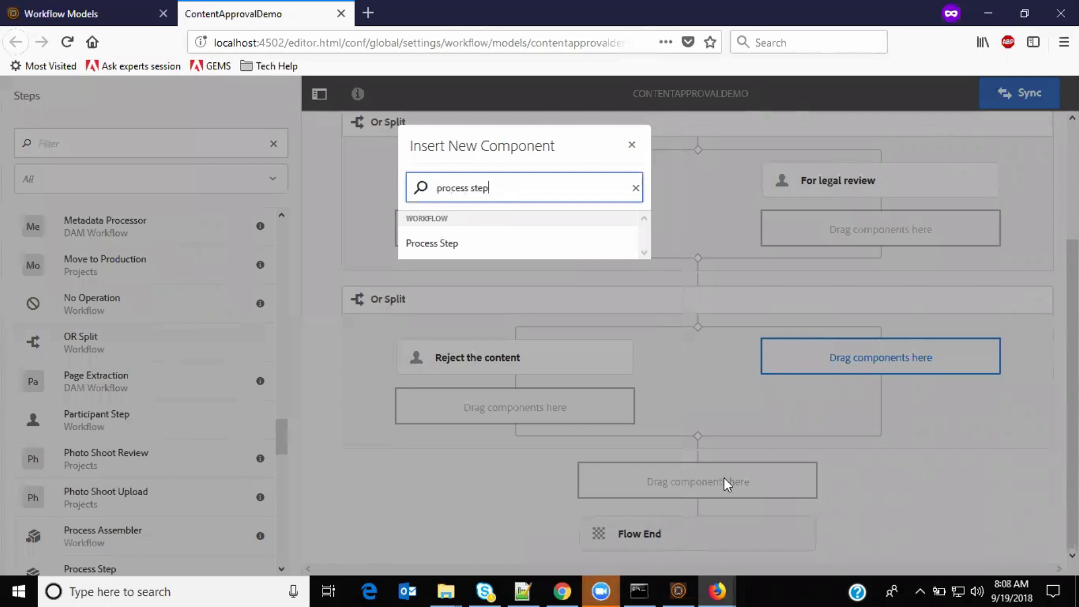
pyautogui.click(459, 241)
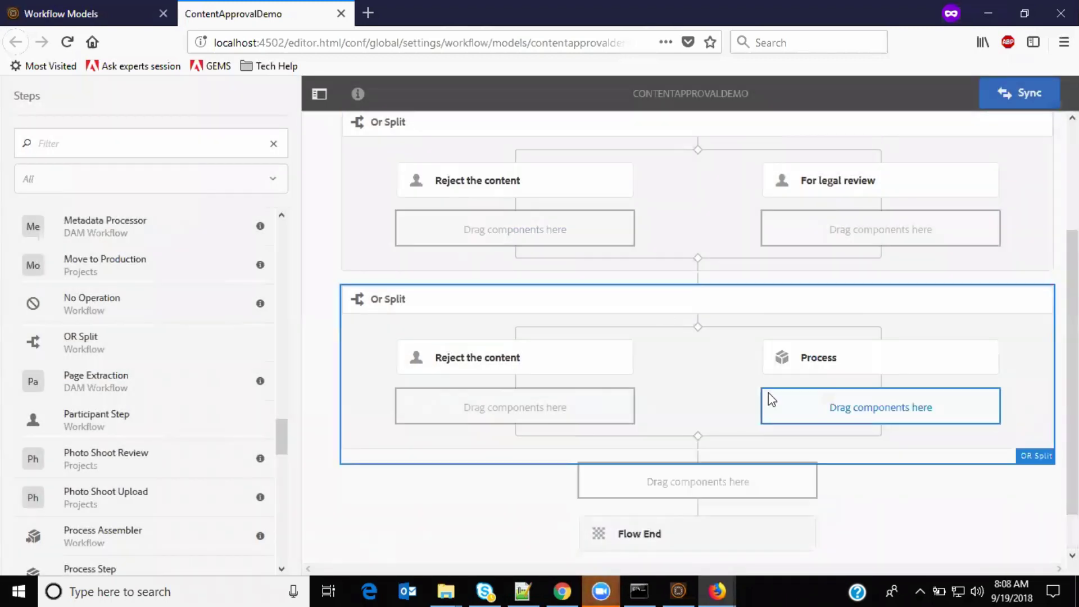
pyautogui.click(826, 362)
pyautogui.click(691, 323)
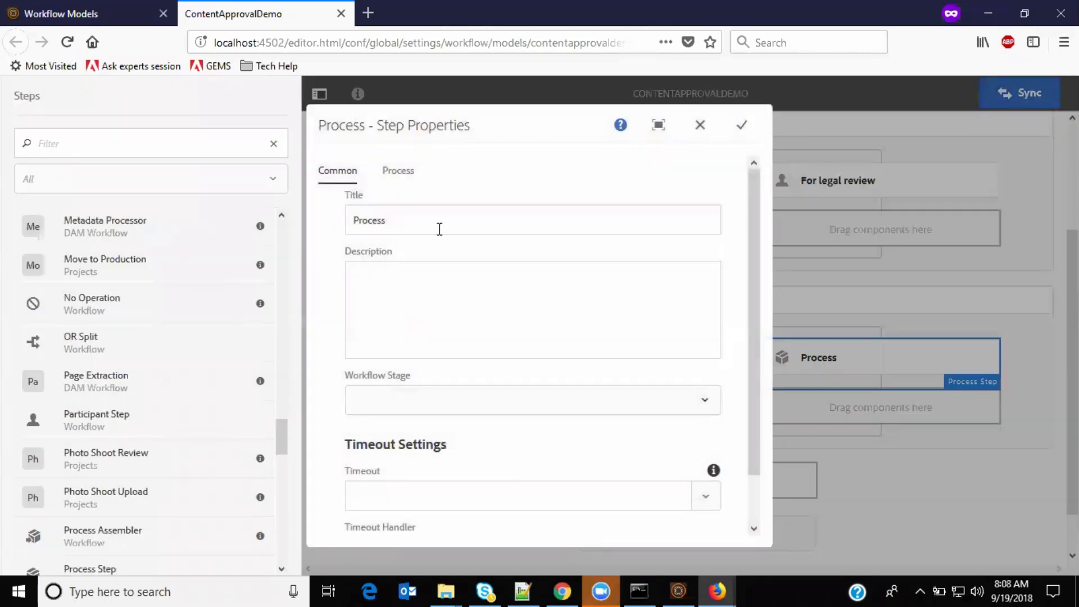
# Step: Title the step 'Publish as requested' and choose the Activate Page process
pyautogui.click(436, 229)
pyautogui.doubleClick(436, 229)
pyautogui.write('Publish as')
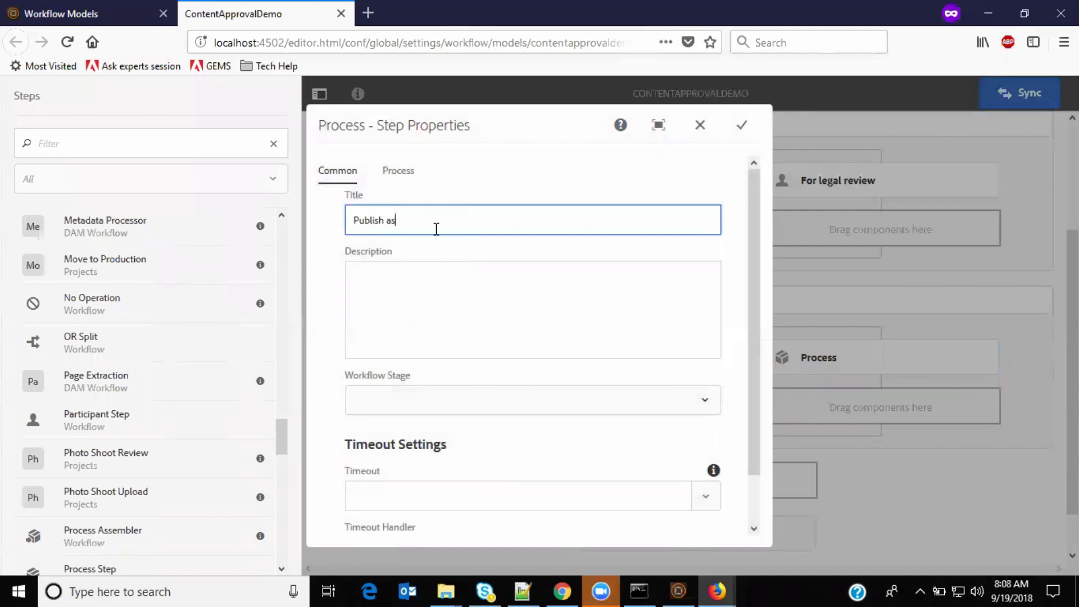
pyautogui.write(' requested')
pyautogui.click(390, 179)
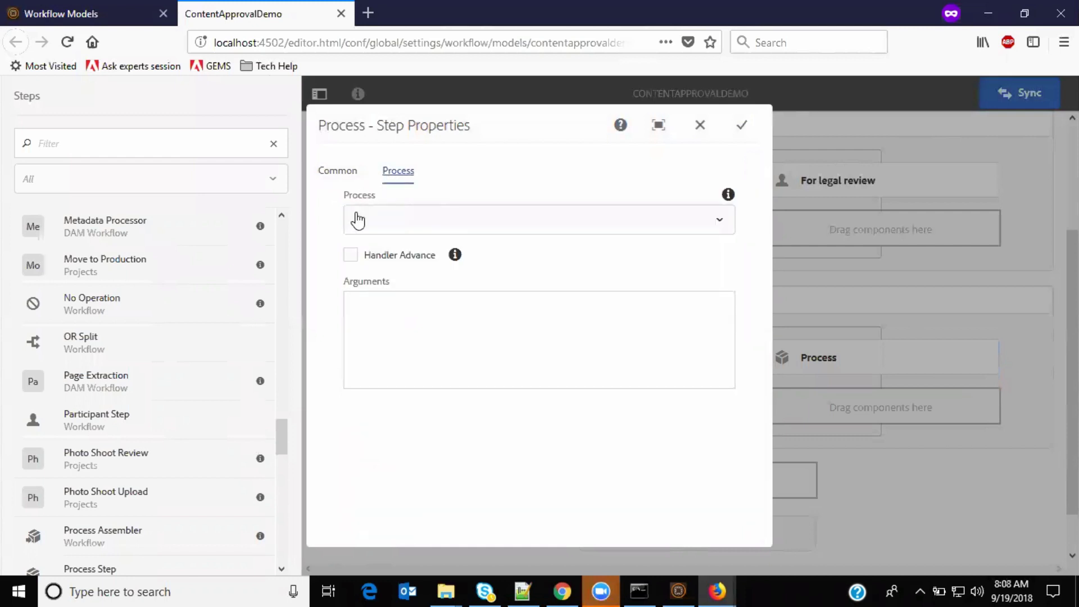
pyautogui.click(387, 222)
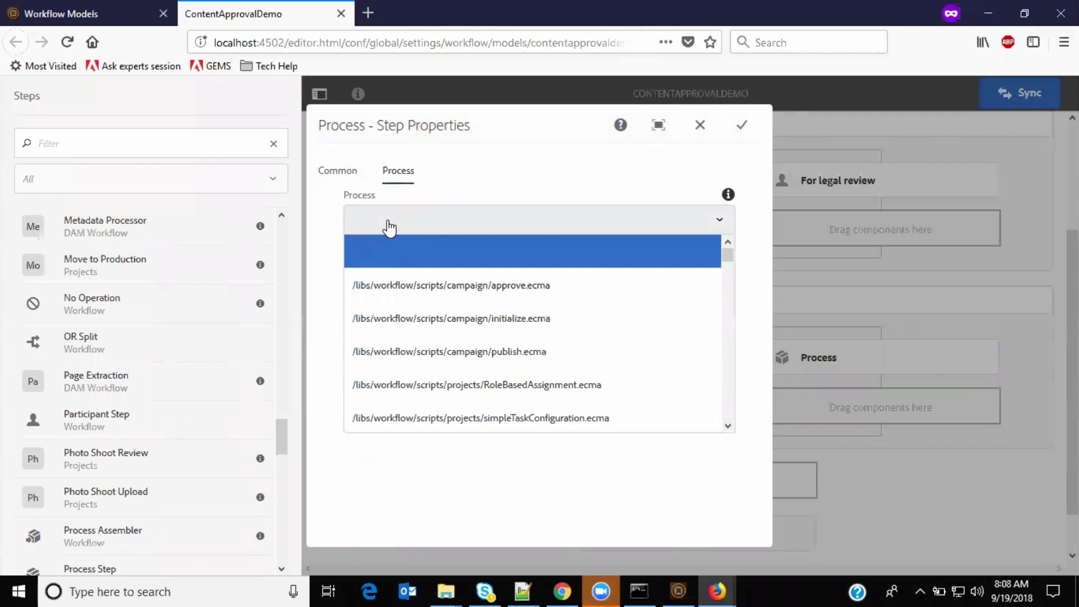
pyautogui.press('Down')
pyautogui.press('Down')
pyautogui.press('Down')
pyautogui.press('Down')
pyautogui.press('Down')
pyautogui.press('Down')
pyautogui.press('Down')
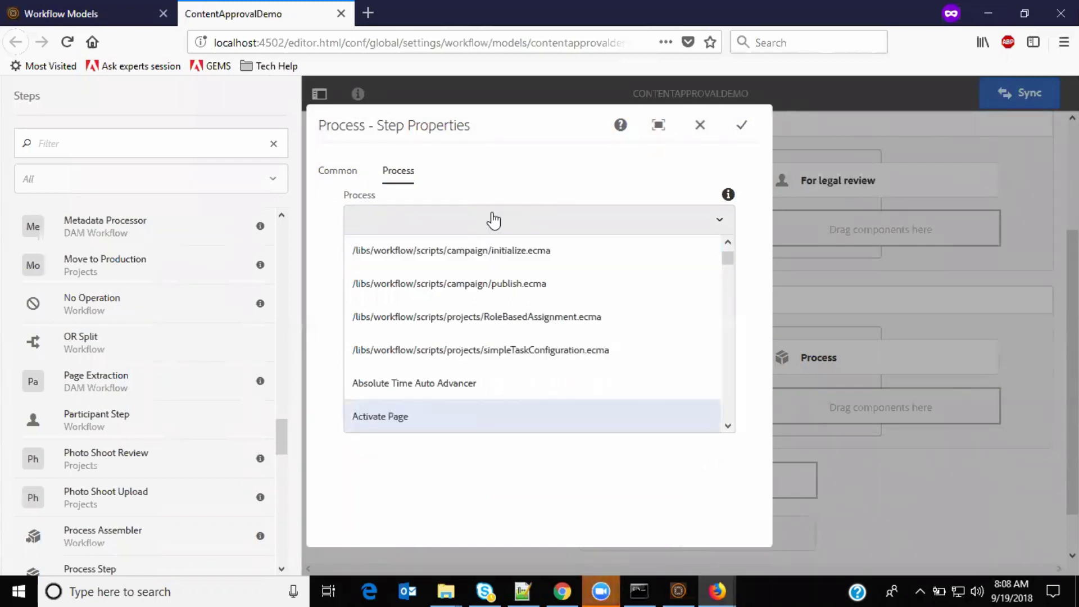
pyautogui.click(453, 415)
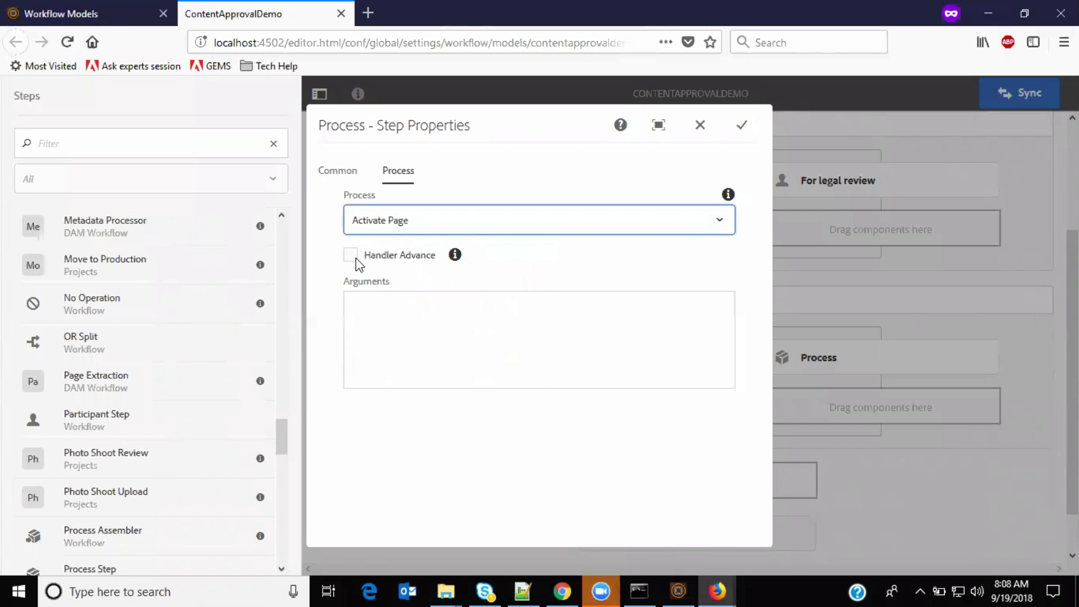
# Step: Turn on Handler Advance, keeping Activate Page, and save the process step
pyautogui.press('Left')
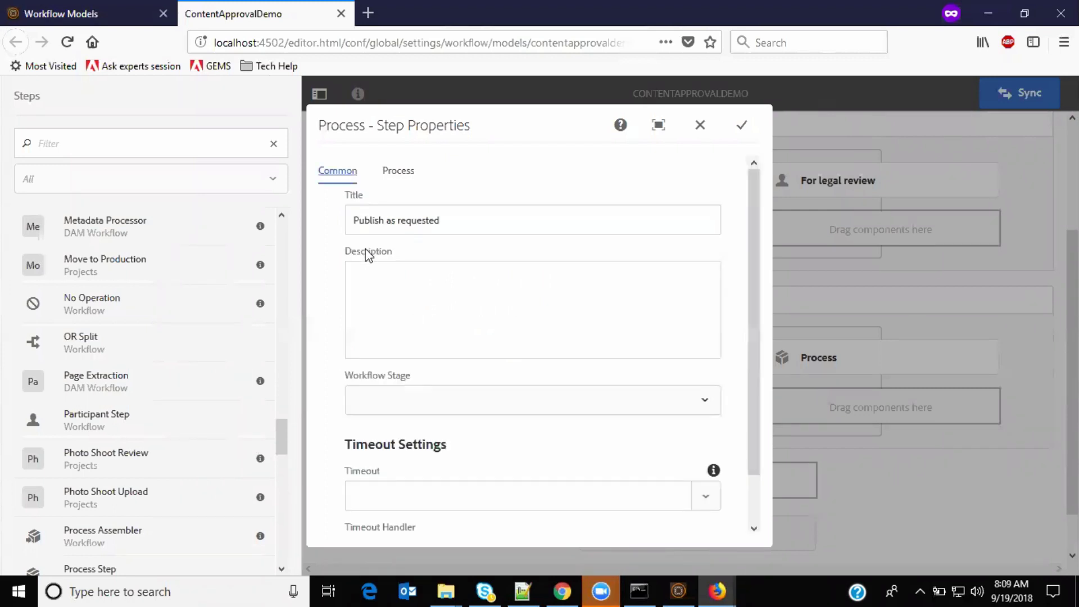
pyautogui.click(405, 174)
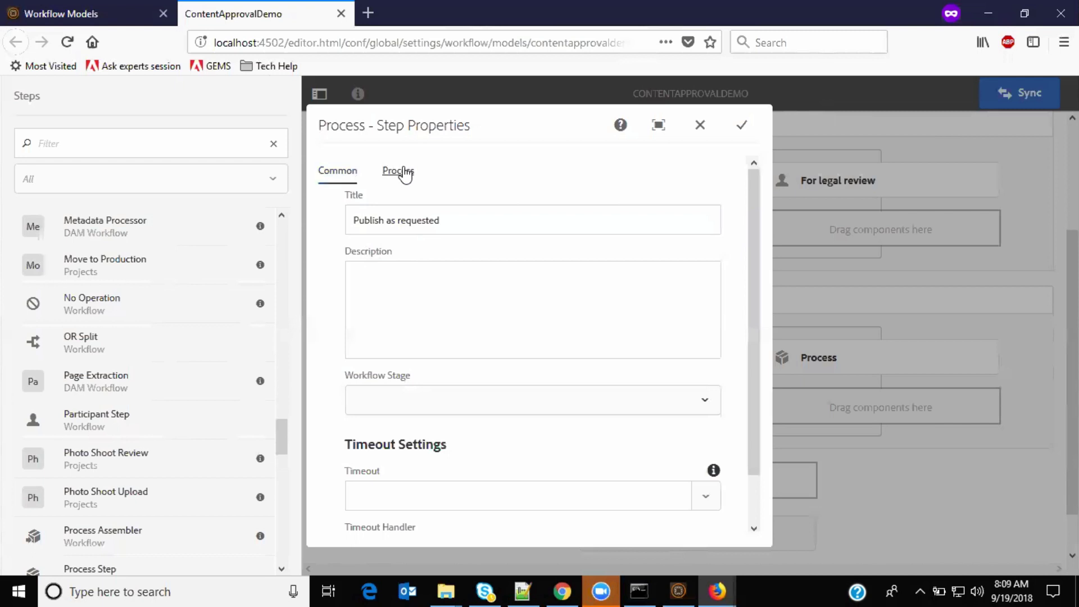
pyautogui.click(405, 220)
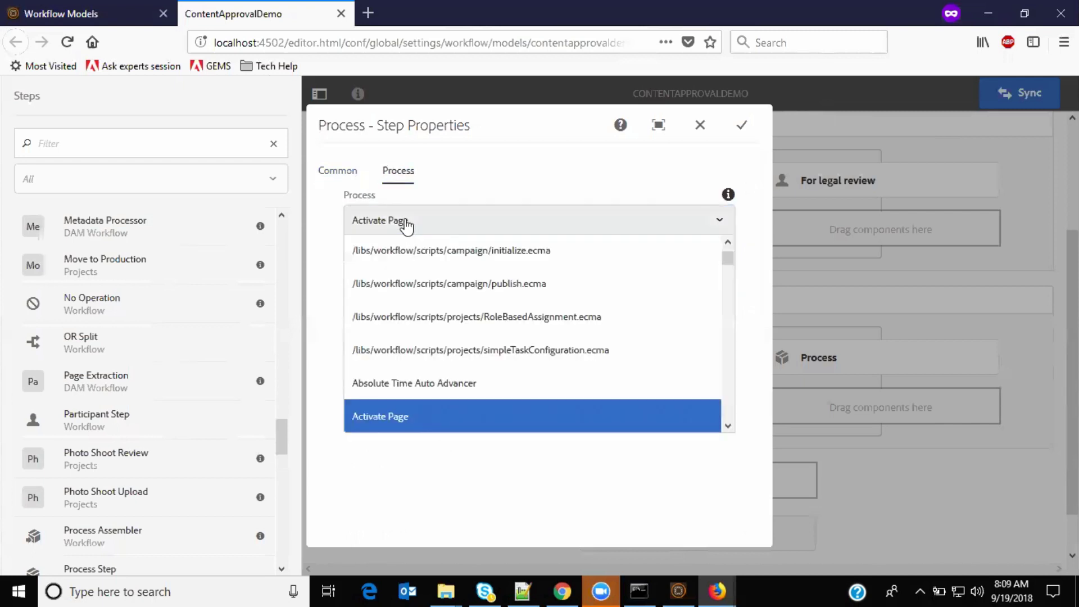
pyautogui.click(405, 221)
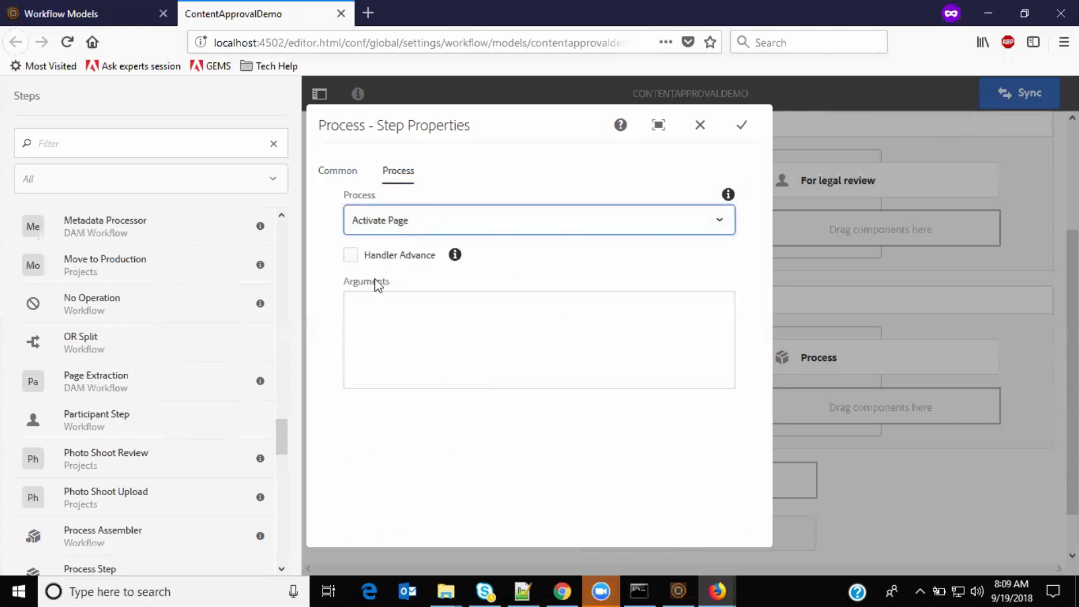
pyautogui.click(351, 257)
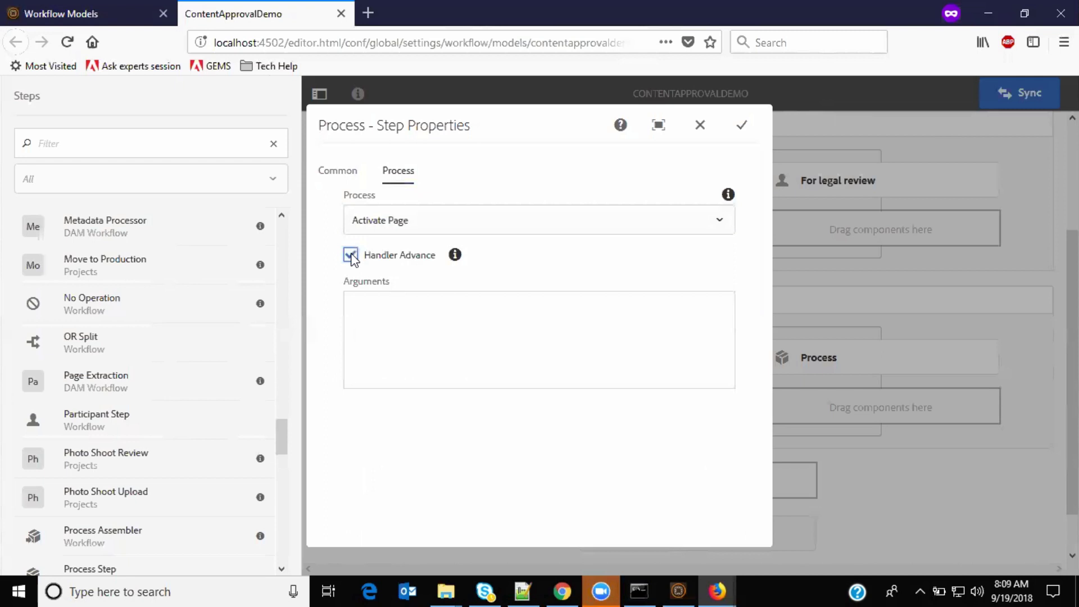
pyautogui.click(340, 174)
pyautogui.click(398, 173)
pyautogui.click(741, 127)
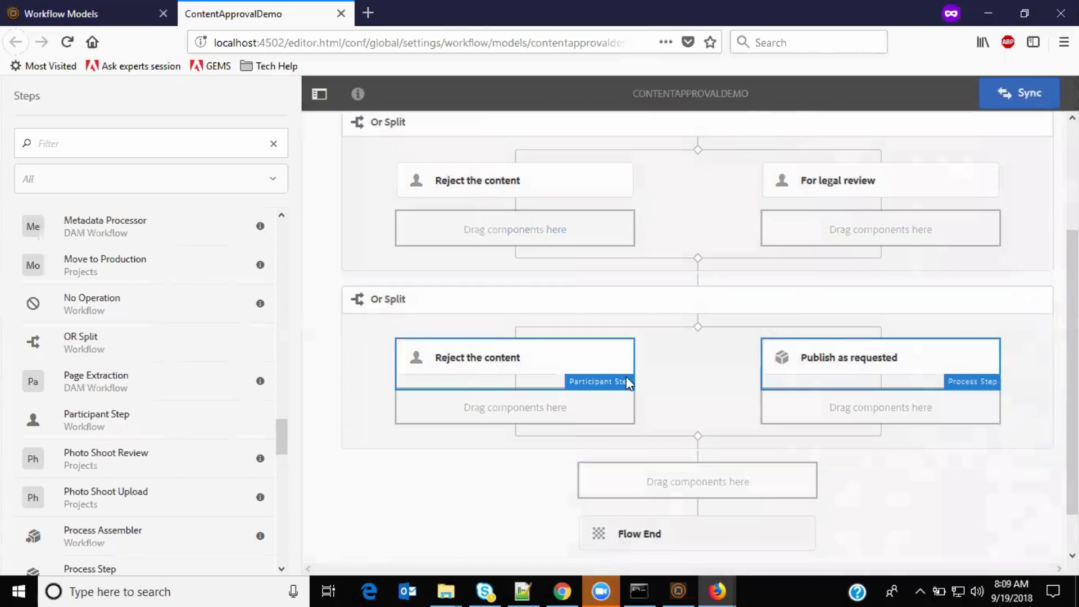
# Step: Open the Validate Content step's settings to review its assigned user or group
pyautogui.scroll(3, 628, 384)
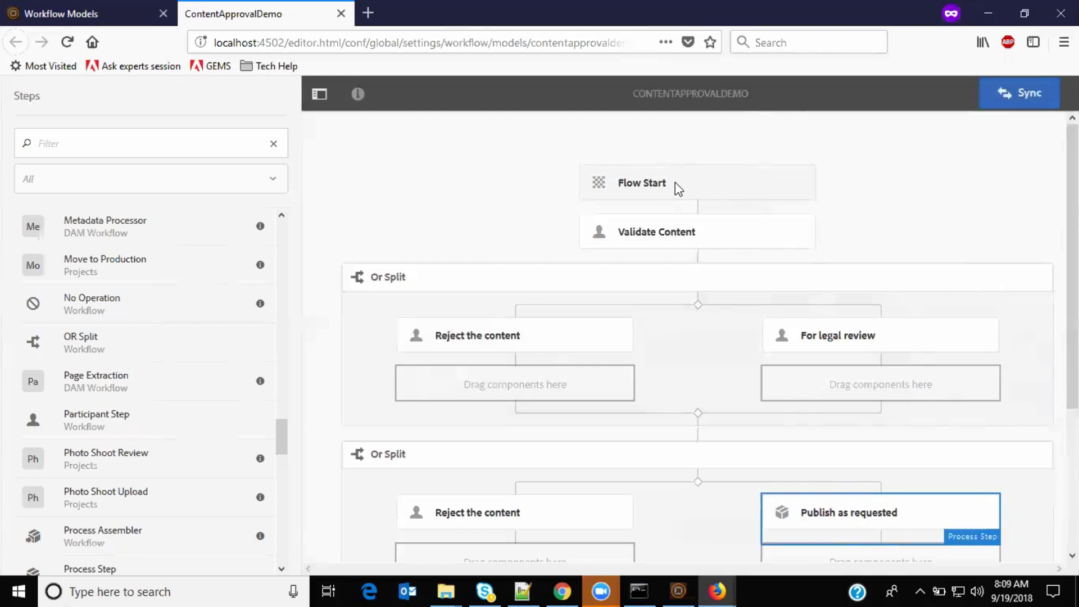
pyautogui.click(673, 225)
pyautogui.click(604, 191)
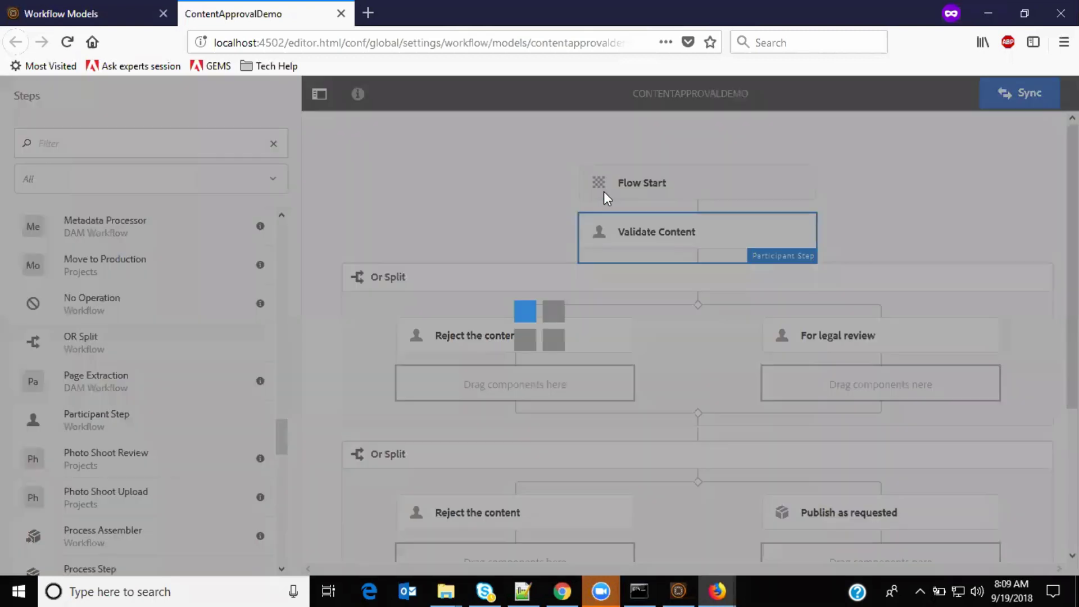
# Step: Confirm the step is assigned to the editor group, close it unchanged, and scroll to Flow End
pyautogui.click(406, 171)
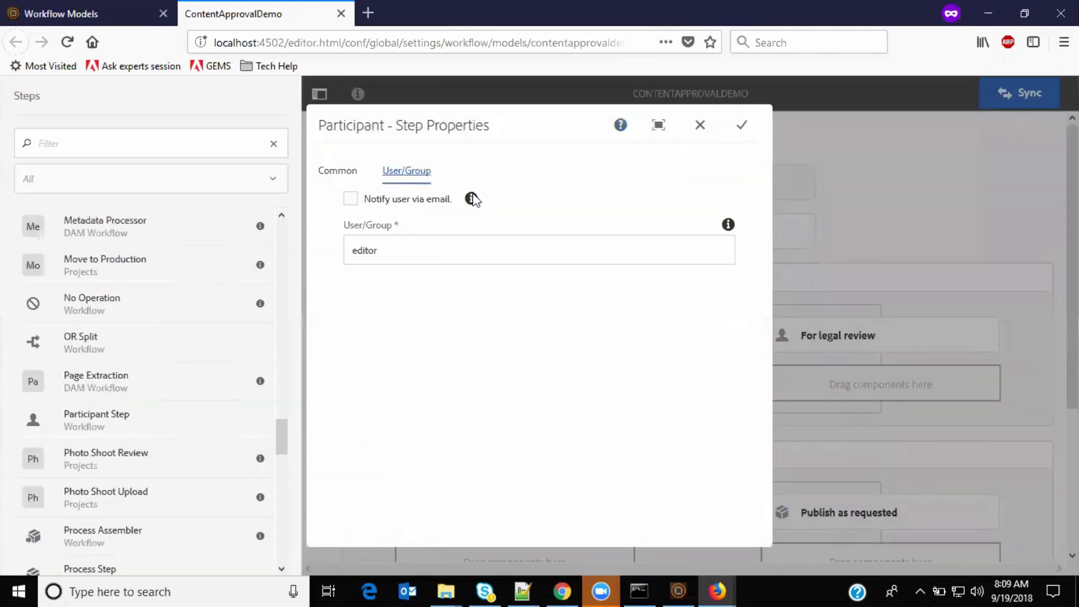
pyautogui.moveTo(391, 251); pyautogui.dragTo(332, 246)
pyautogui.click(699, 126)
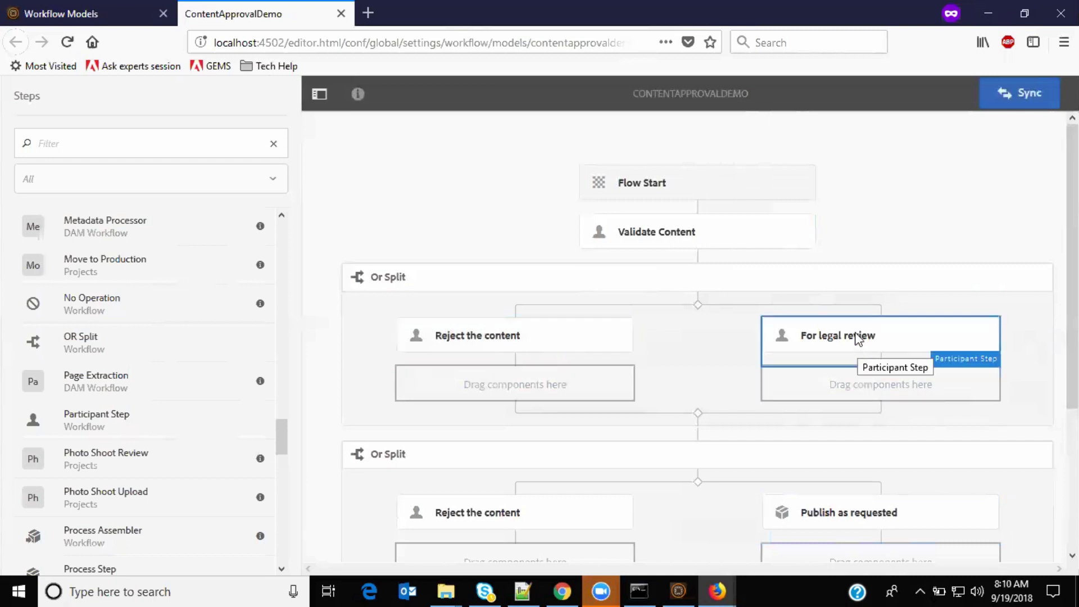
pyautogui.scroll(-5, 853, 348)
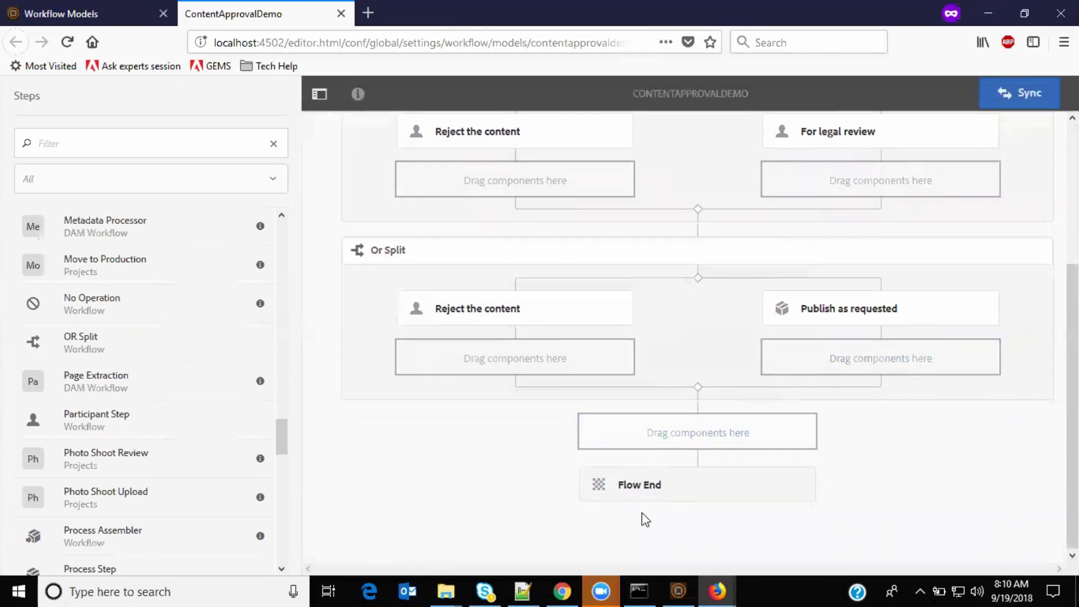
pyautogui.click(146, 179)
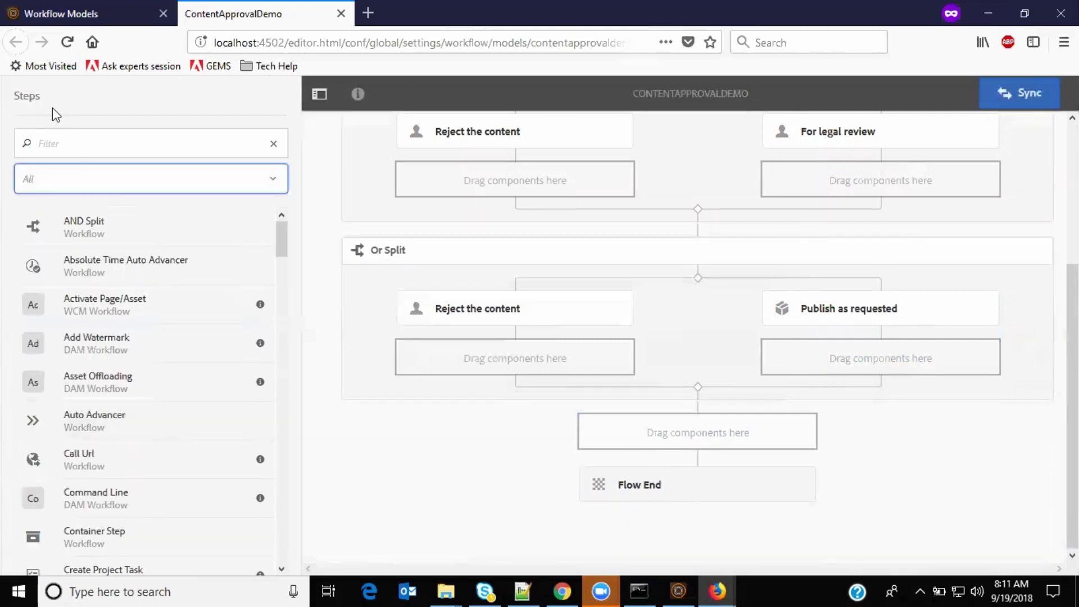
# Step: Check the Steps filter and keep all step categories listed
pyautogui.click(223, 143)
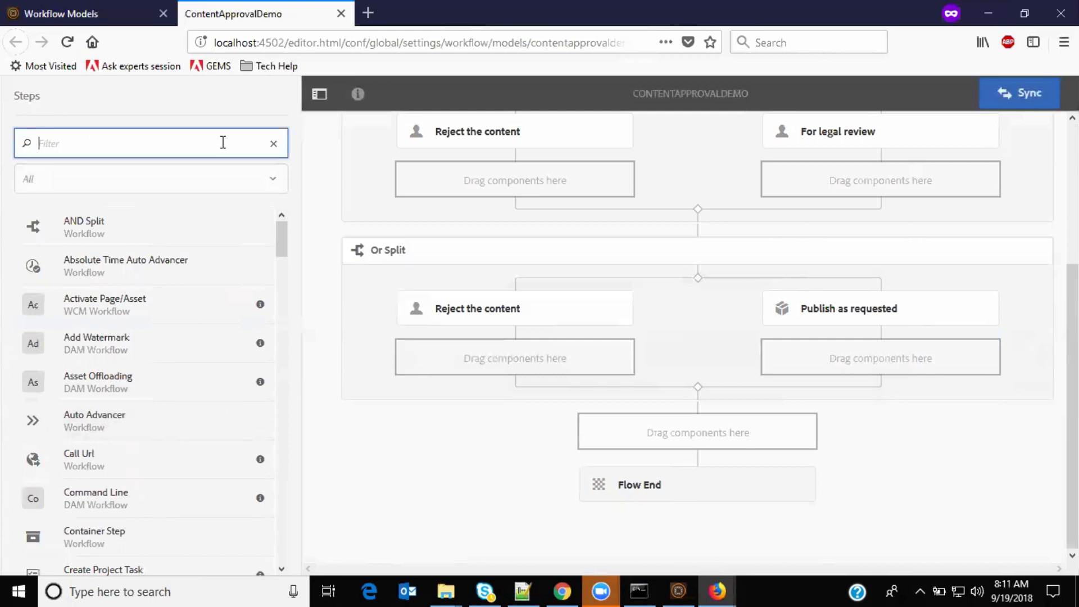
pyautogui.click(122, 186)
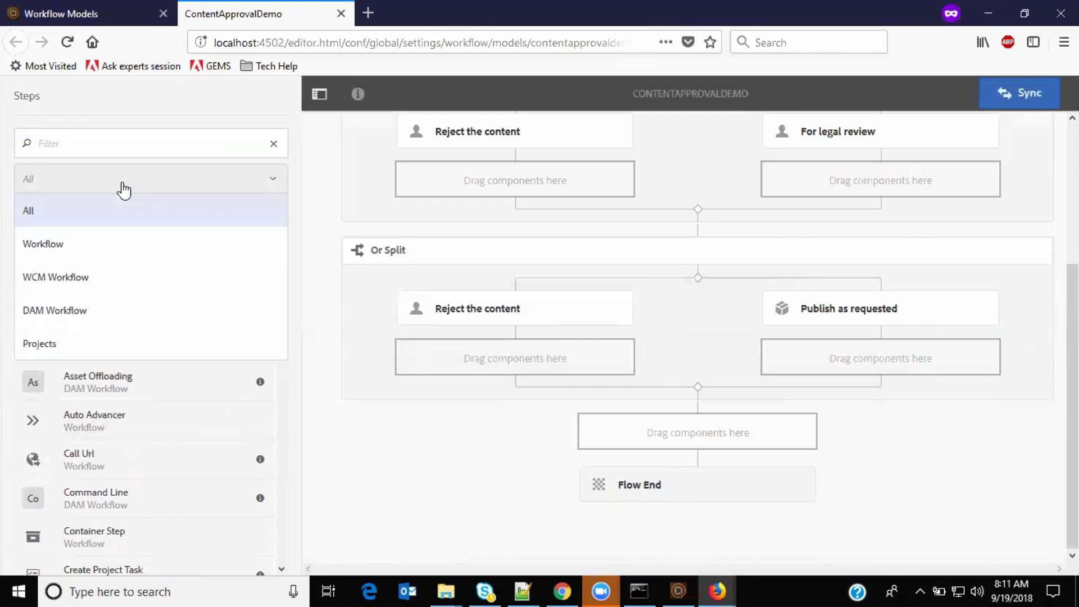
pyautogui.click(124, 189)
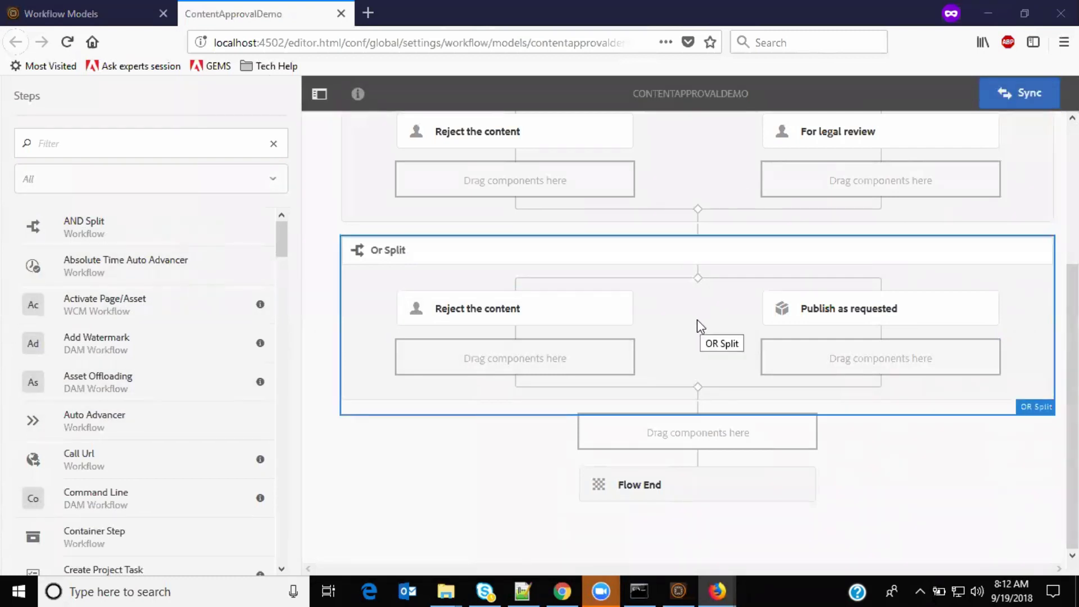
# Step: Sync the ContentApprovalDemo model so its workflow runtime model is written
pyautogui.rightClick(1015, 96)
pyautogui.click(1017, 91)
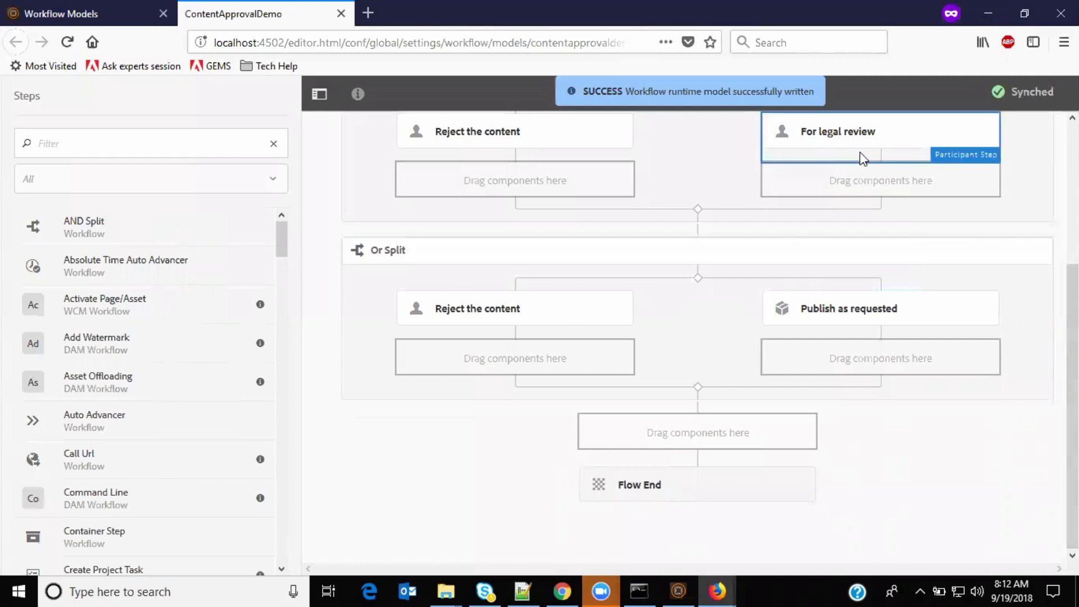
pyautogui.scroll(3, 882, 279)
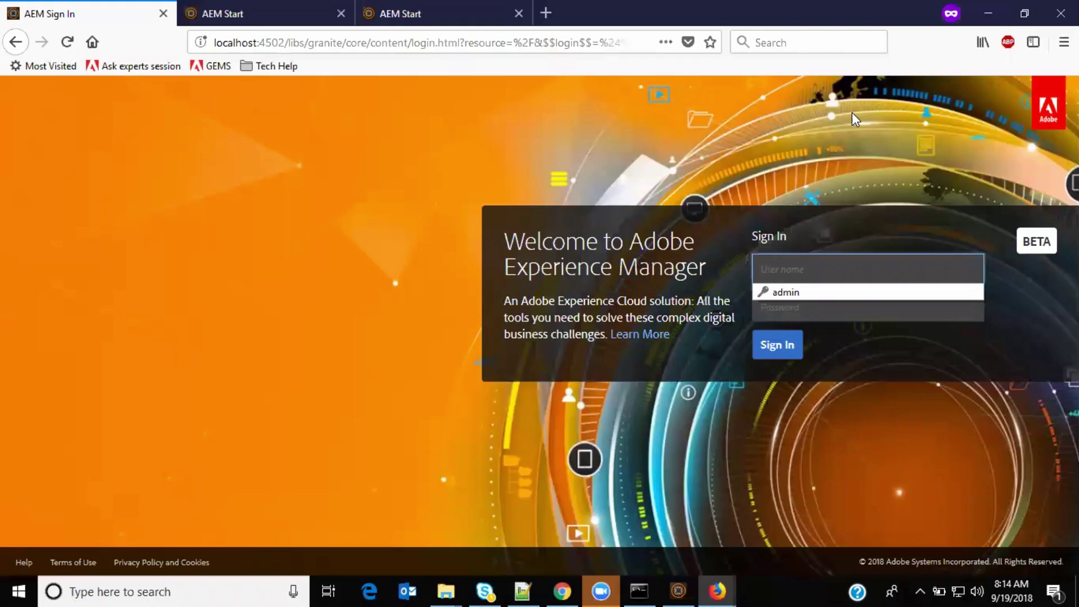
# Step: Sign back in with the author account's user name and password
pyautogui.write('author')
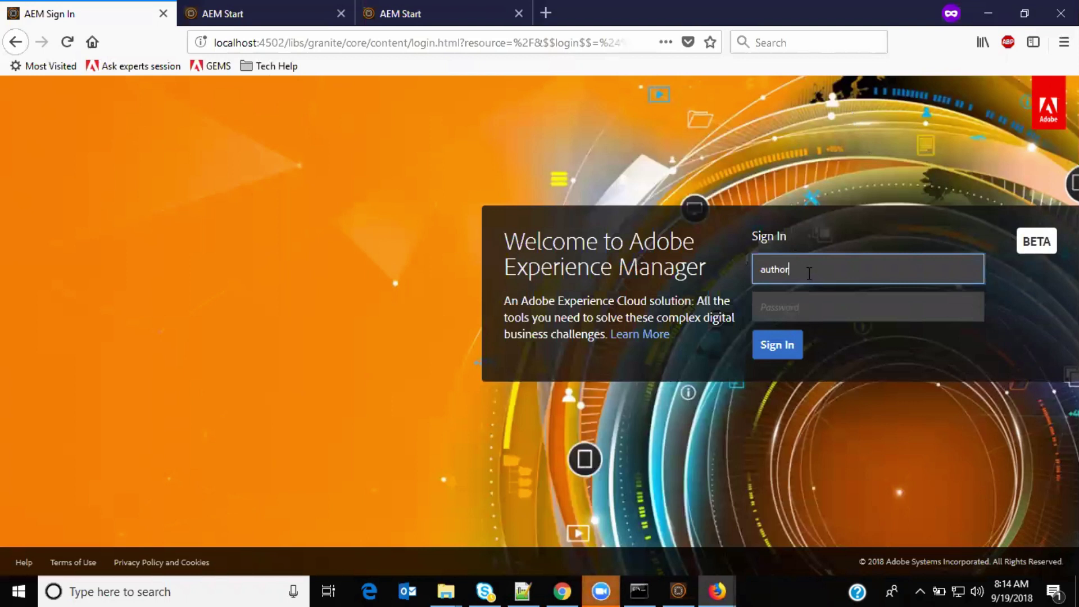
pyautogui.click(809, 306)
pyautogui.write('autho')
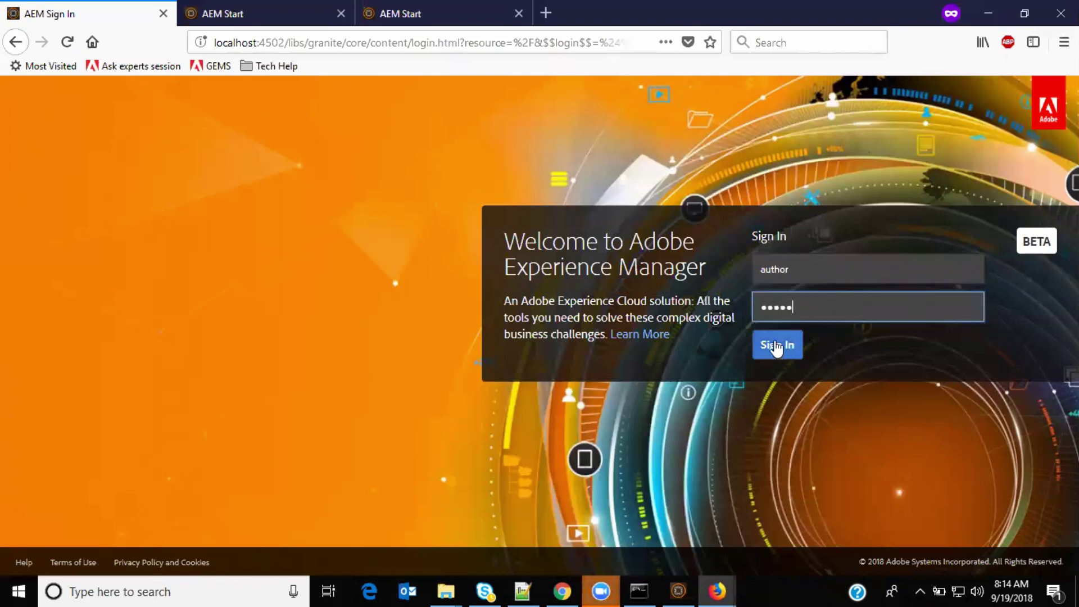
pyautogui.click(776, 347)
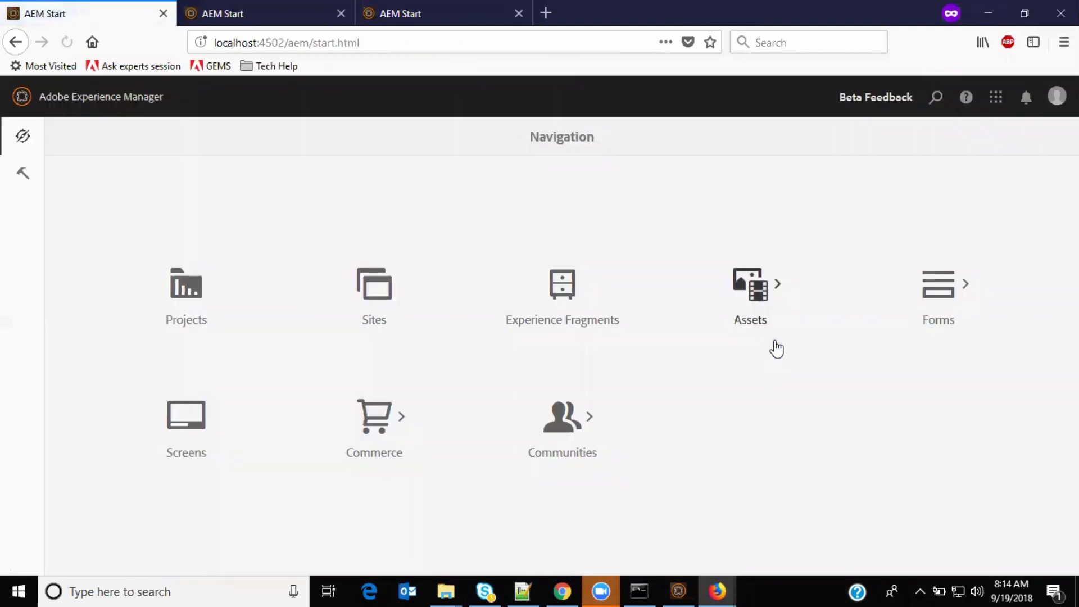
# Step: Open Tools > Workflow > Models to list ContentApprovalDemo
pyautogui.click(373, 303)
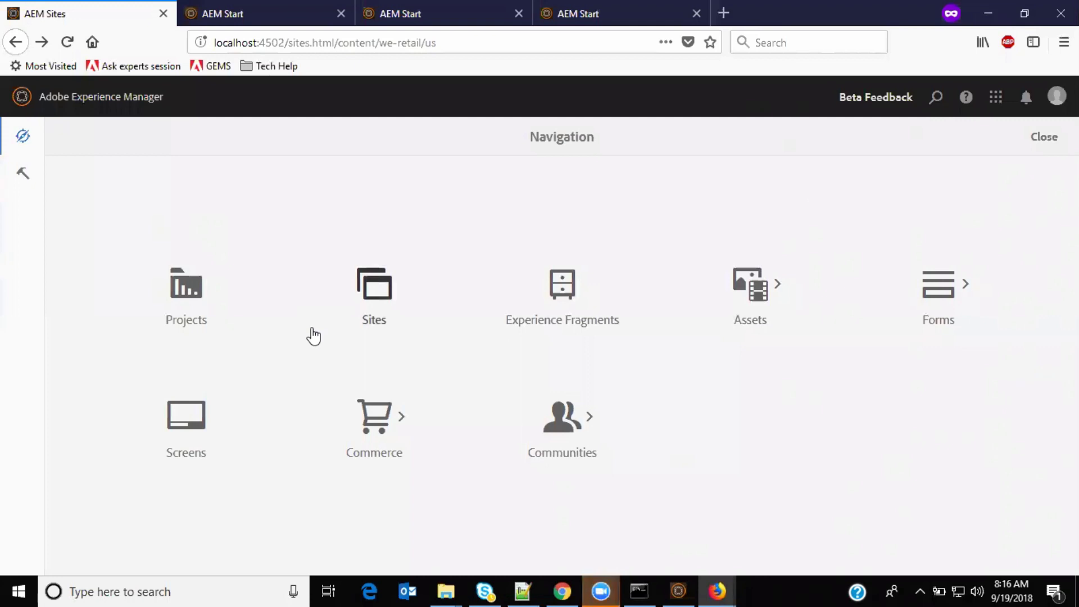
pyautogui.click(24, 179)
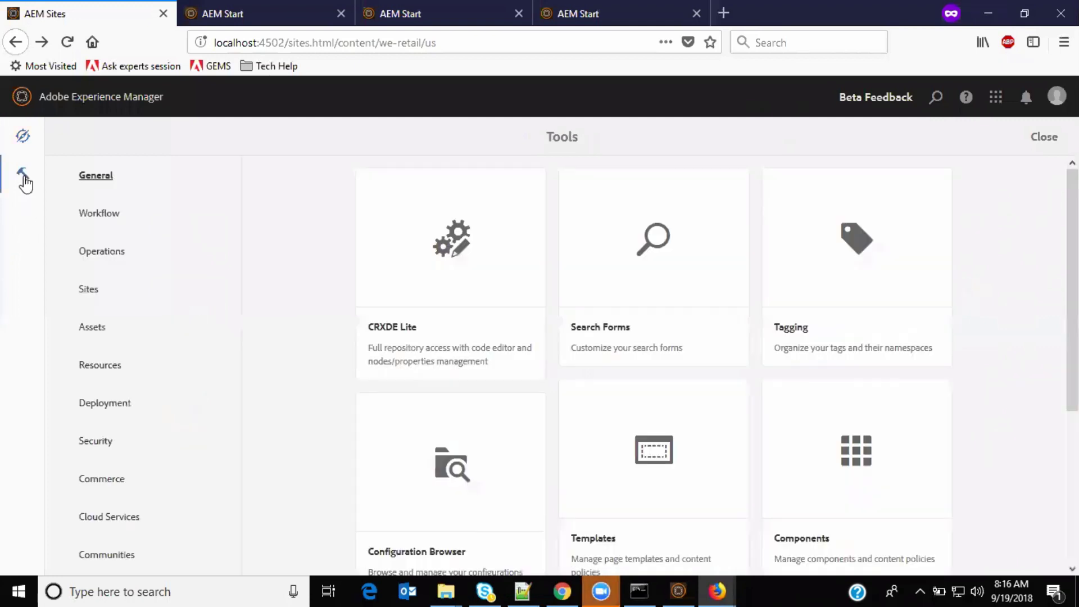
pyautogui.click(109, 216)
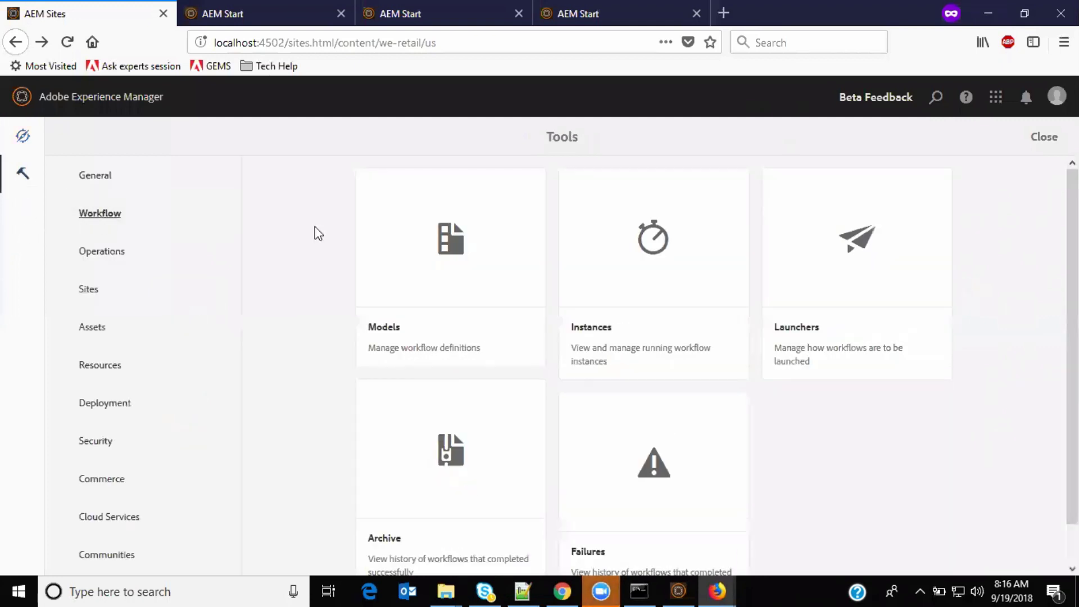
pyautogui.click(448, 263)
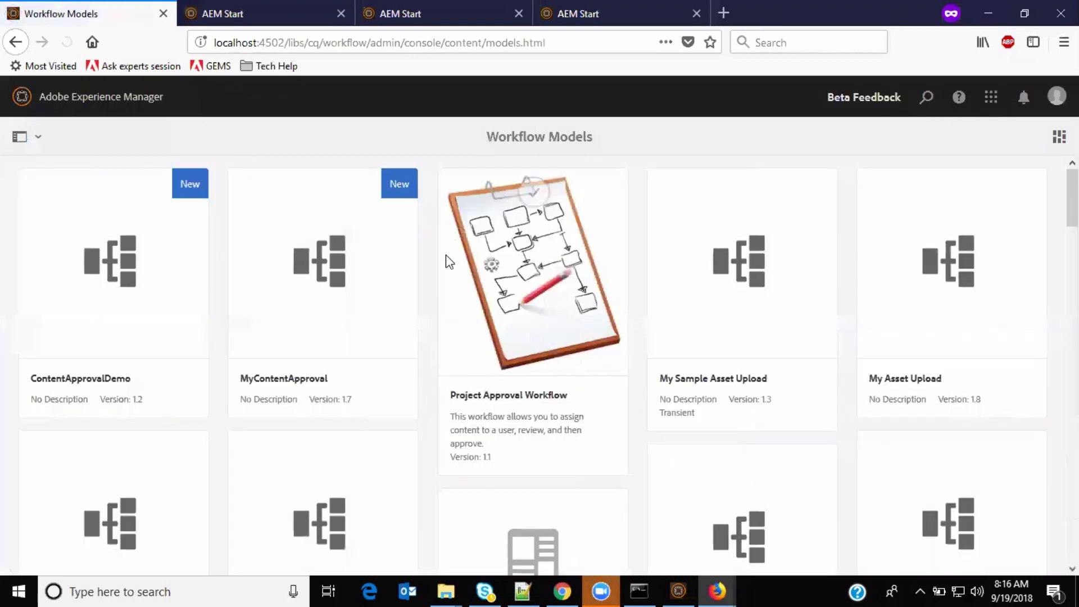
# Step: Start a ContentApprovalDemo run with payload /content/we-retail/us/en
pyautogui.click(116, 192)
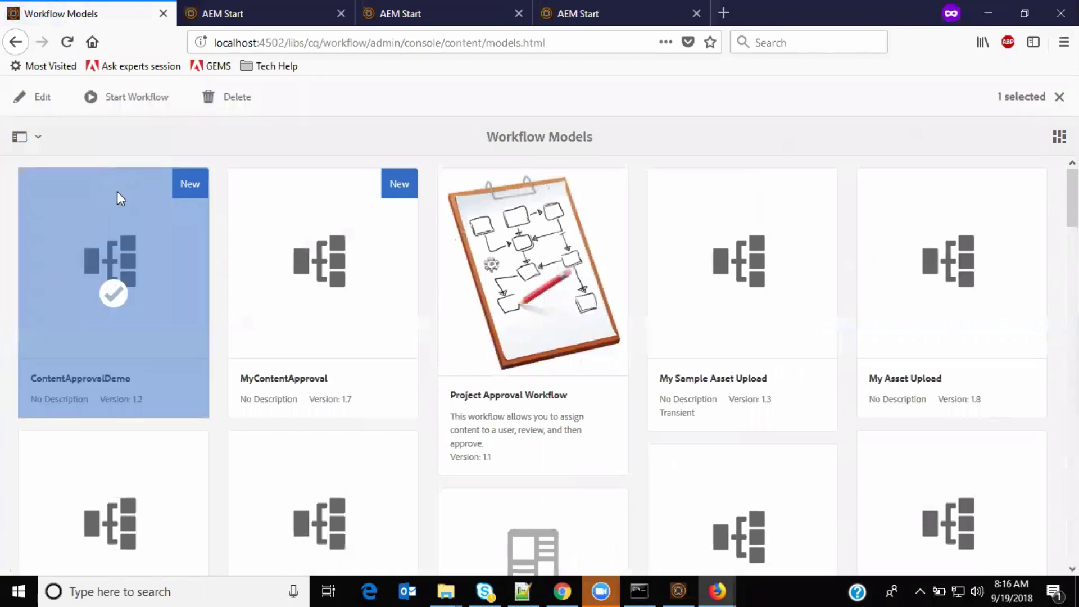
pyautogui.click(142, 101)
pyautogui.click(636, 238)
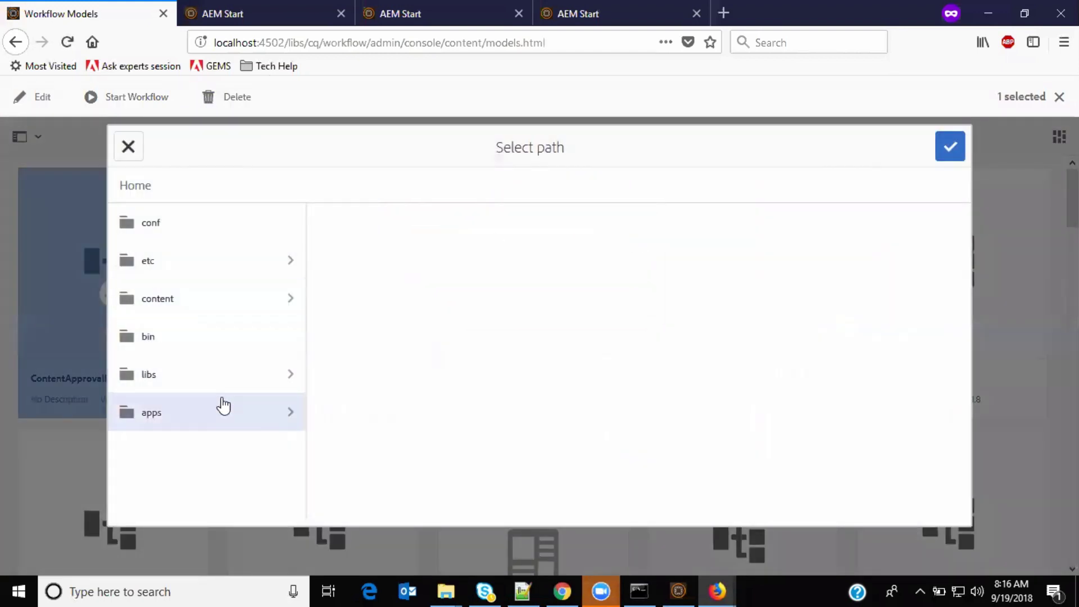
pyautogui.click(226, 300)
pyautogui.scroll(-3, 396, 346)
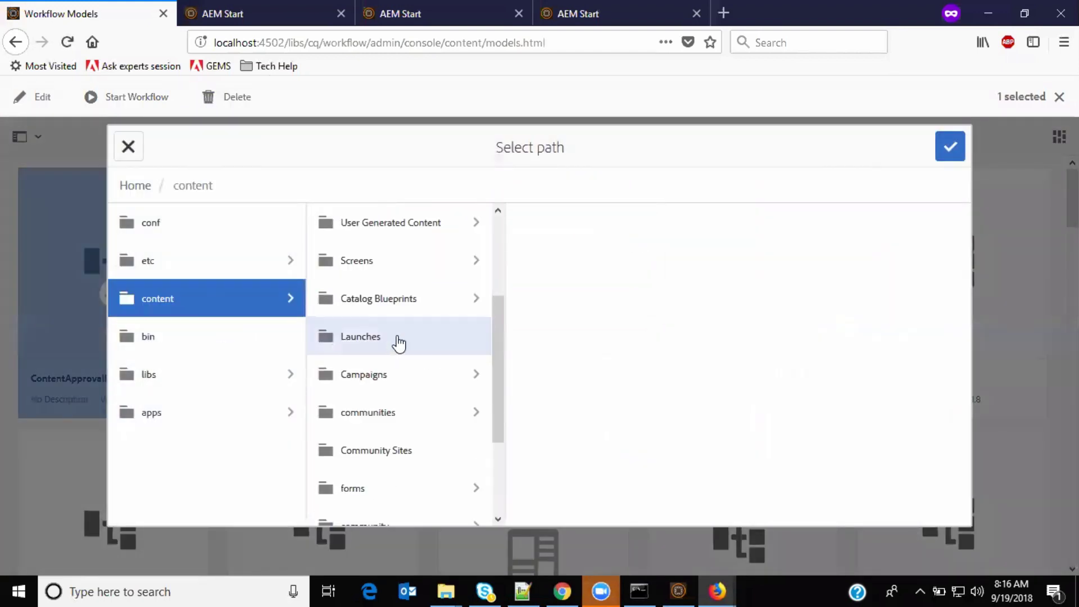
pyautogui.scroll(-3, 405, 373)
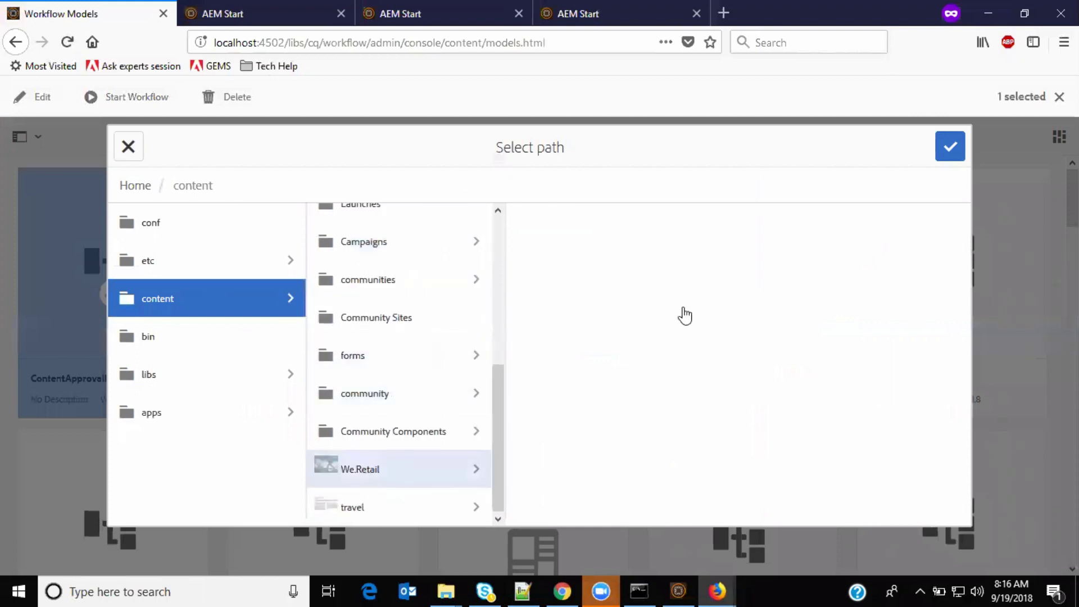
pyautogui.click(570, 263)
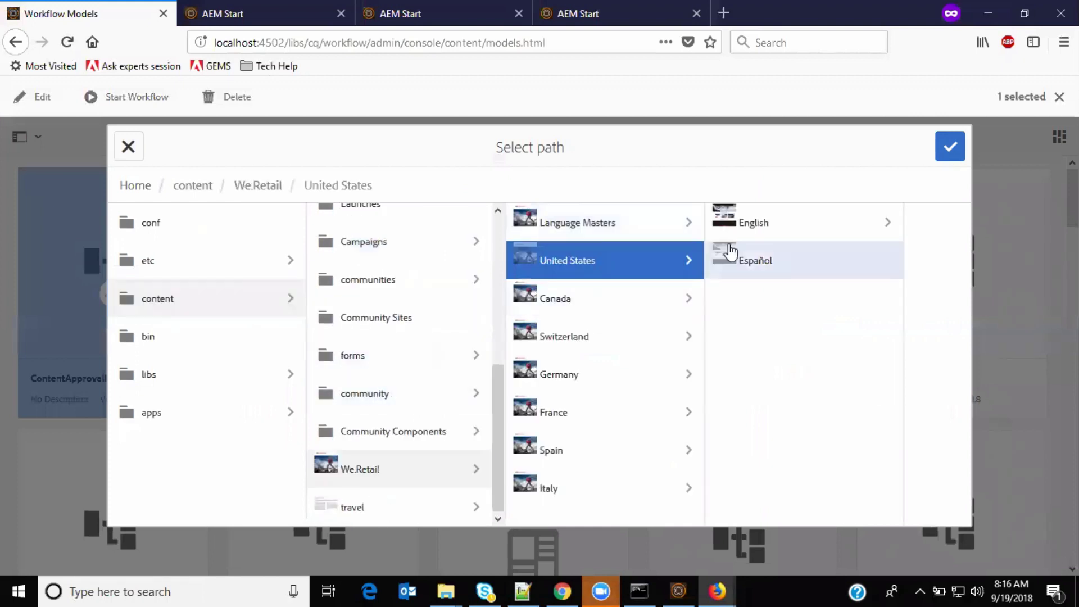
pyautogui.click(727, 221)
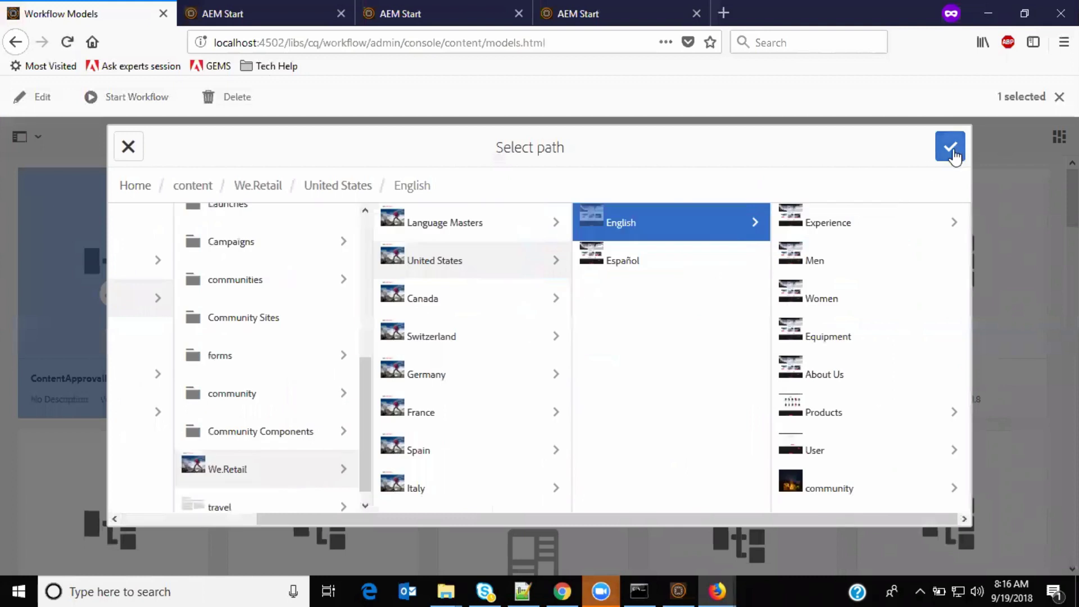
pyautogui.click(952, 153)
# Step: Title the run 'MyContentFor Approval', then close the dialog without running it
pyautogui.click(488, 295)
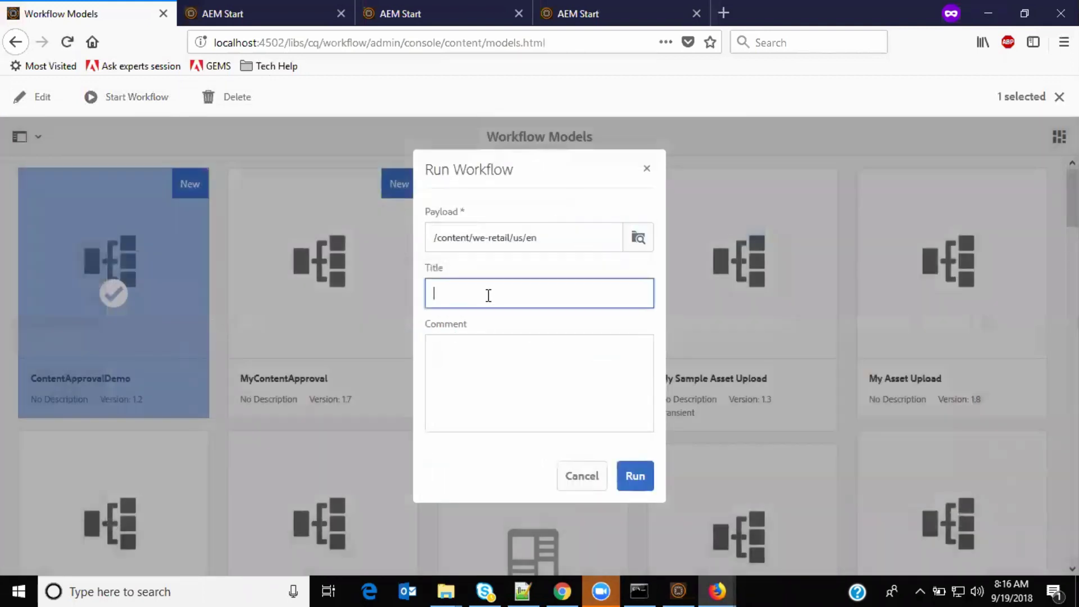
pyautogui.write('MyContentFor Approval')
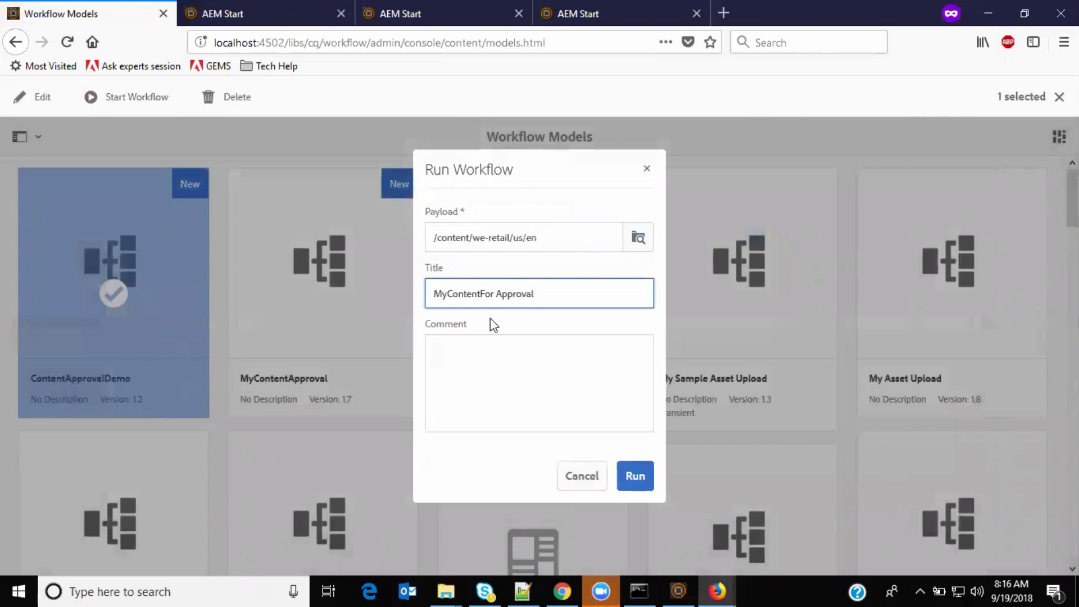
pyautogui.click(502, 389)
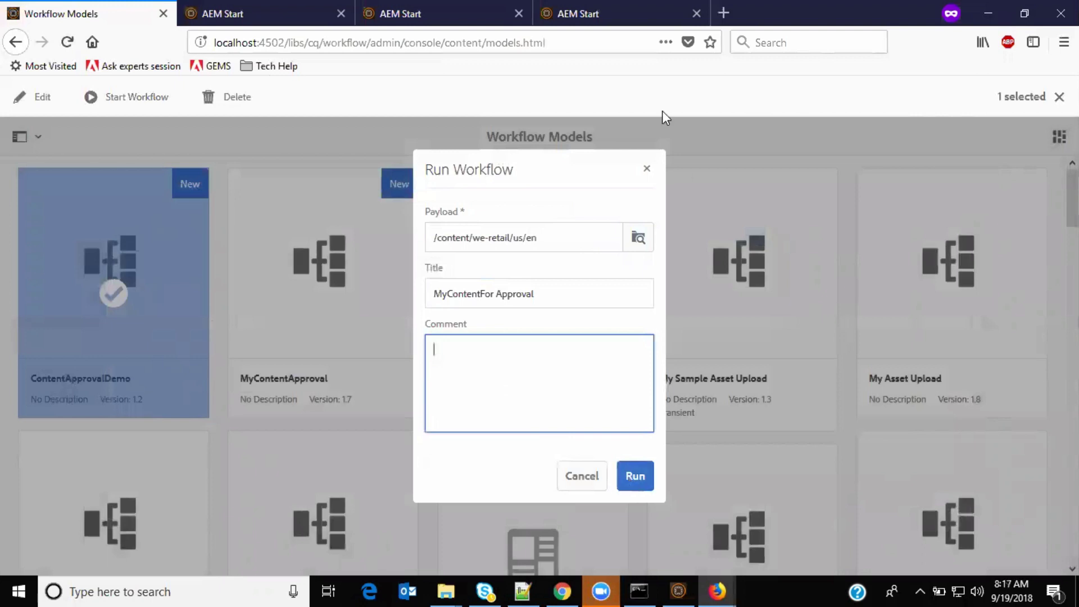
pyautogui.click(647, 170)
# Step: In Sites, select the We.Retail US English Men page and choose Create > Workflow
pyautogui.click(161, 14)
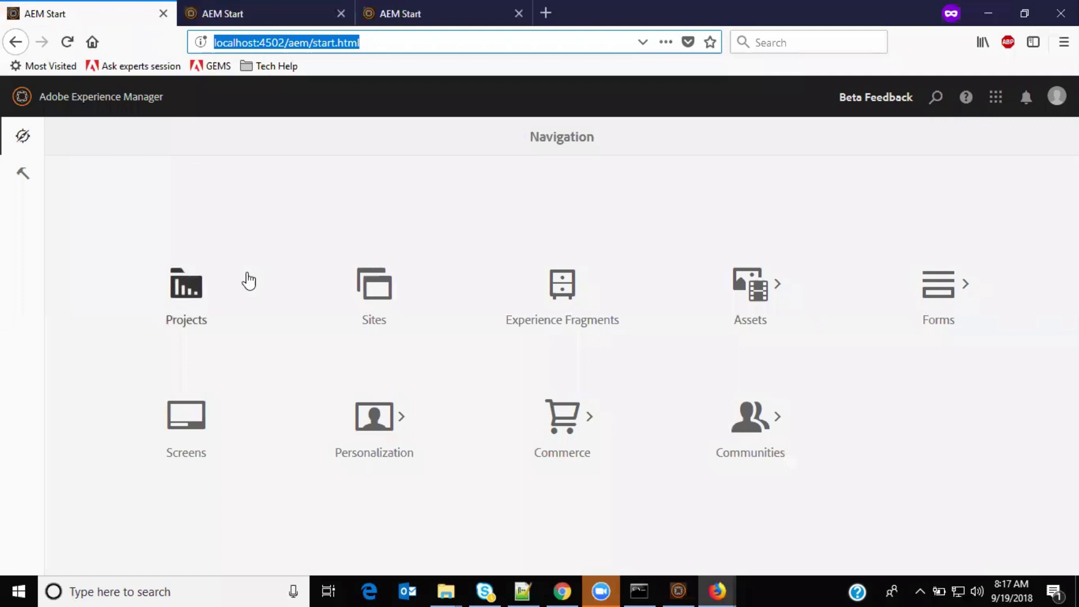
pyautogui.click(381, 288)
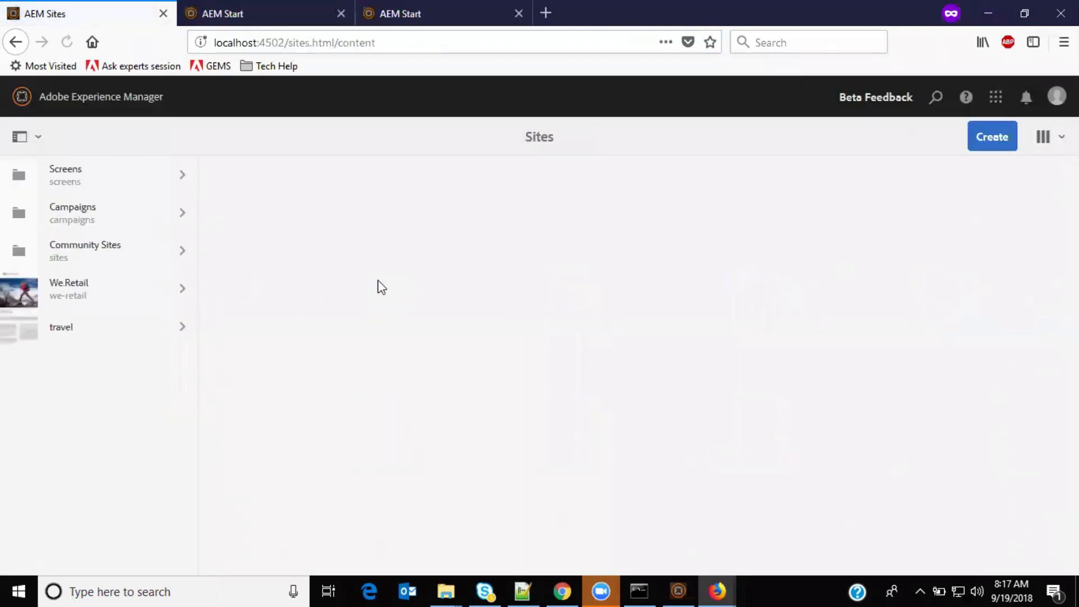
pyautogui.click(17, 289)
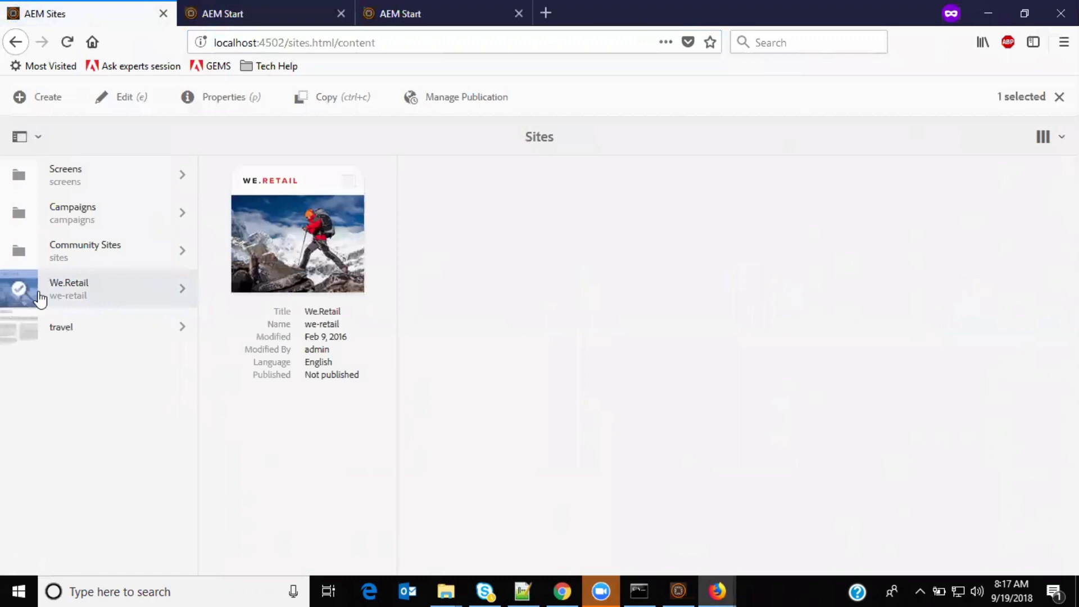
pyautogui.click(178, 289)
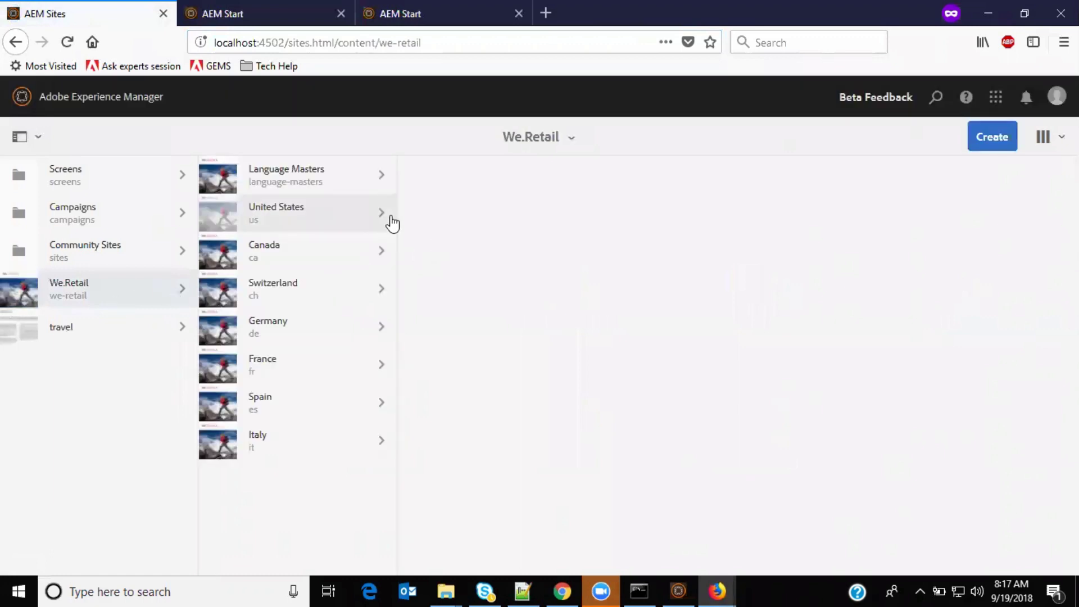
pyautogui.click(385, 214)
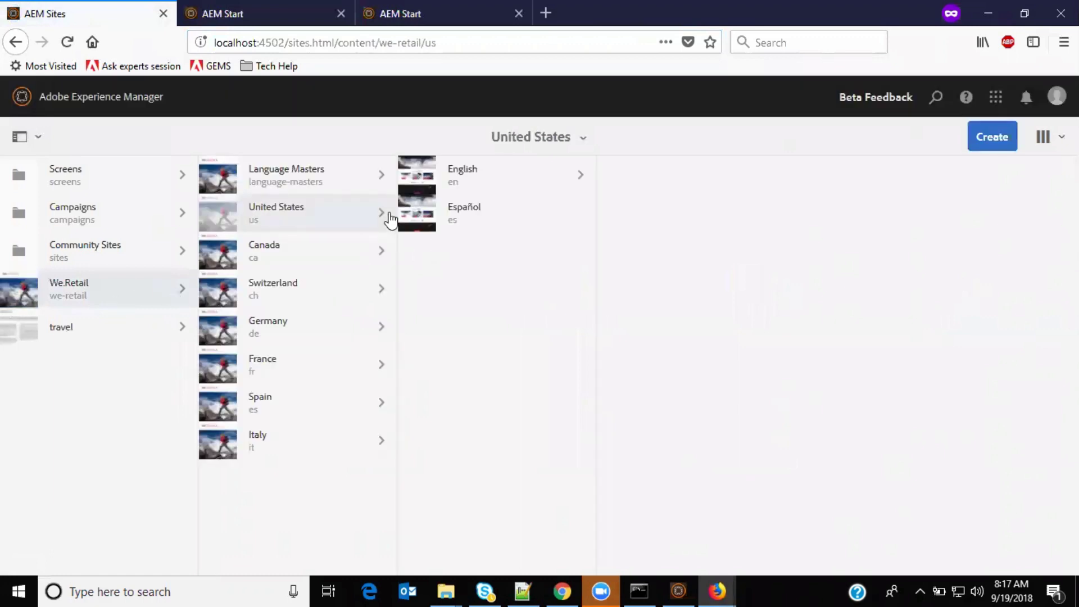
pyautogui.click(582, 177)
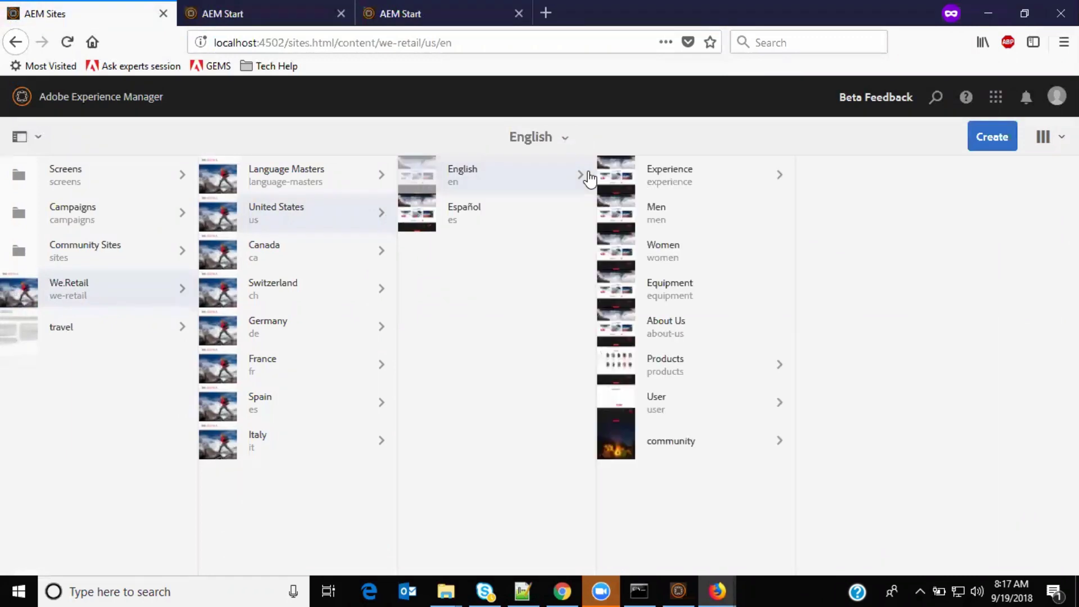
pyautogui.click(614, 219)
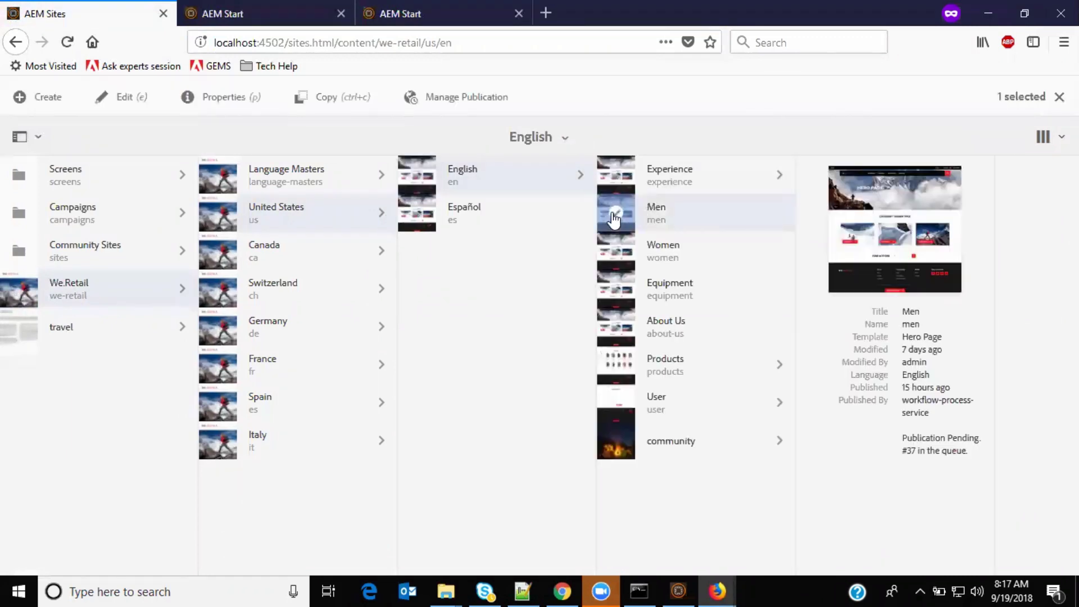
pyautogui.click(53, 104)
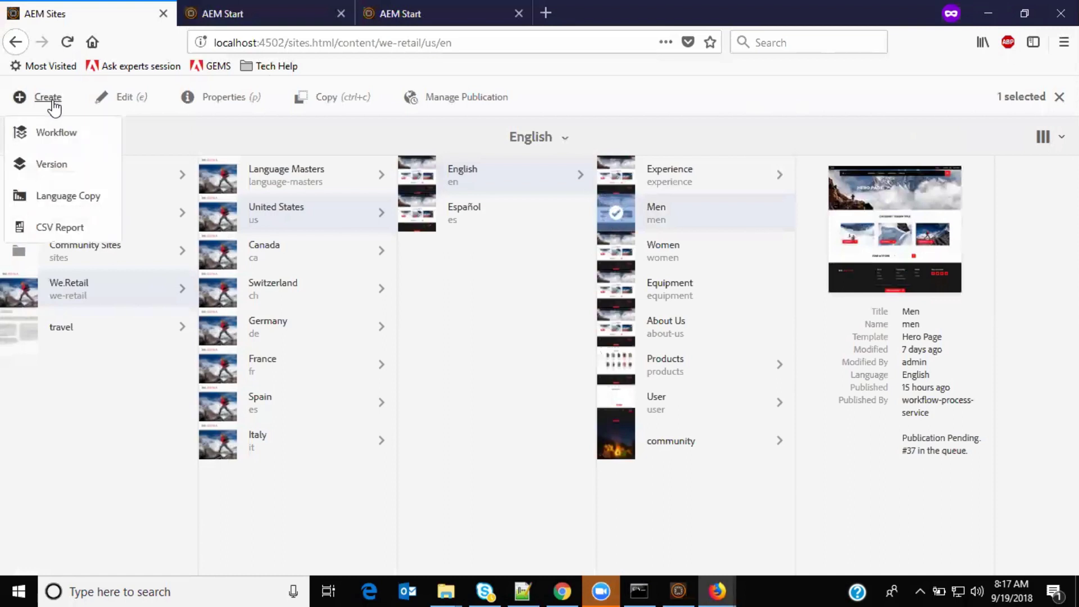
pyautogui.click(46, 135)
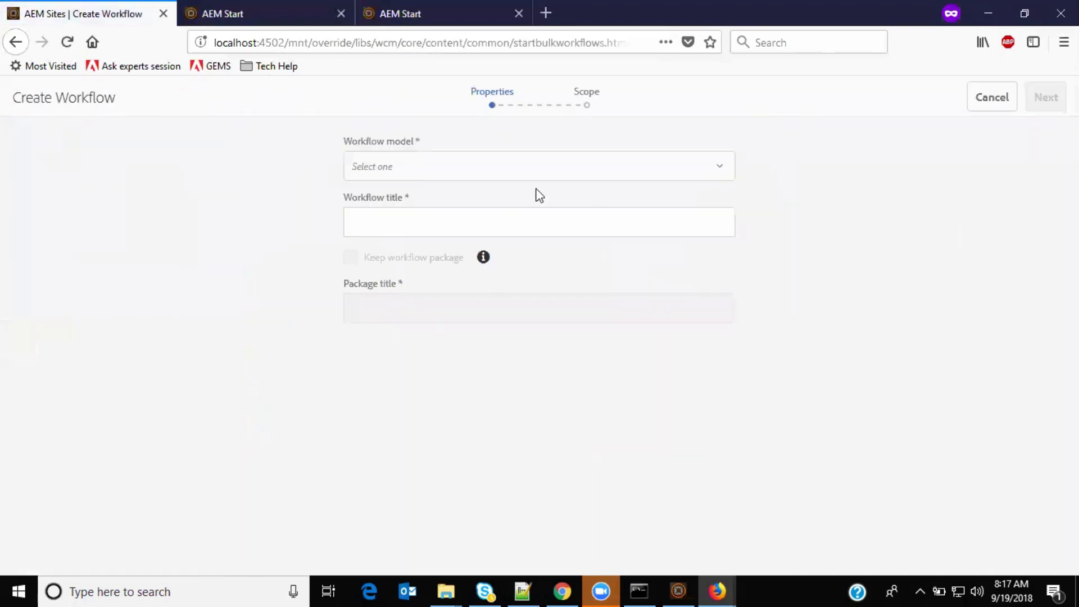
# Step: Create a ContentApprovalDemo workflow titled 'ReviewTheContent' with the Men page selected
pyautogui.click(482, 175)
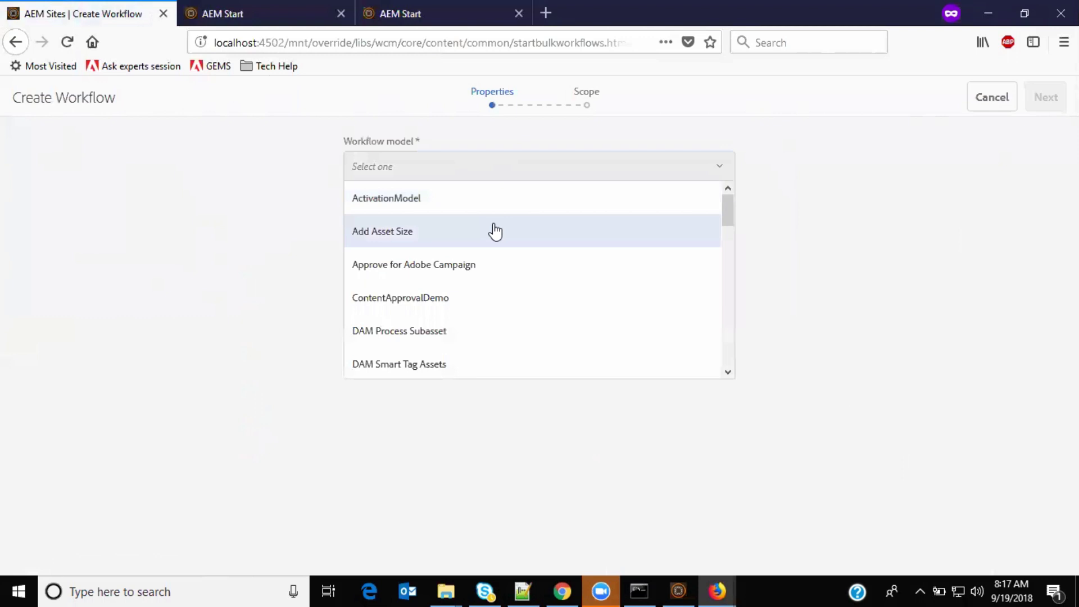
pyautogui.click(408, 304)
pyautogui.click(414, 229)
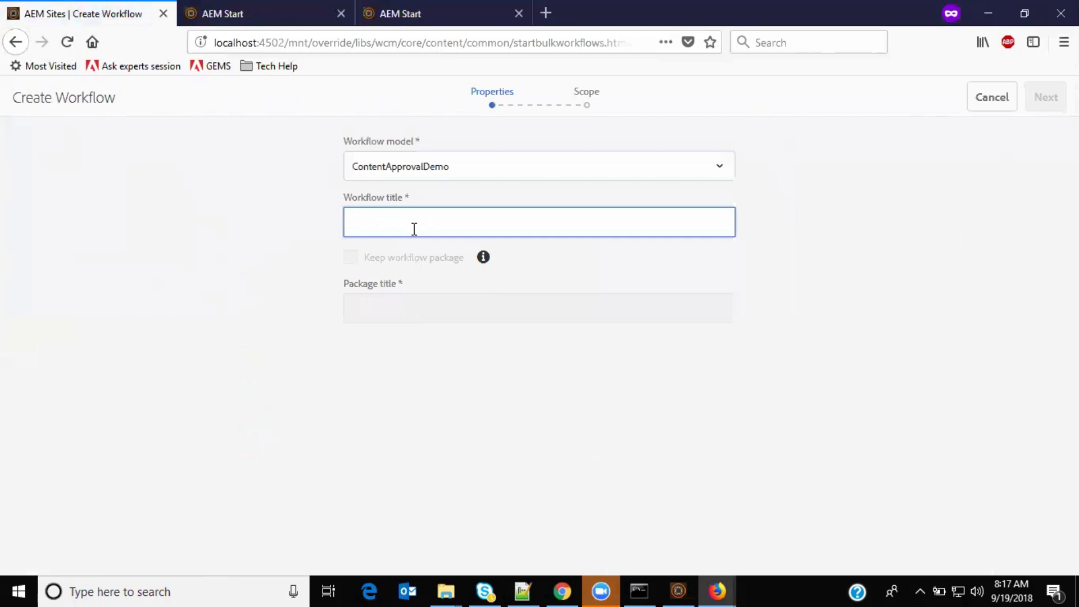
pyautogui.write('ReviewT')
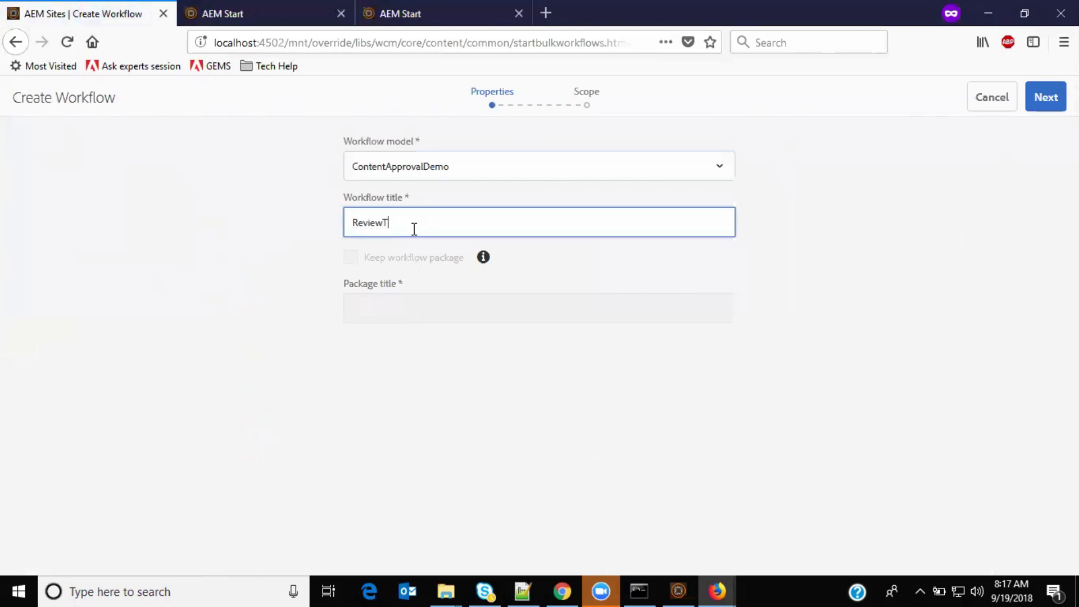
pyautogui.write('heContent')
pyautogui.click(1040, 97)
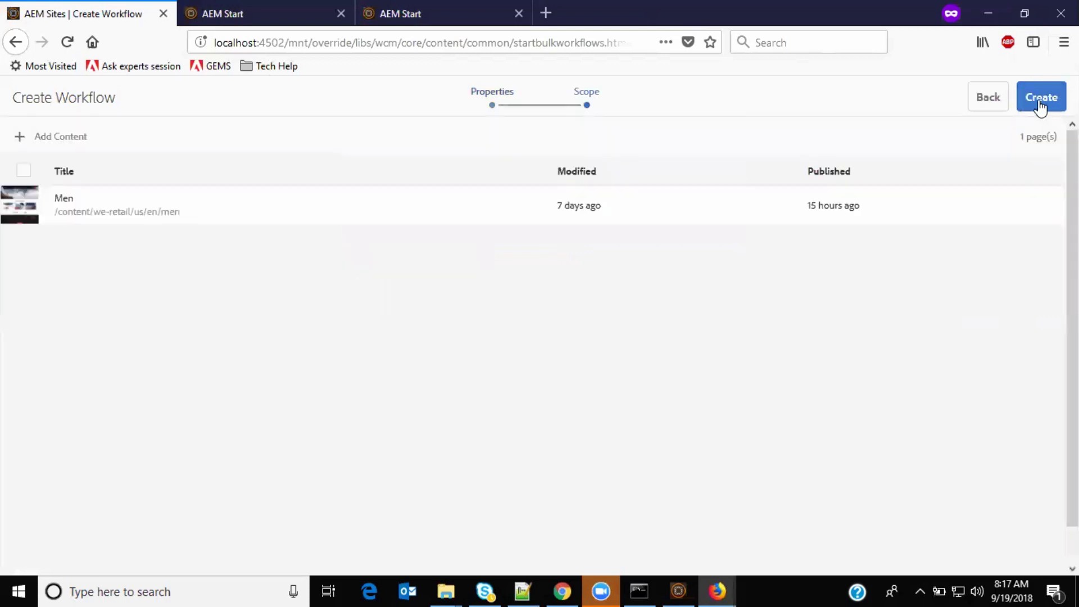
pyautogui.click(23, 206)
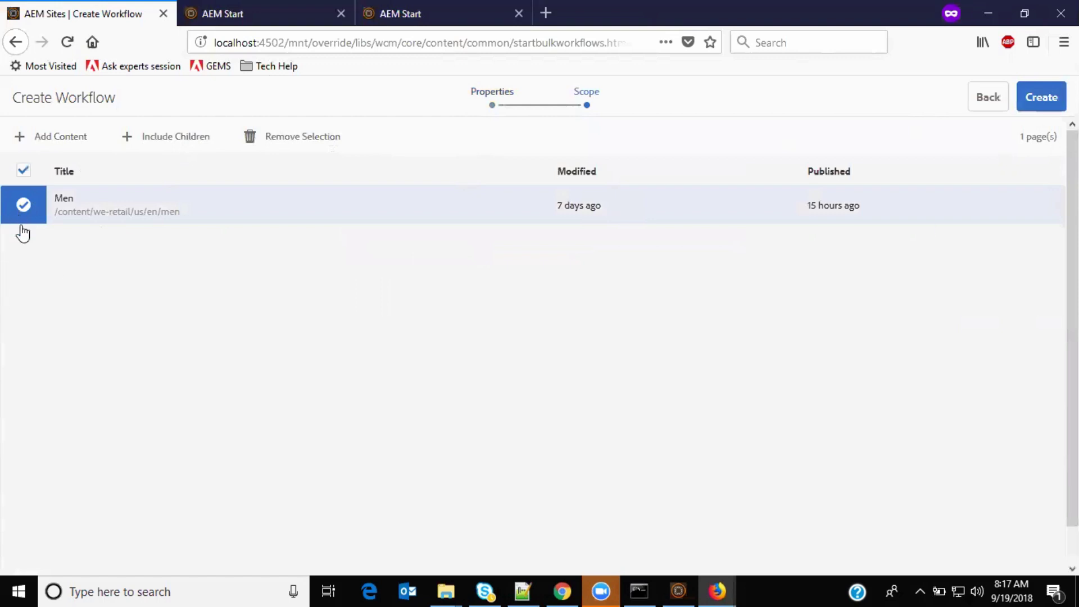
pyautogui.click(1038, 97)
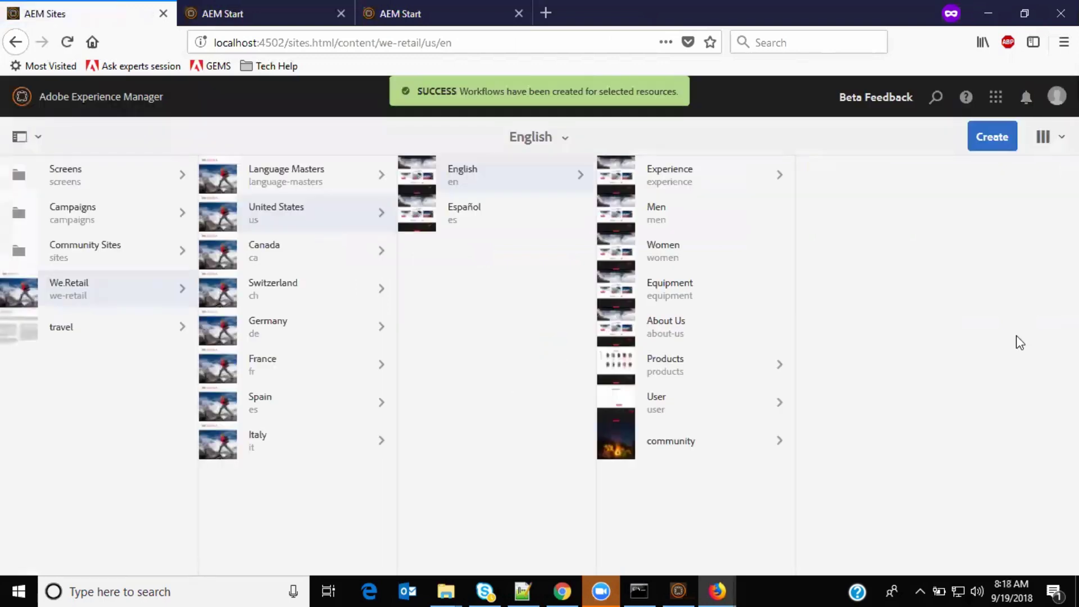
# Step: Check the Inbox via notifications in the other tab, then return to AEM Start
pyautogui.click(260, 7)
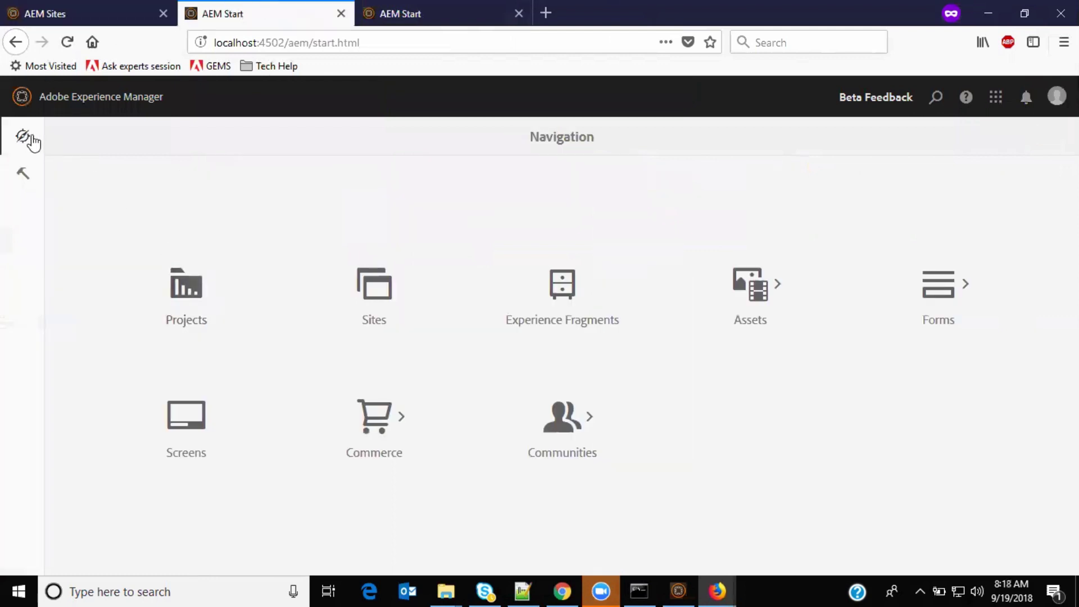
pyautogui.click(1026, 101)
pyautogui.click(986, 151)
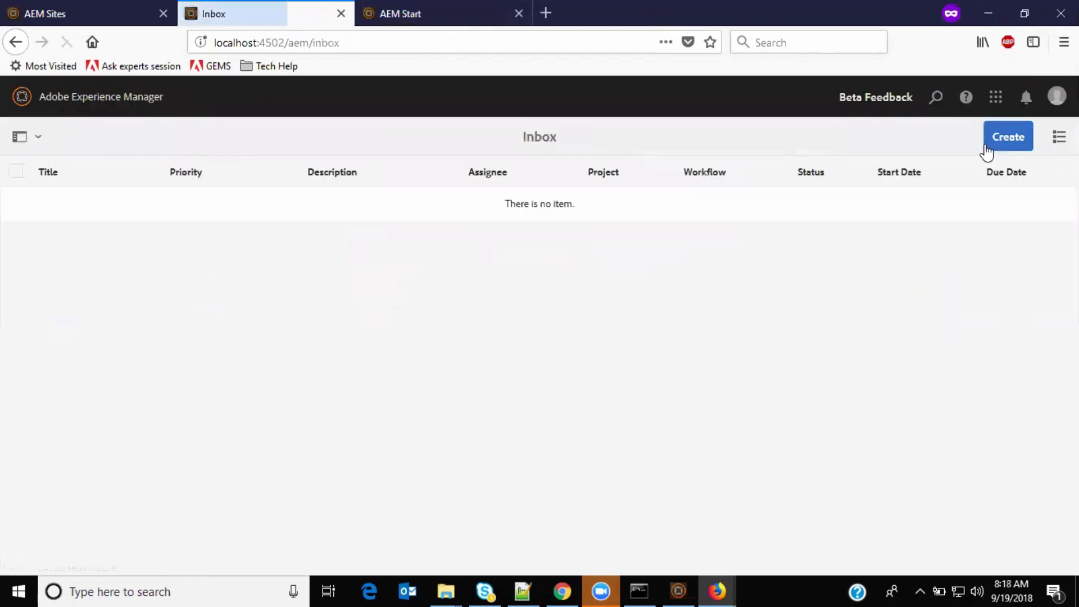
pyautogui.click(449, 3)
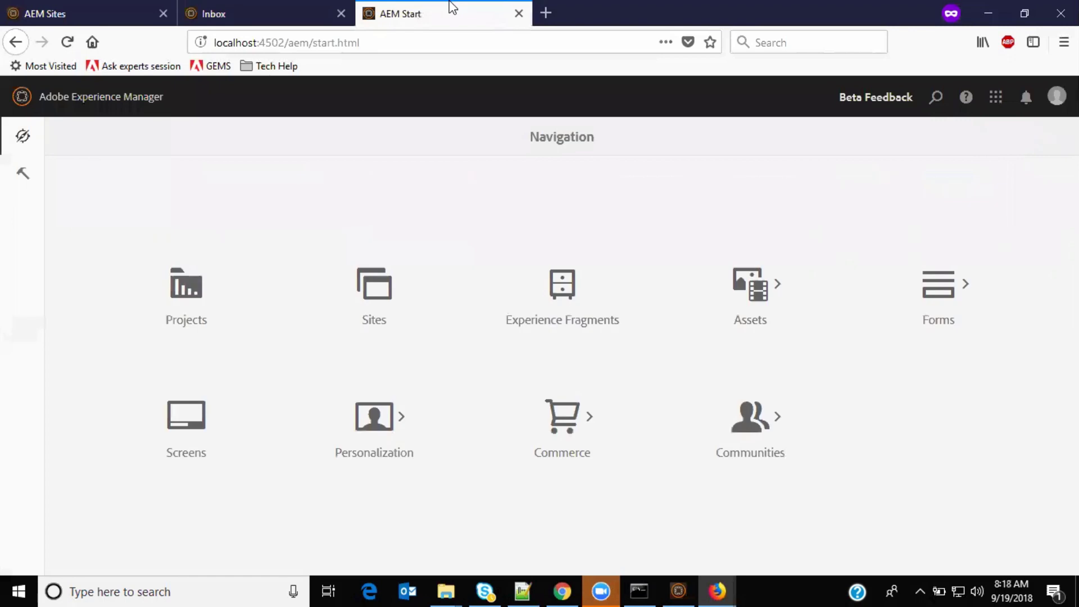
# Step: Open Tools > Workflow > Instances to see ReviewTheContent RUNNING, then open the user menu
pyautogui.click(23, 172)
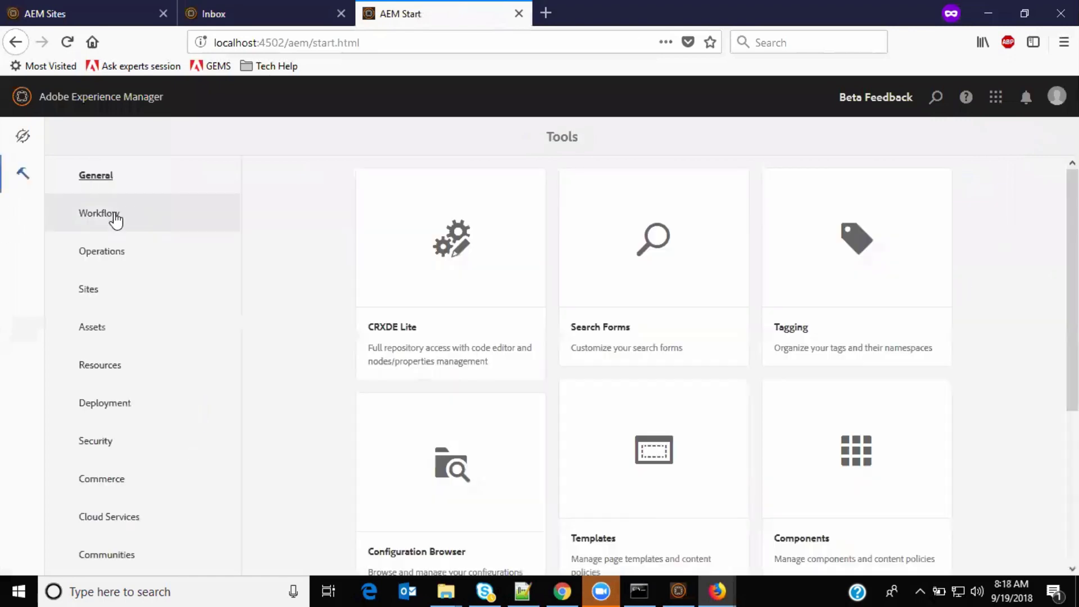
pyautogui.click(113, 216)
pyautogui.click(643, 245)
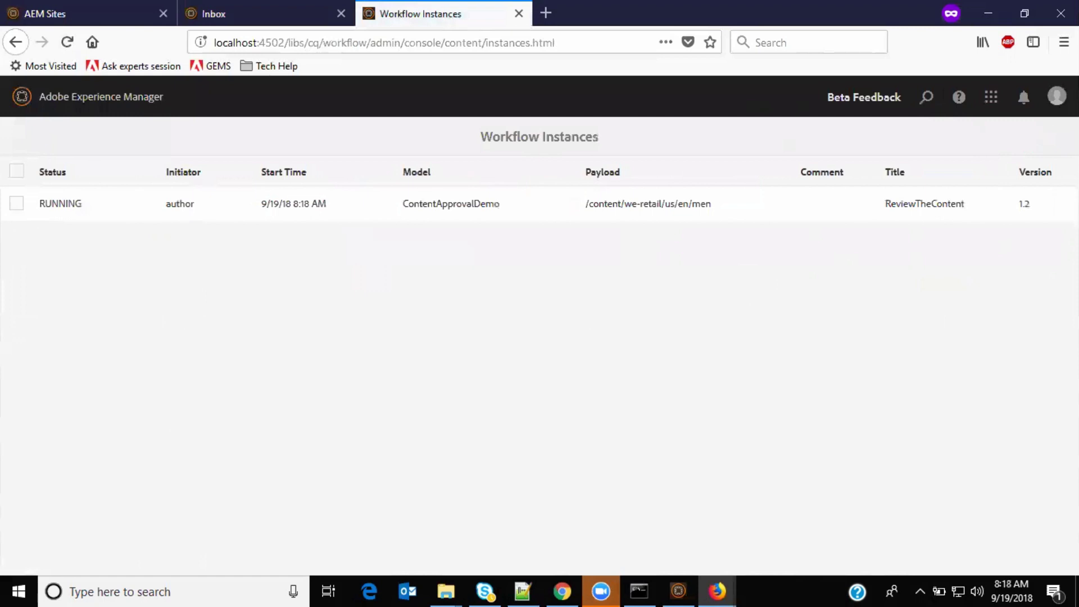
pyautogui.click(1056, 96)
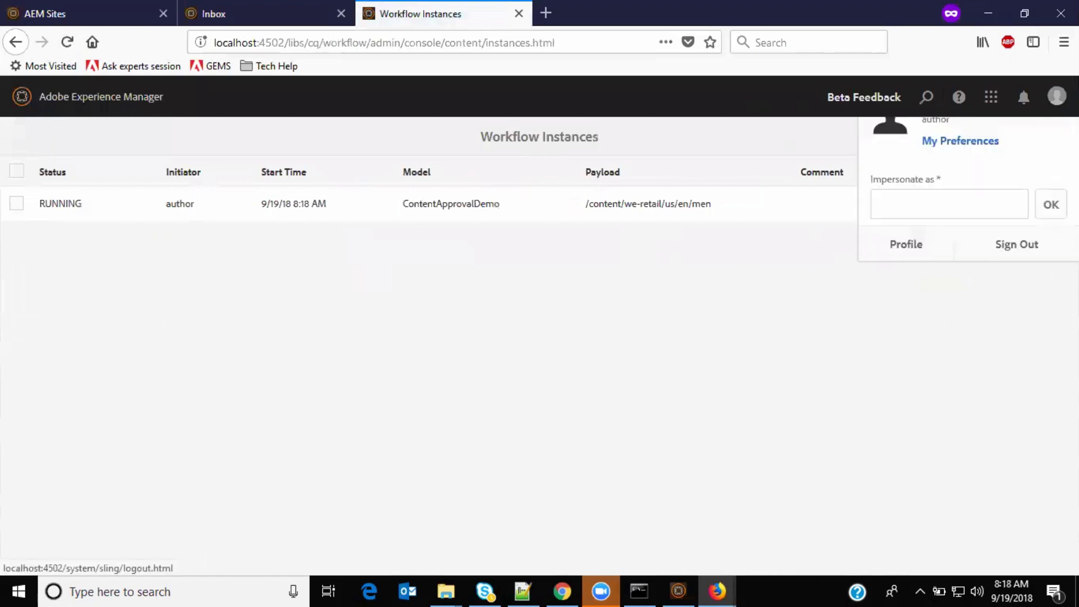
pyautogui.click(740, 354)
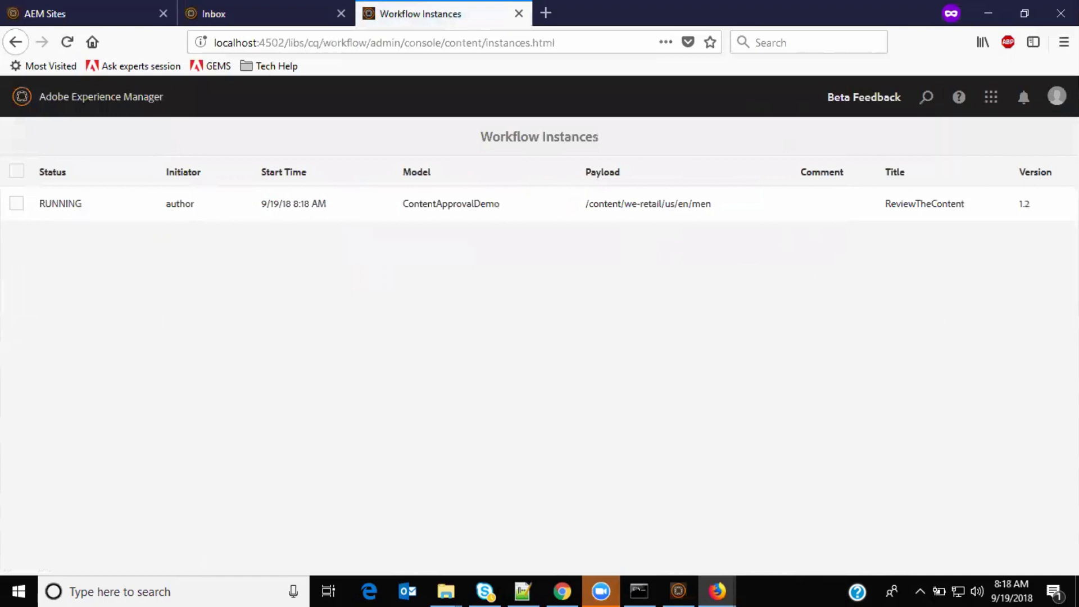
pyautogui.click(1053, 106)
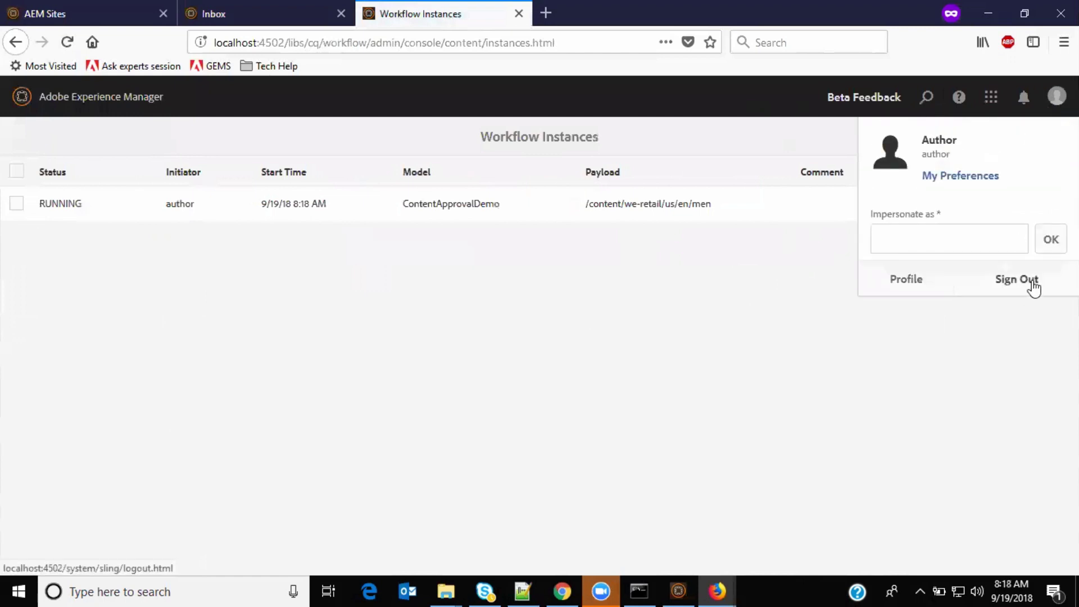
# Step: Sign out of the author account and sign in as the editor user with its password
pyautogui.click(1033, 288)
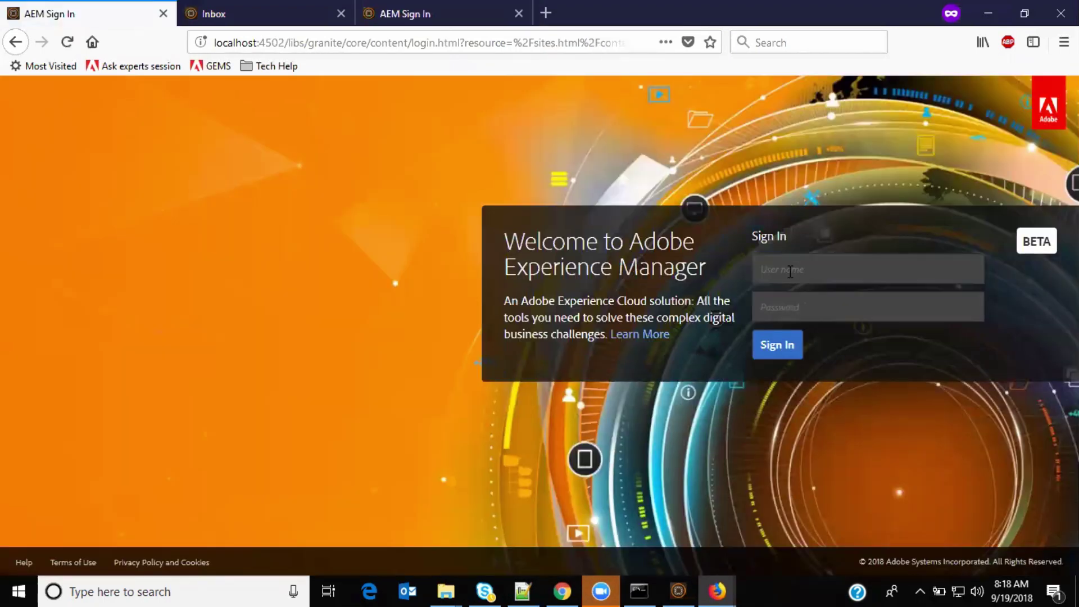
pyautogui.click(790, 270)
pyautogui.write('editor')
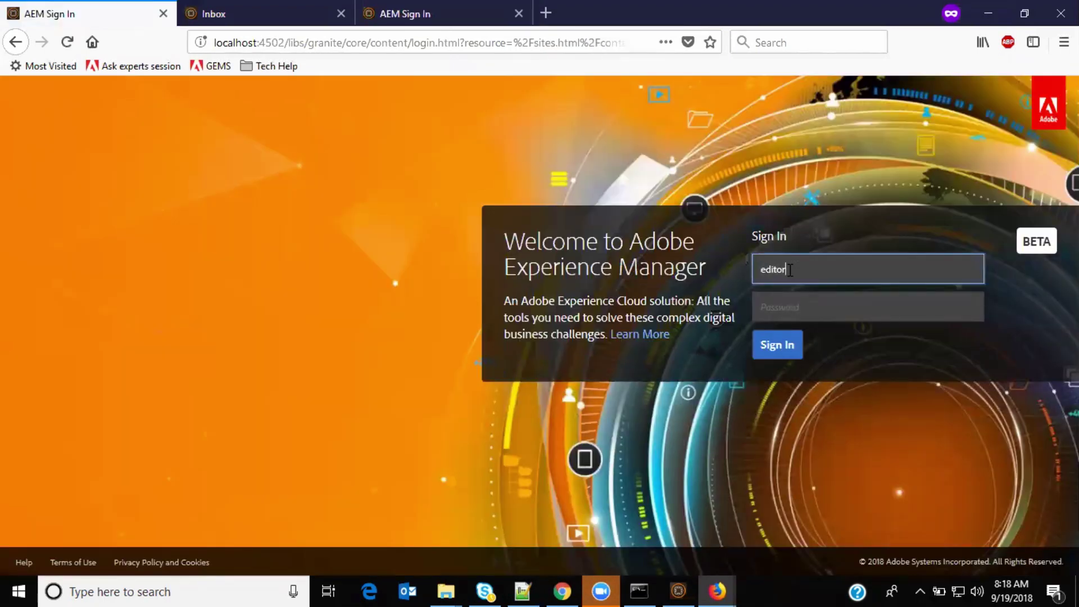
pyautogui.click(816, 311)
pyautogui.write('•••••')
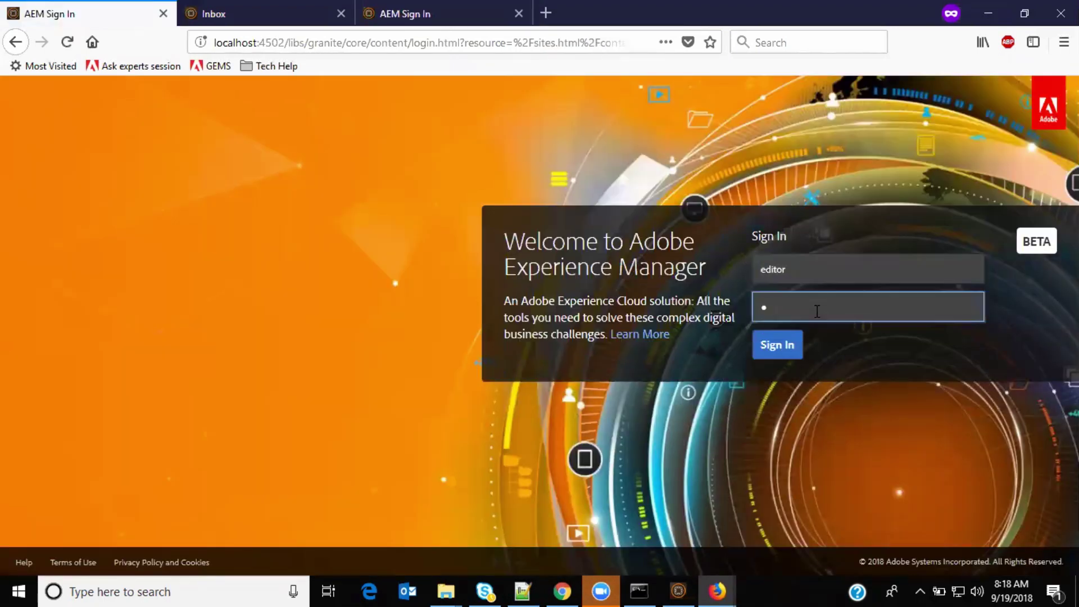
pyautogui.click(778, 352)
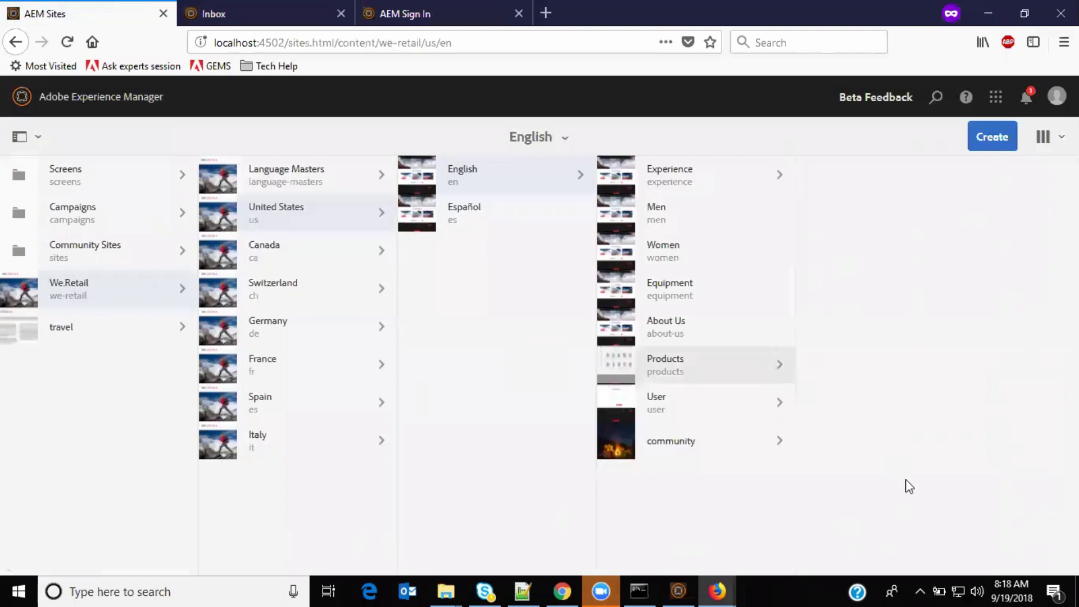
# Step: Reload the Inbox and select the Validate Content task
pyautogui.click(214, 12)
pyautogui.click(68, 43)
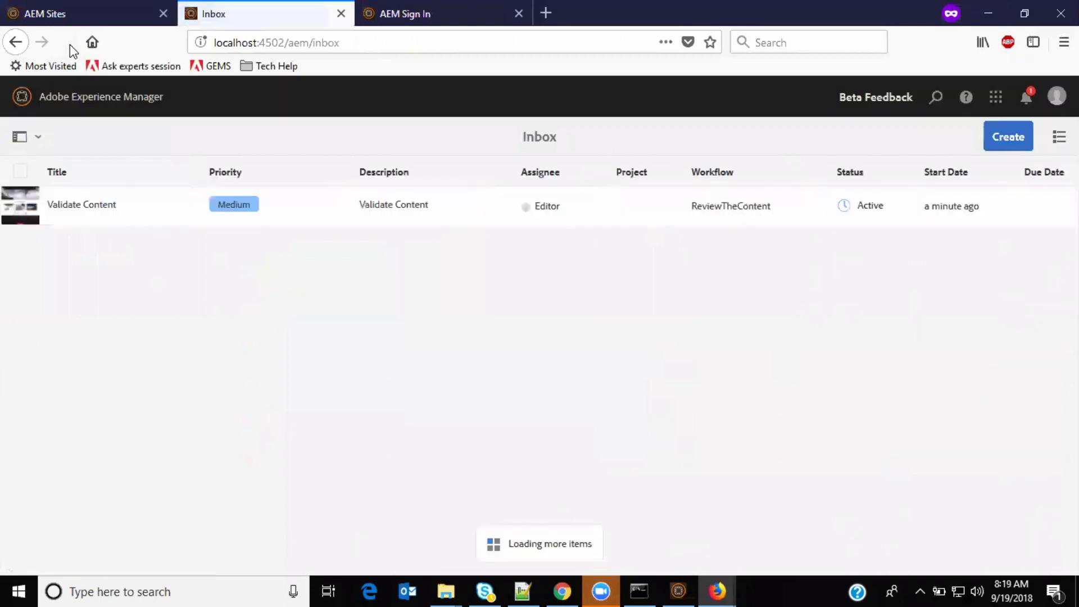
pyautogui.click(21, 212)
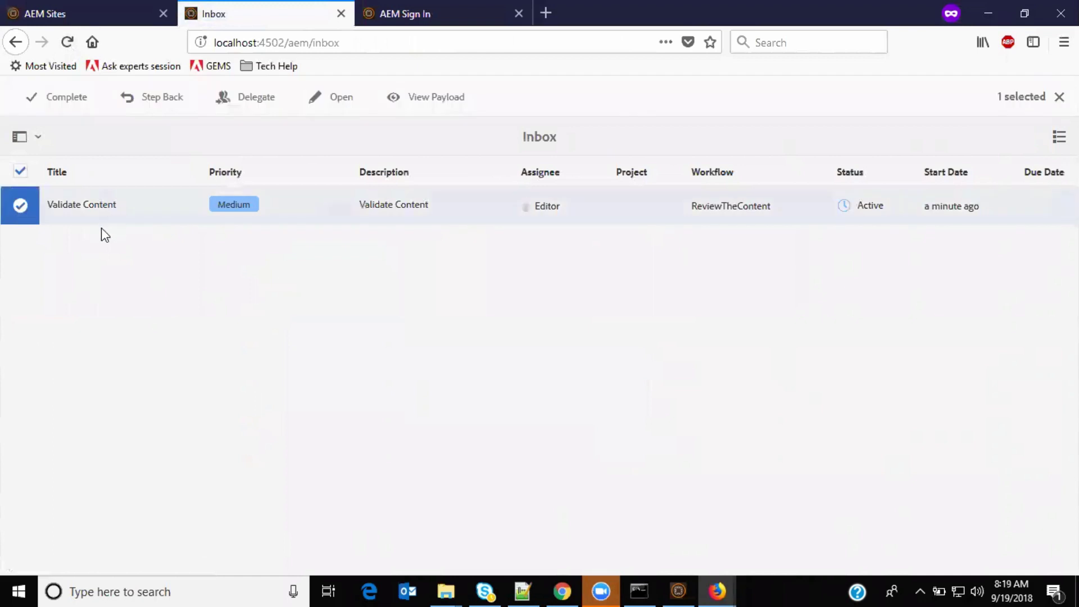
# Step: Check Tools > Workflow > Instances in AEM Start, then return to the Inbox tab
pyautogui.click(456, 7)
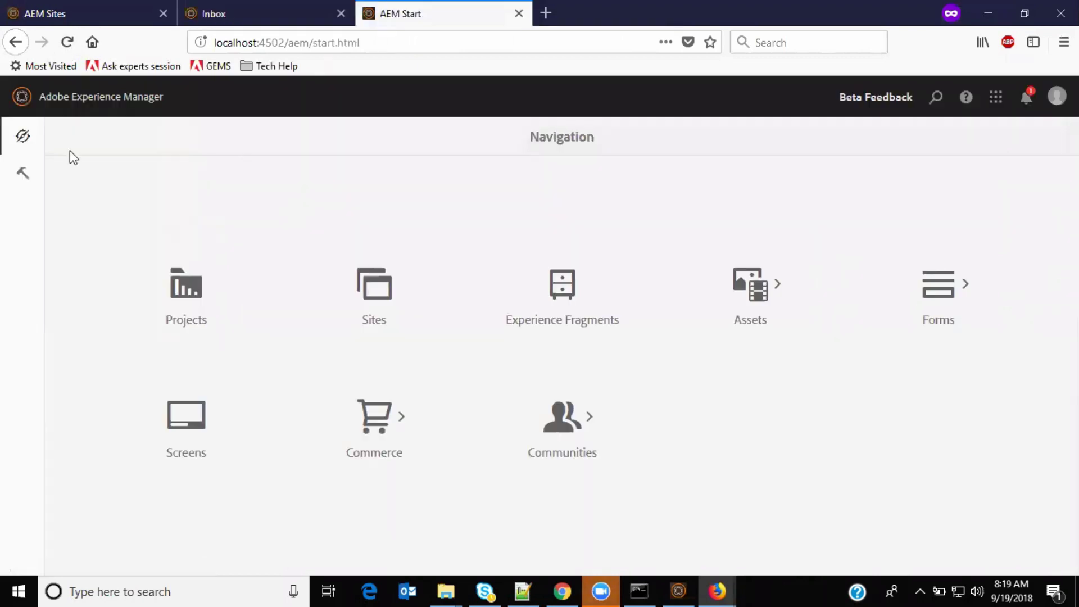
pyautogui.click(23, 173)
pyautogui.click(157, 217)
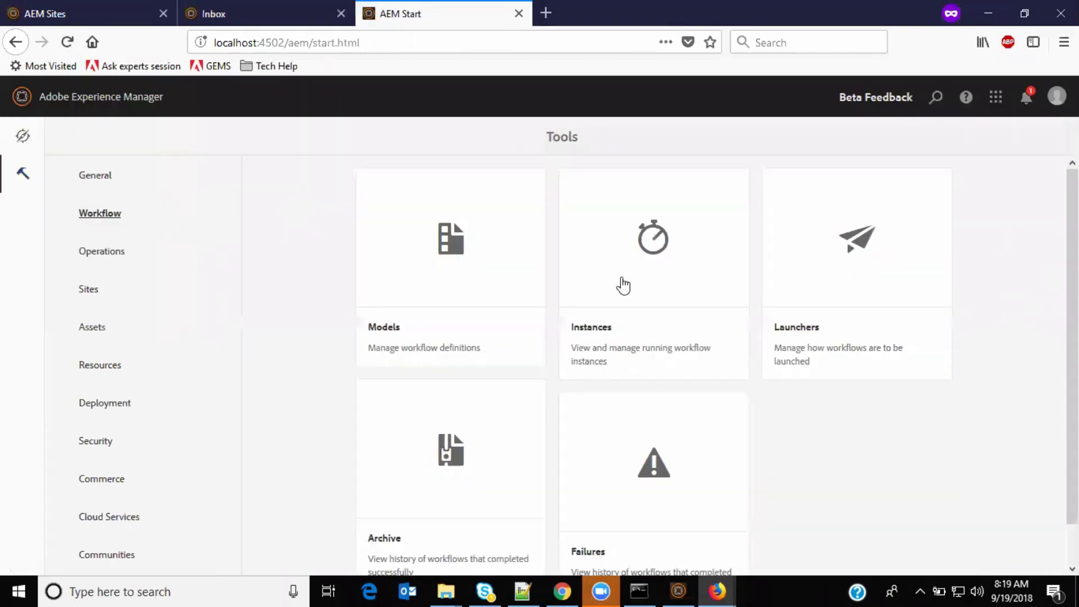
pyautogui.click(634, 273)
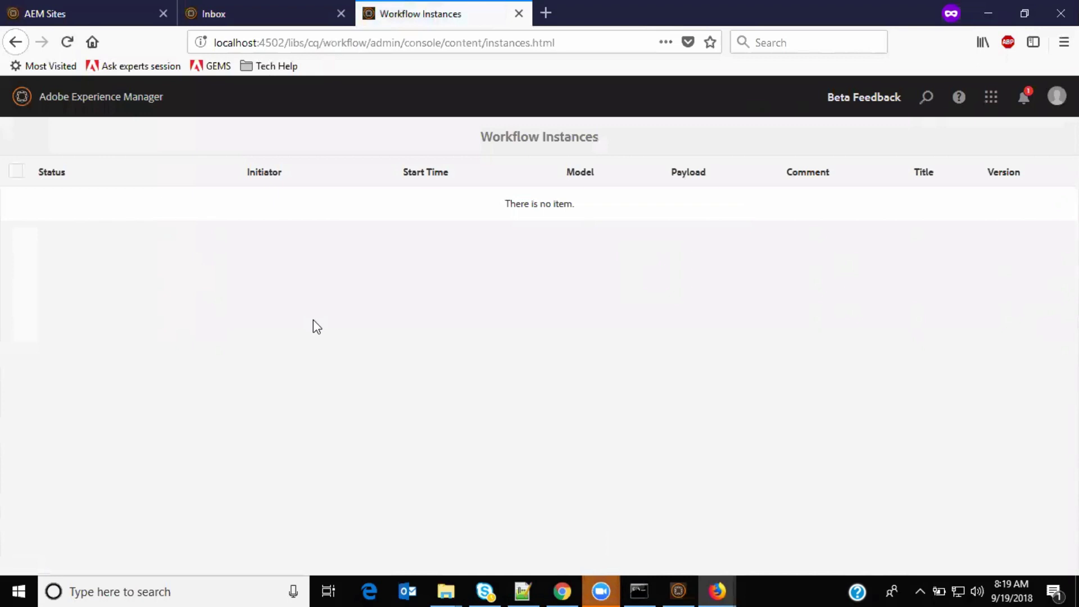
pyautogui.click(256, 8)
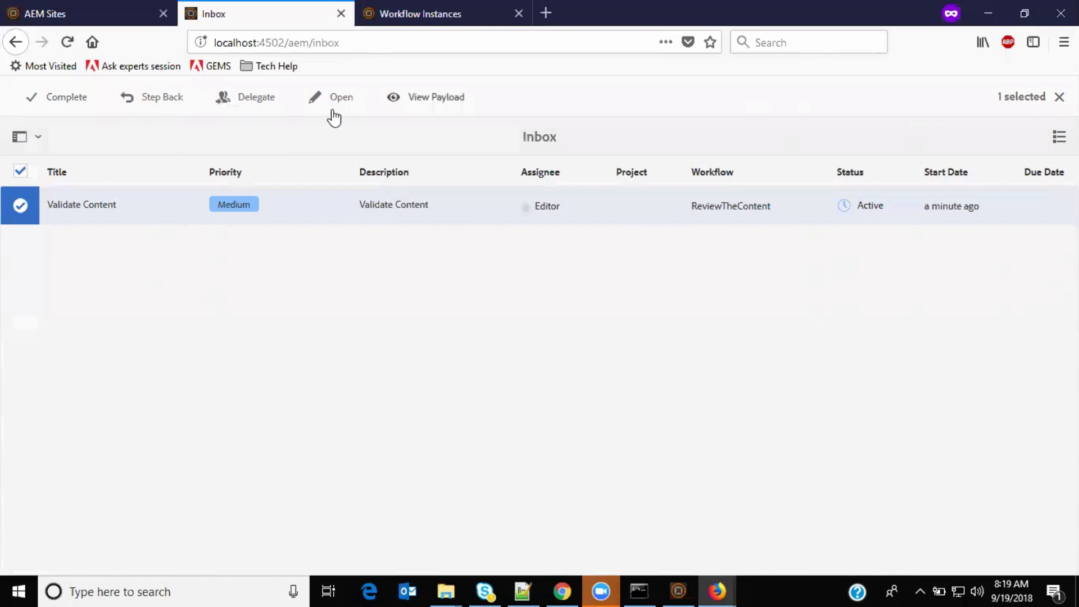
pyautogui.click(58, 98)
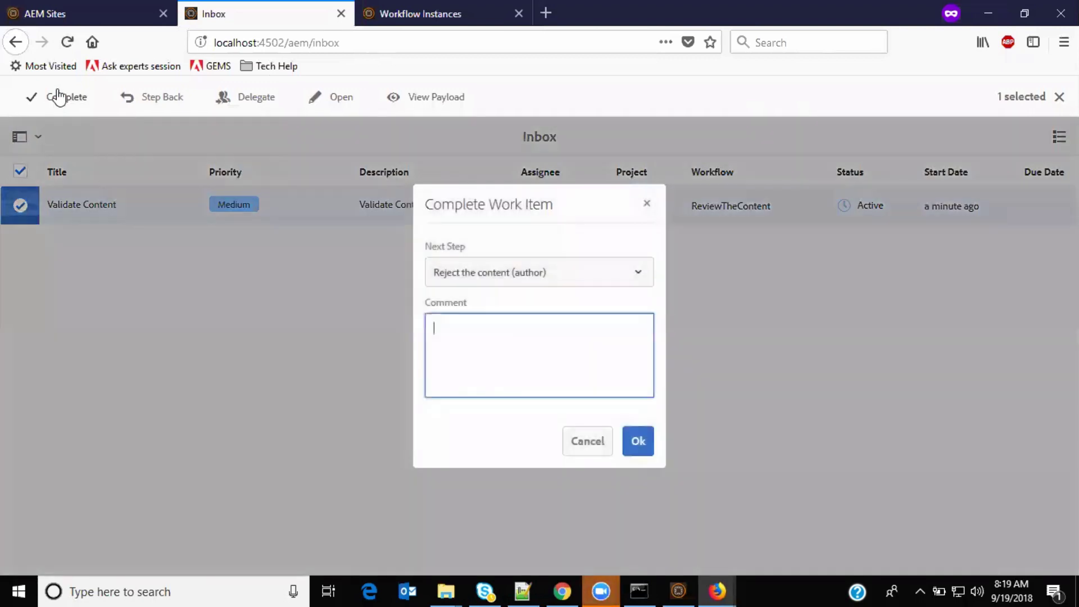
pyautogui.click(553, 277)
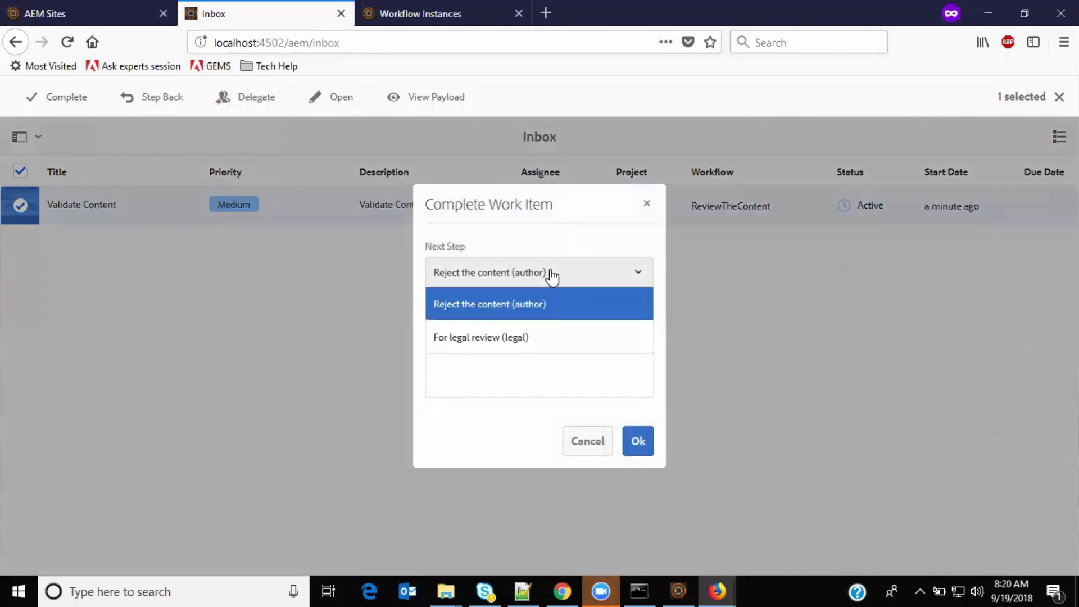
pyautogui.click(498, 340)
pyautogui.click(498, 337)
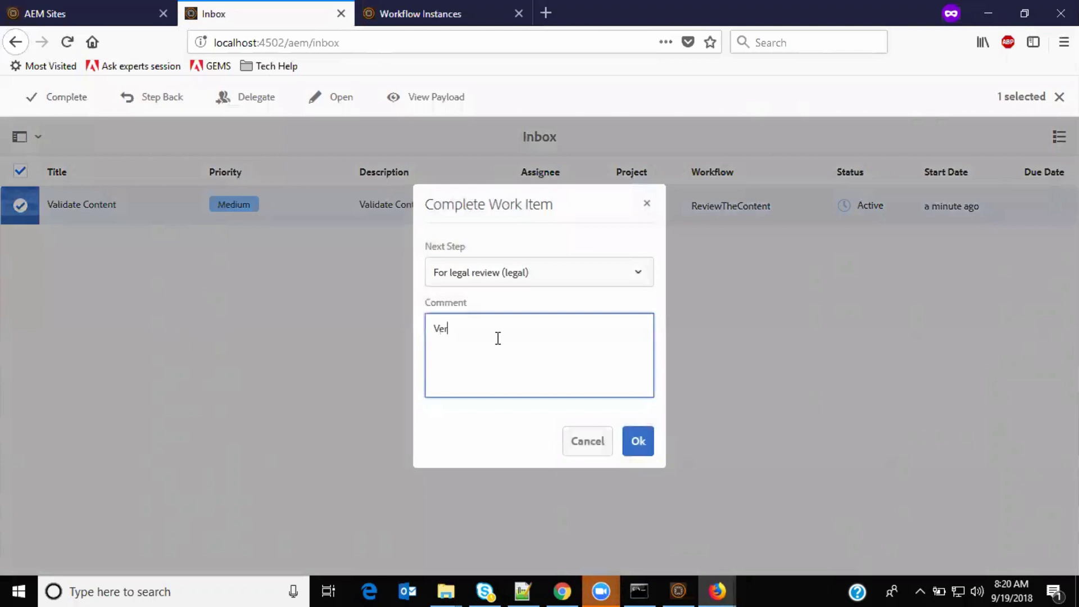
pyautogui.write('Verified the content. Good to go for legal review')
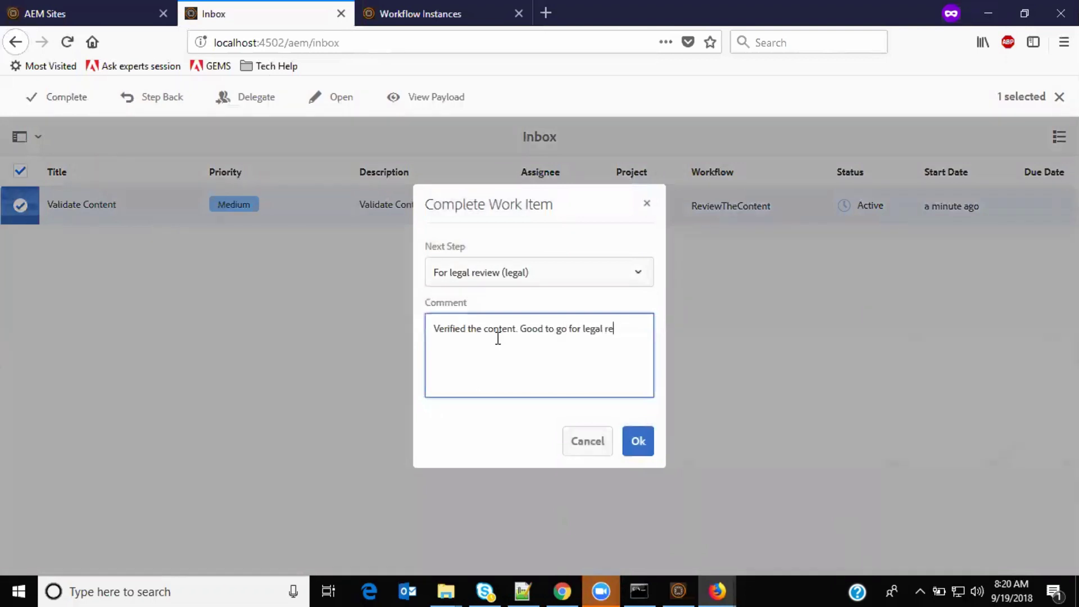
pyautogui.click(641, 445)
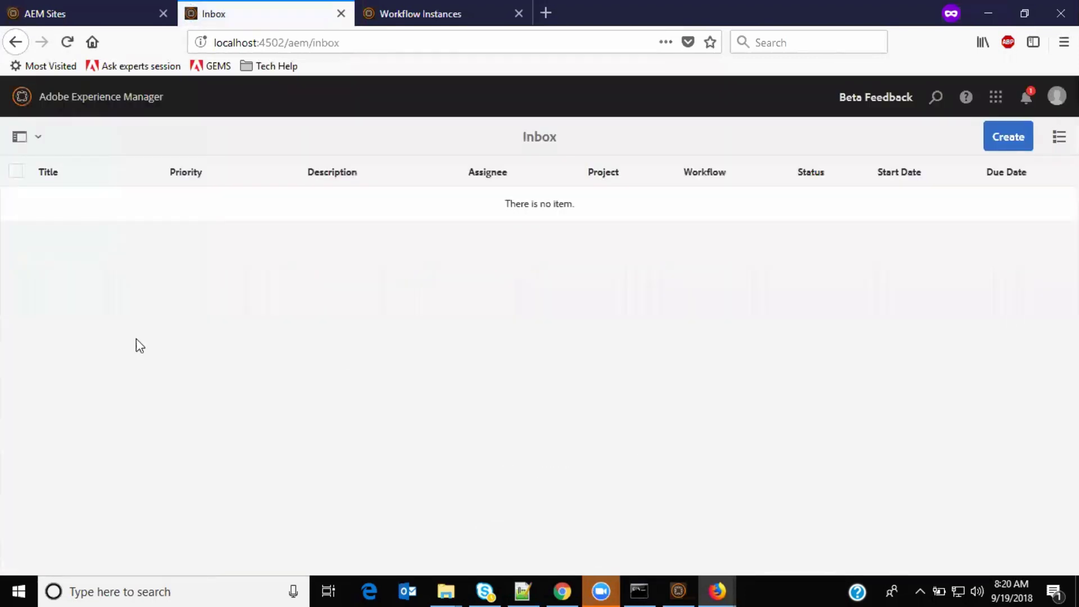
# Step: Refresh the Inbox, then sign out and sign in as the legal user
pyautogui.click(68, 48)
pyautogui.click(66, 11)
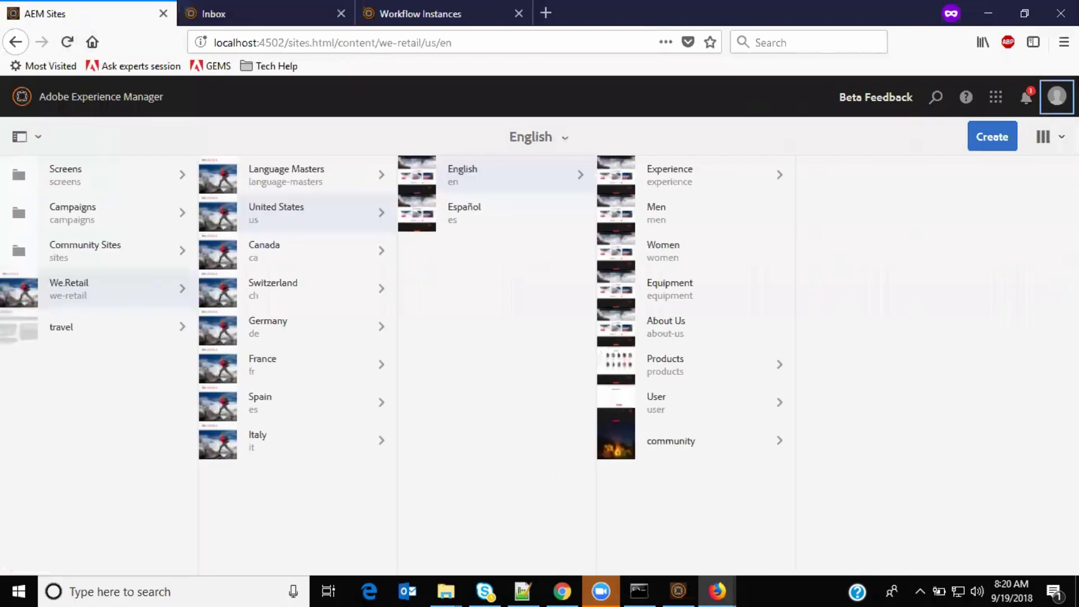
pyautogui.click(1056, 96)
pyautogui.click(1020, 281)
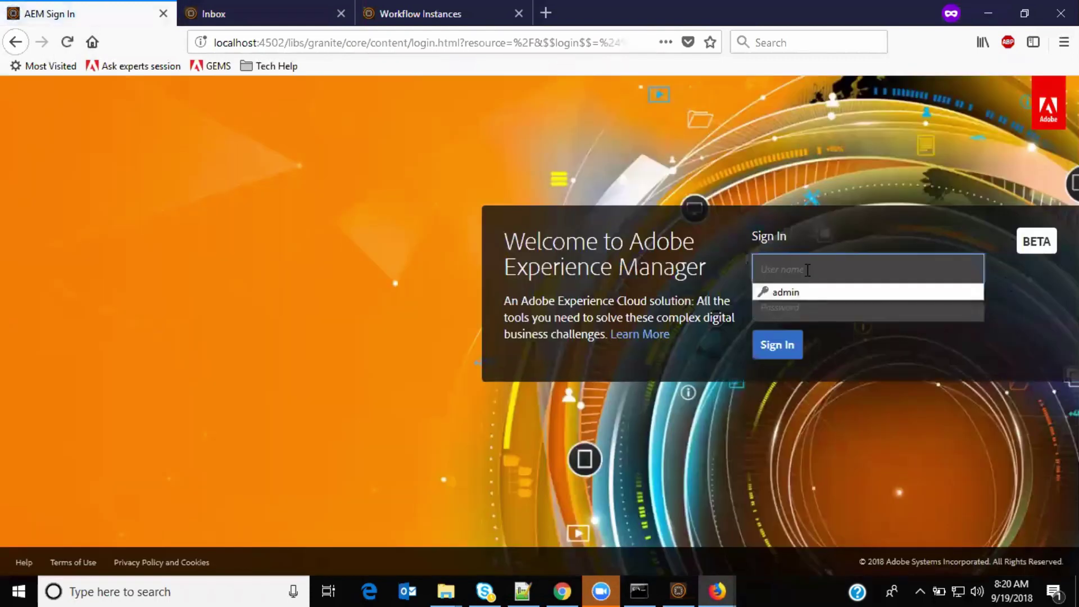
pyautogui.write('legal')
pyautogui.press('Tab')
pyautogui.write('legal')
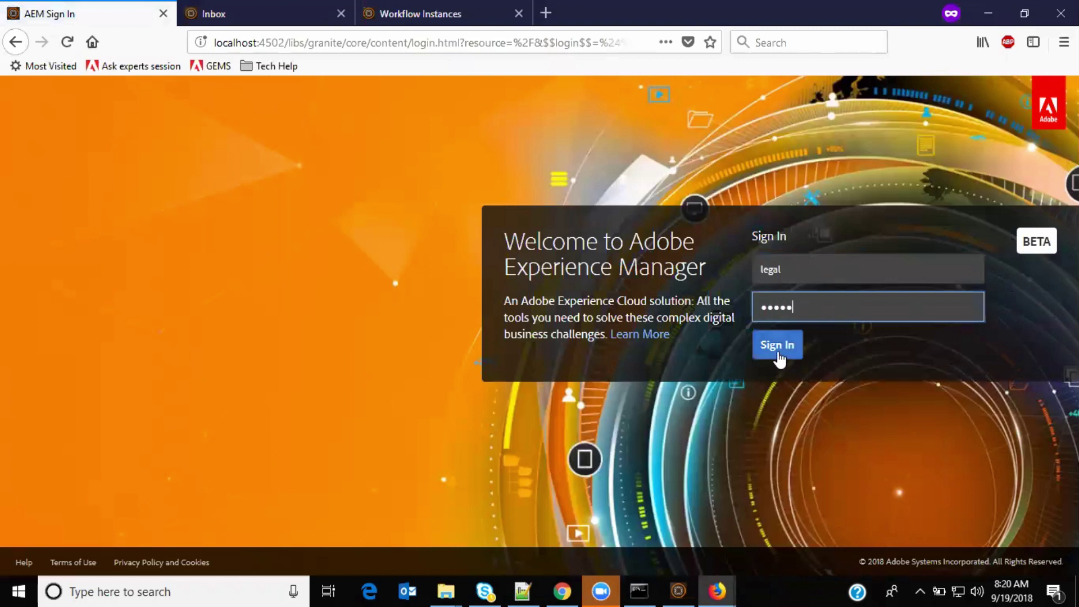
pyautogui.click(781, 355)
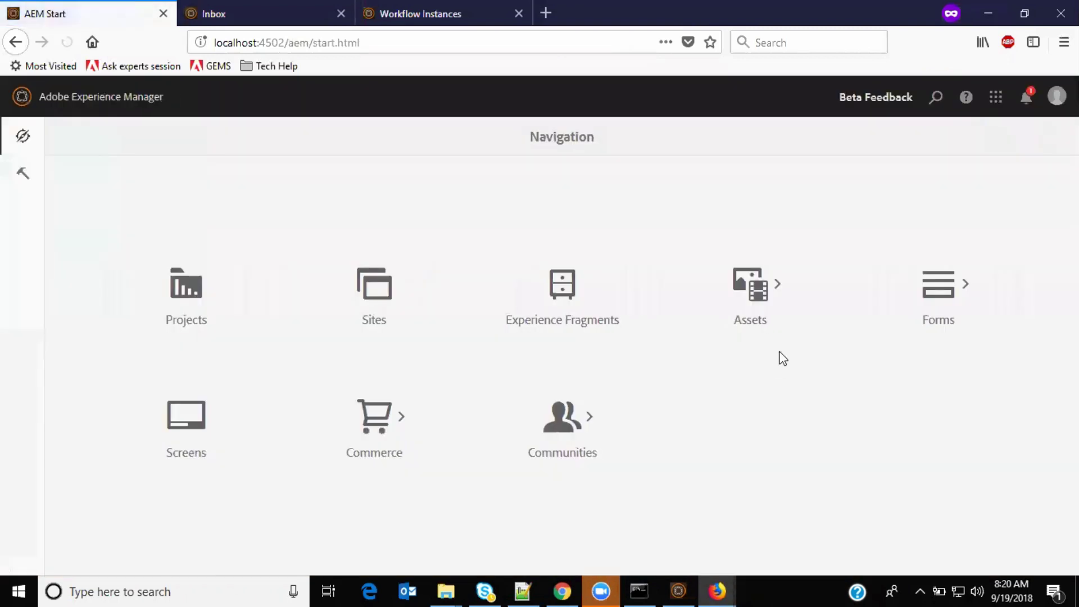
# Step: Reload both the Inbox and Workflow Instances lists, then return to the Inbox
pyautogui.click(264, 13)
pyautogui.click(67, 41)
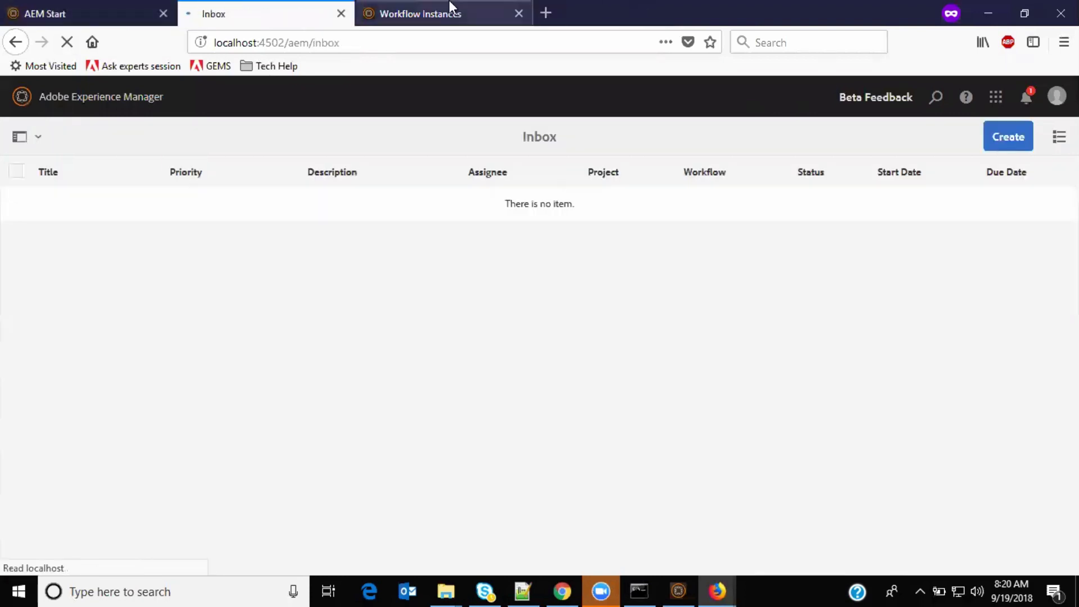
pyautogui.click(447, 7)
pyautogui.click(67, 44)
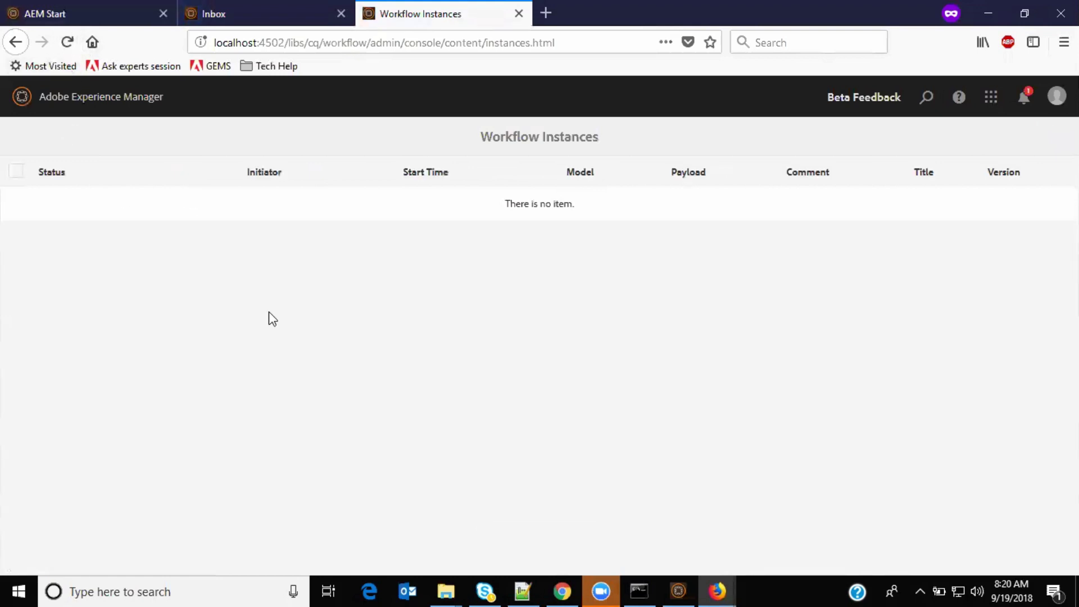
pyautogui.click(344, 6)
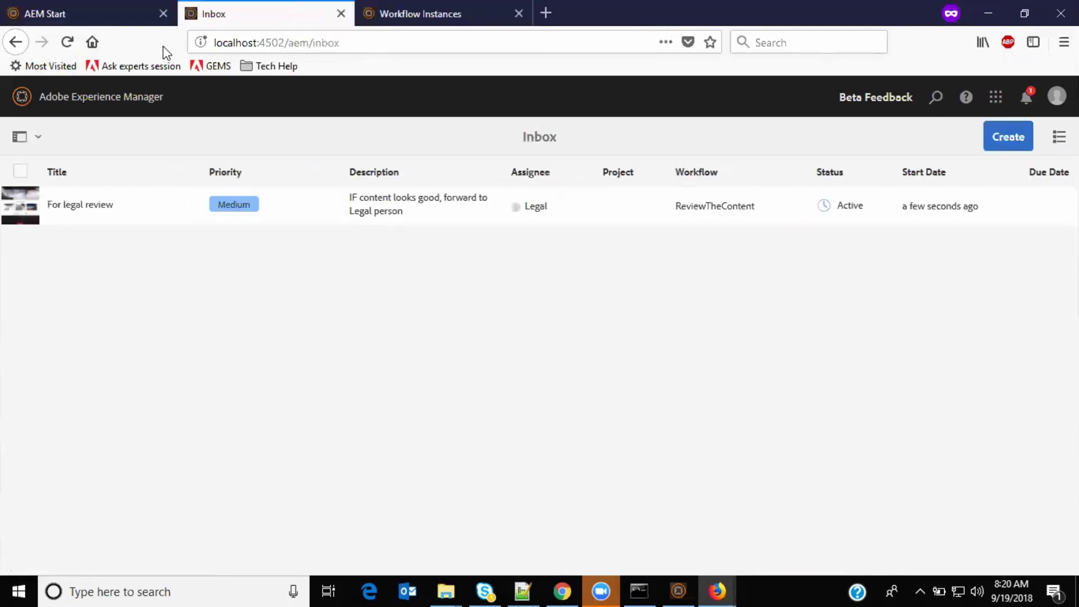
# Step: Complete the For legal review task, routed to Publish as requested, commenting 'Good with legal review. Please publish'
pyautogui.click(22, 213)
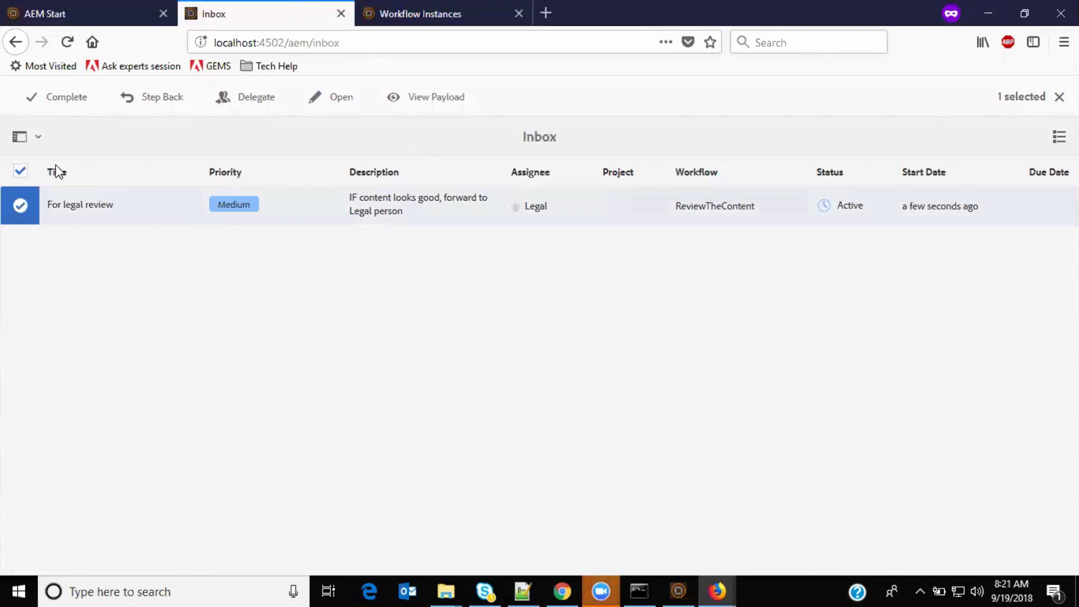
pyautogui.click(65, 97)
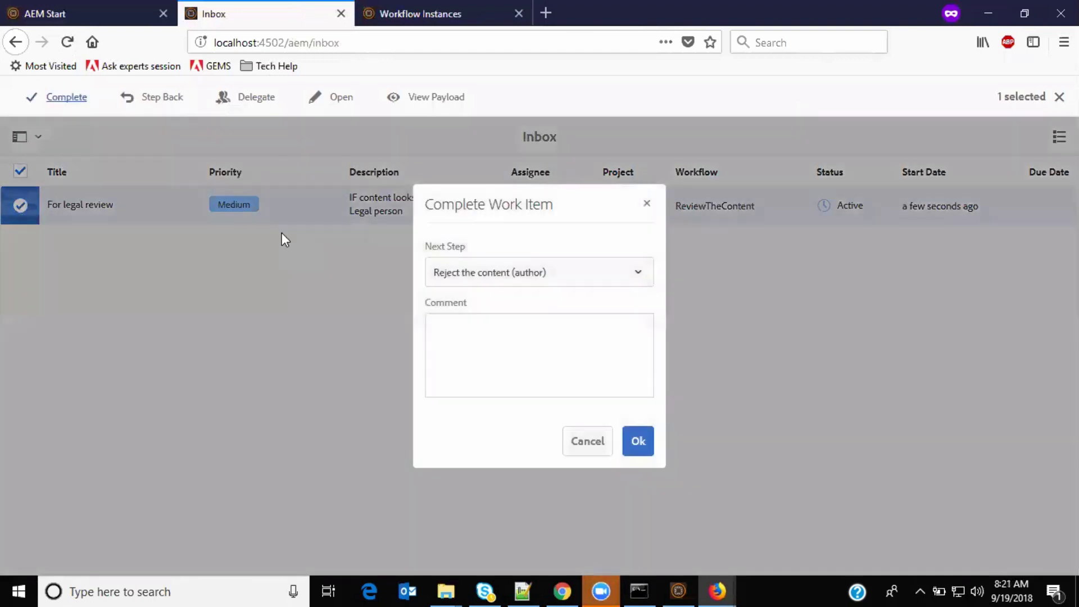
pyautogui.click(568, 278)
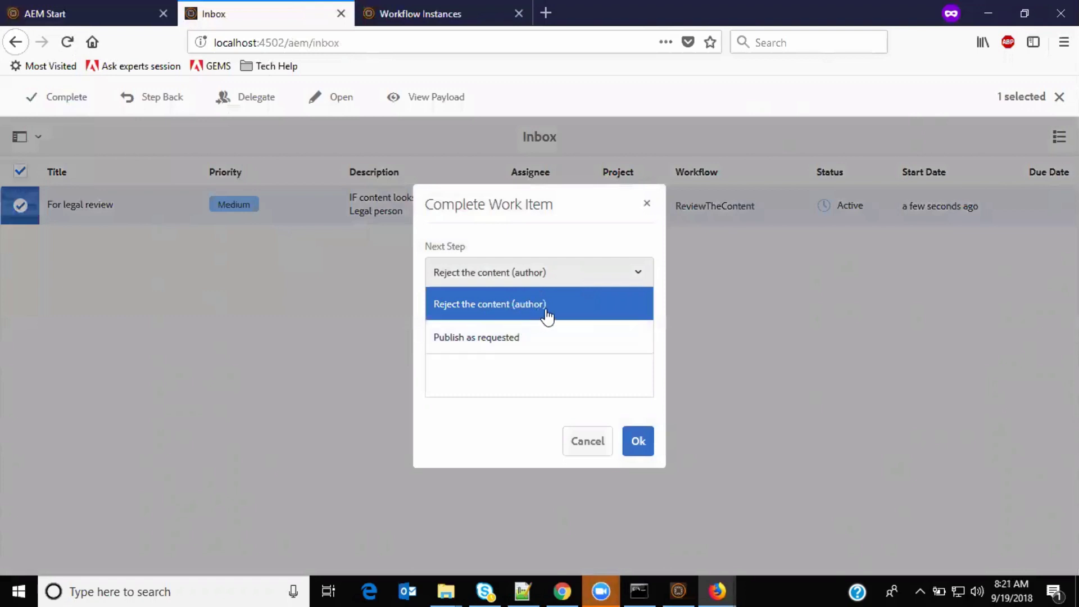
pyautogui.click(515, 340)
pyautogui.click(516, 336)
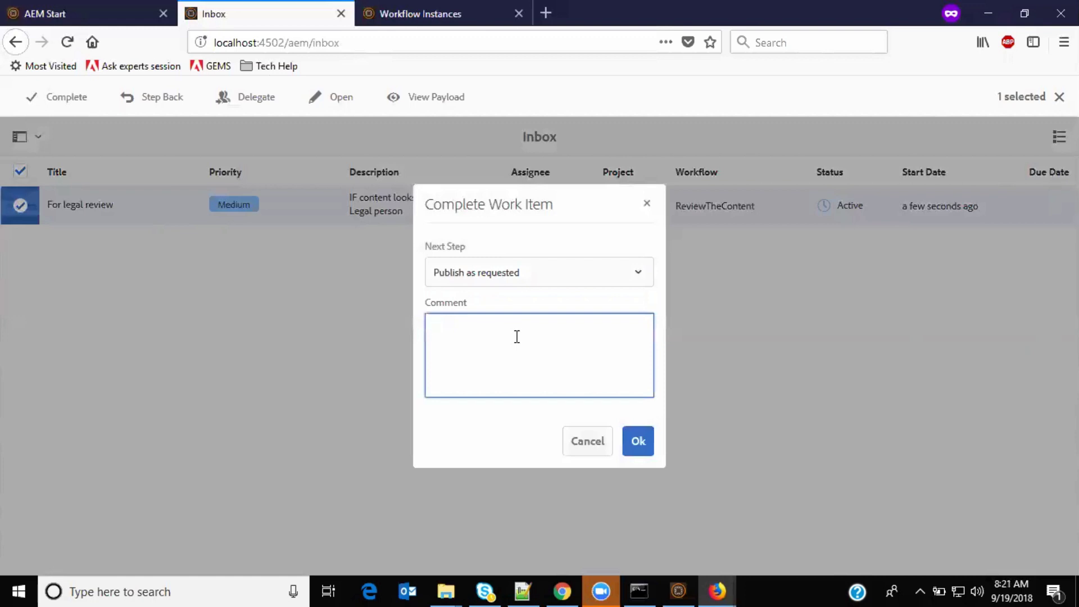
pyautogui.write('Good with legal review. Please publish')
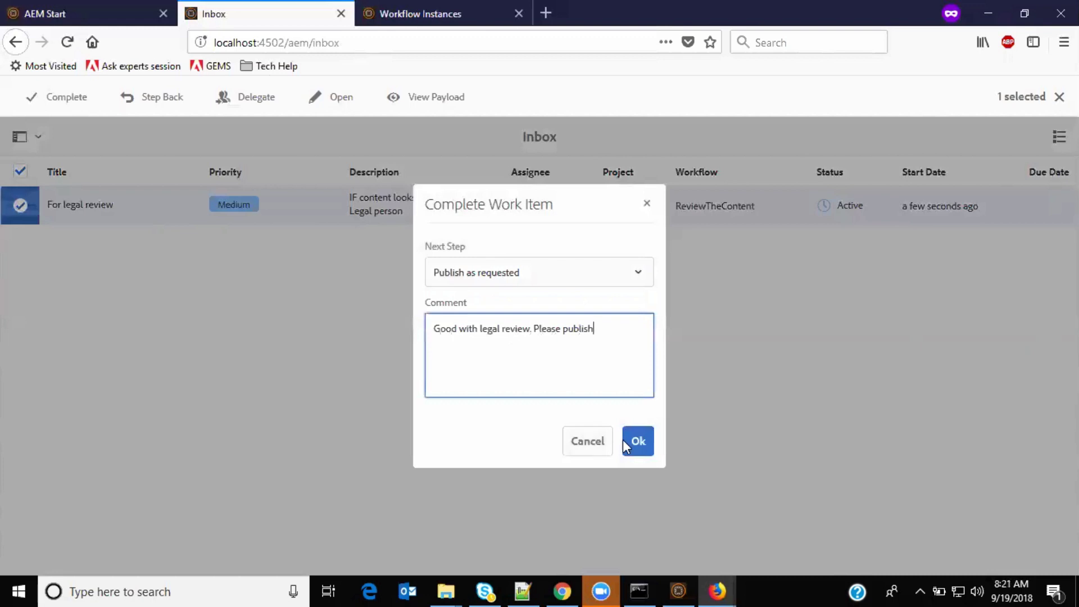
pyautogui.click(636, 447)
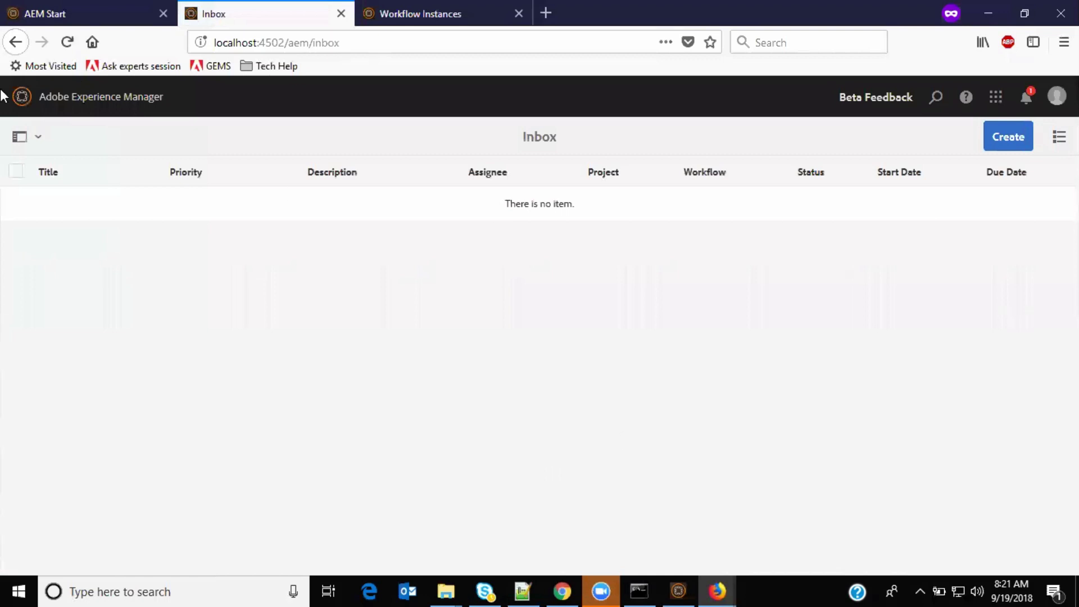
# Step: Refresh the Inbox and check the workflow instances list before returning to the start page
pyautogui.click(67, 42)
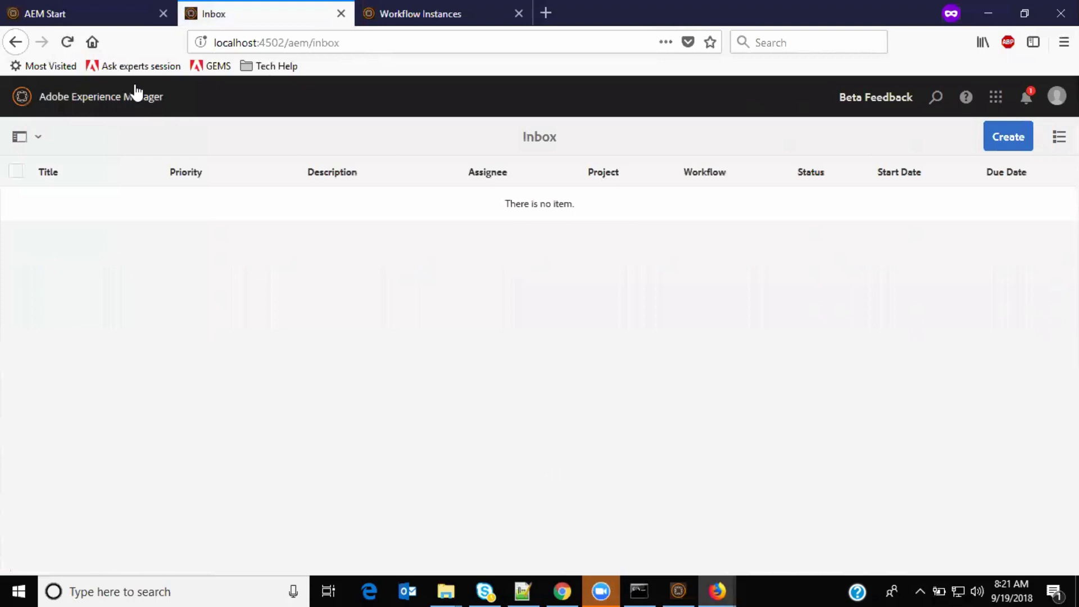
pyautogui.hotkey('ctrl', 'Tab')
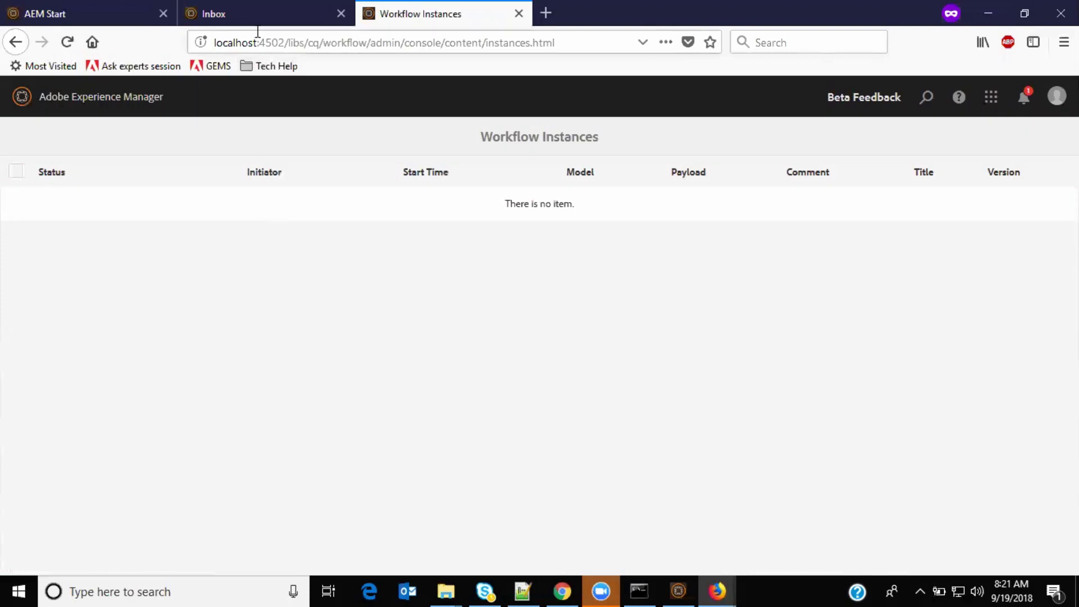
pyautogui.click(287, 15)
pyautogui.click(462, 7)
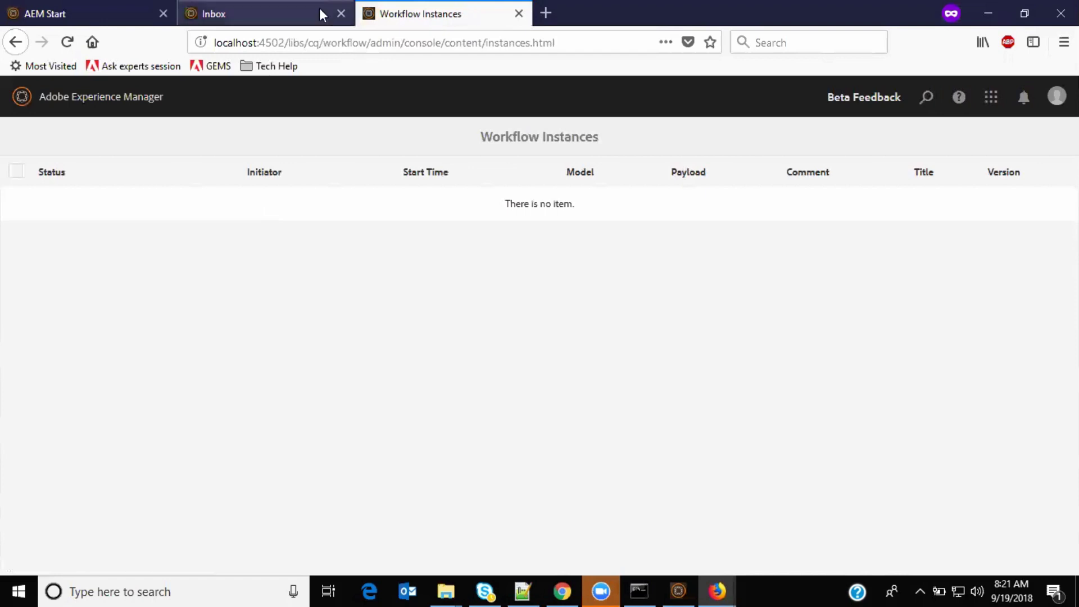
pyautogui.click(64, 11)
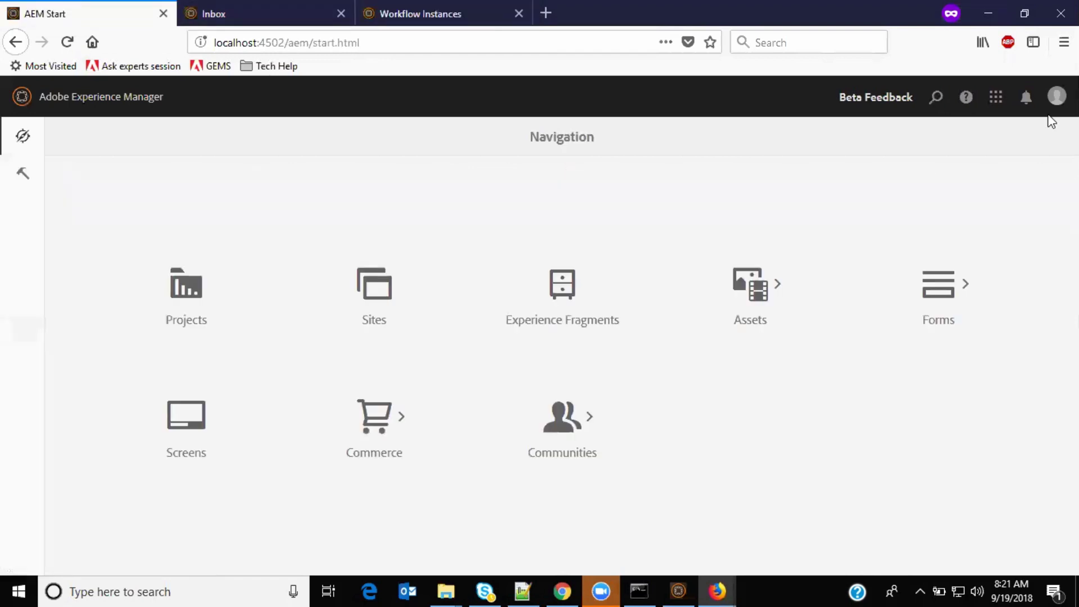
# Step: Sign out of the legal account and sign back in as the administrator
pyautogui.click(1056, 96)
pyautogui.click(1016, 281)
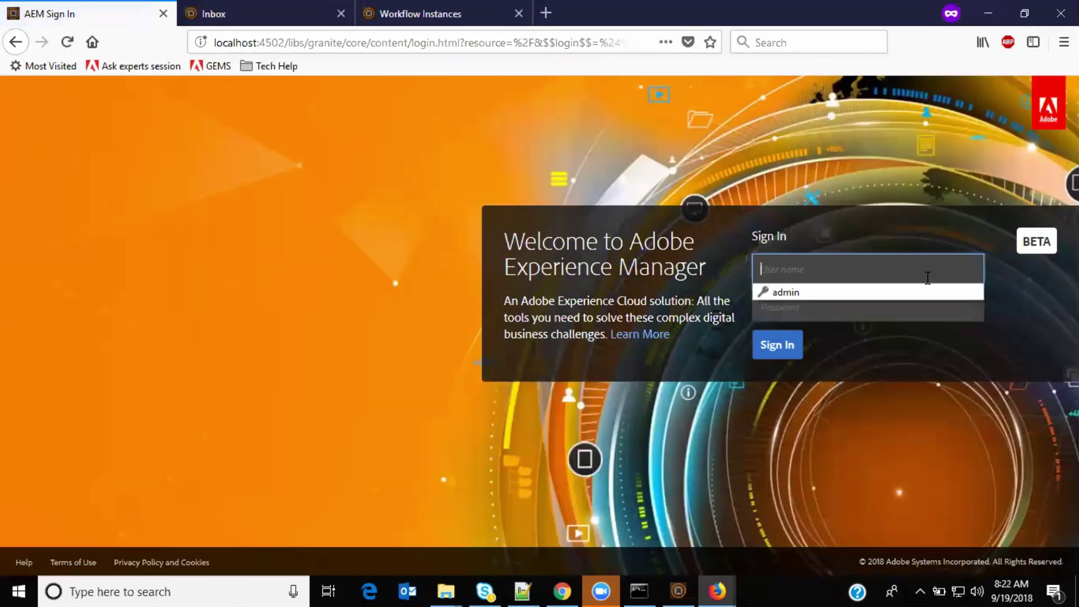
pyautogui.click(861, 292)
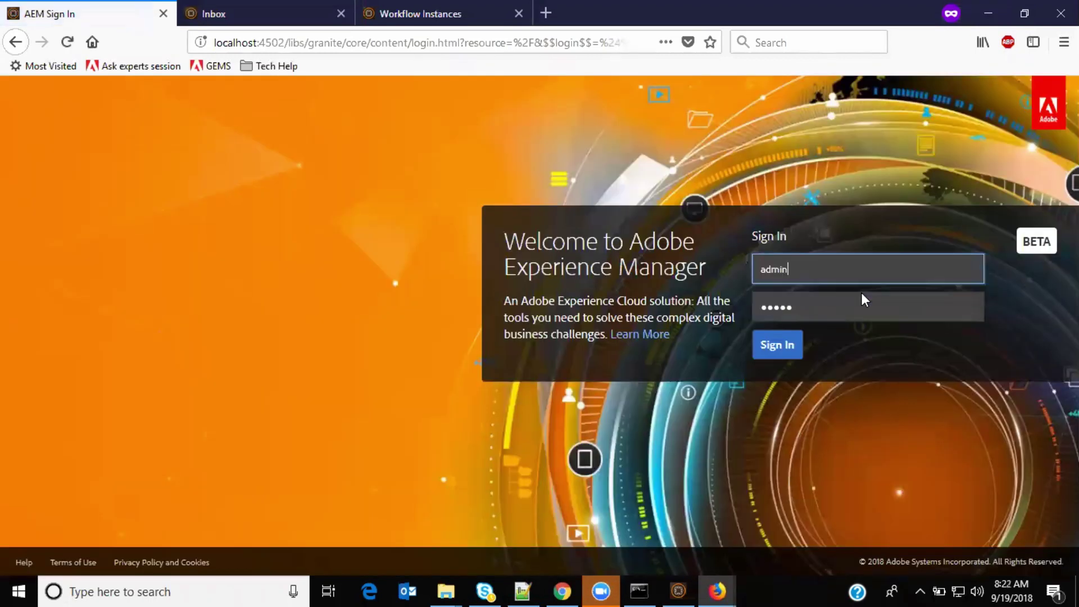
pyautogui.click(784, 347)
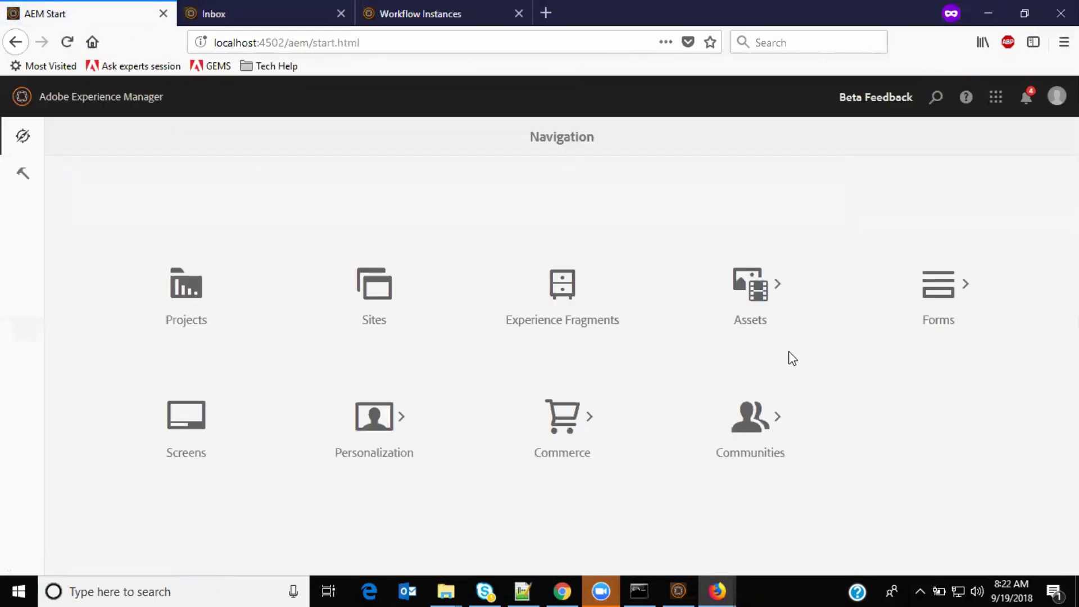
# Step: Refresh the administrator's Inbox and workflow instances list to confirm nothing is still running
pyautogui.click(293, 8)
pyautogui.click(69, 43)
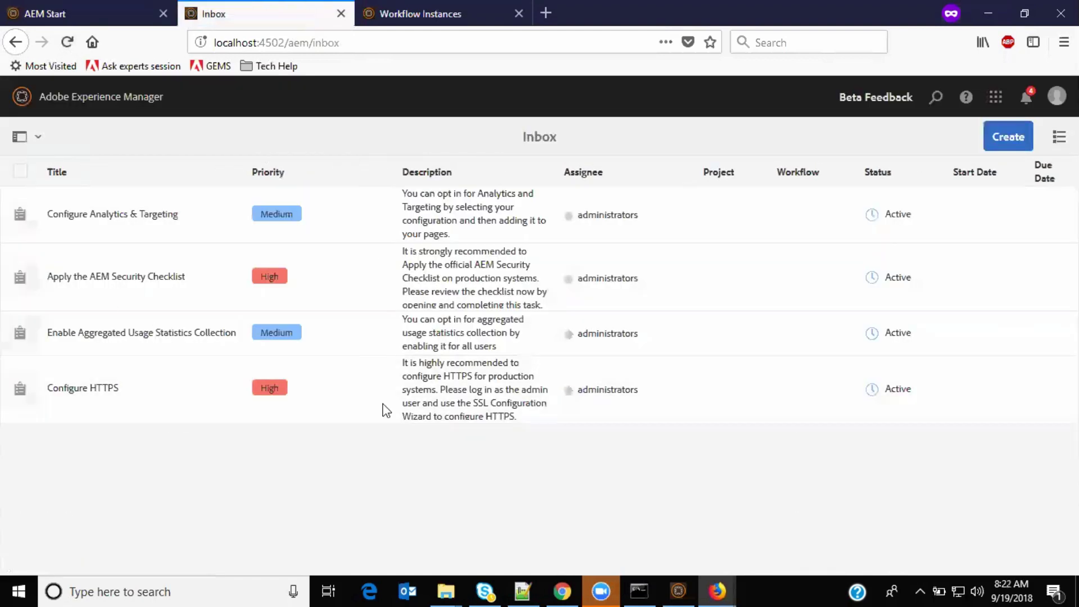
pyautogui.click(450, 11)
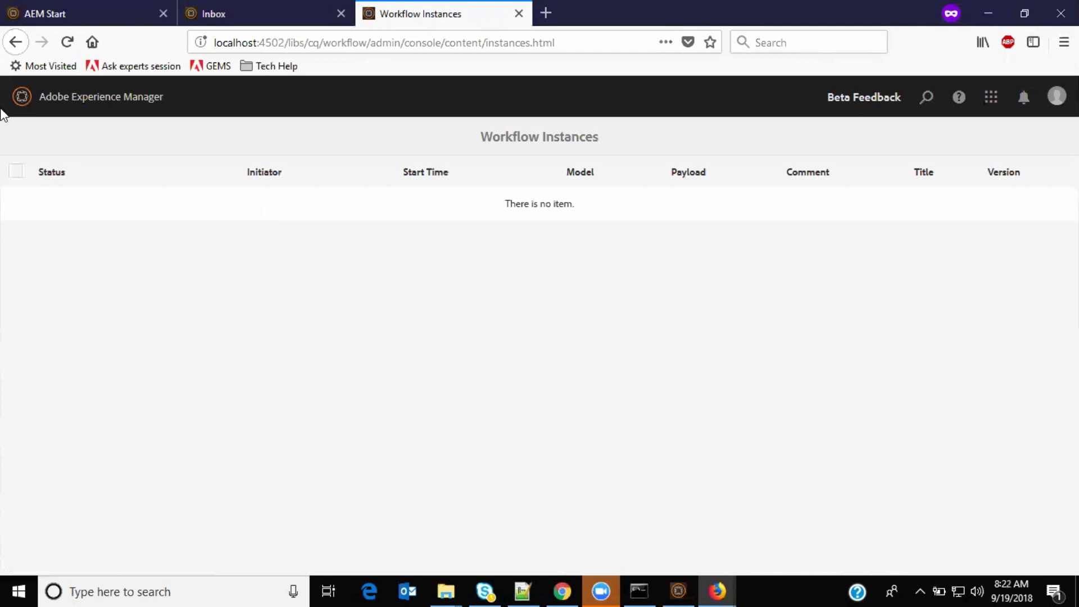
pyautogui.click(67, 42)
# Step: Bring up the Workflow tools (Models, Instances, Launchers, Archive, Failures) from the Tools area
pyautogui.click(63, 8)
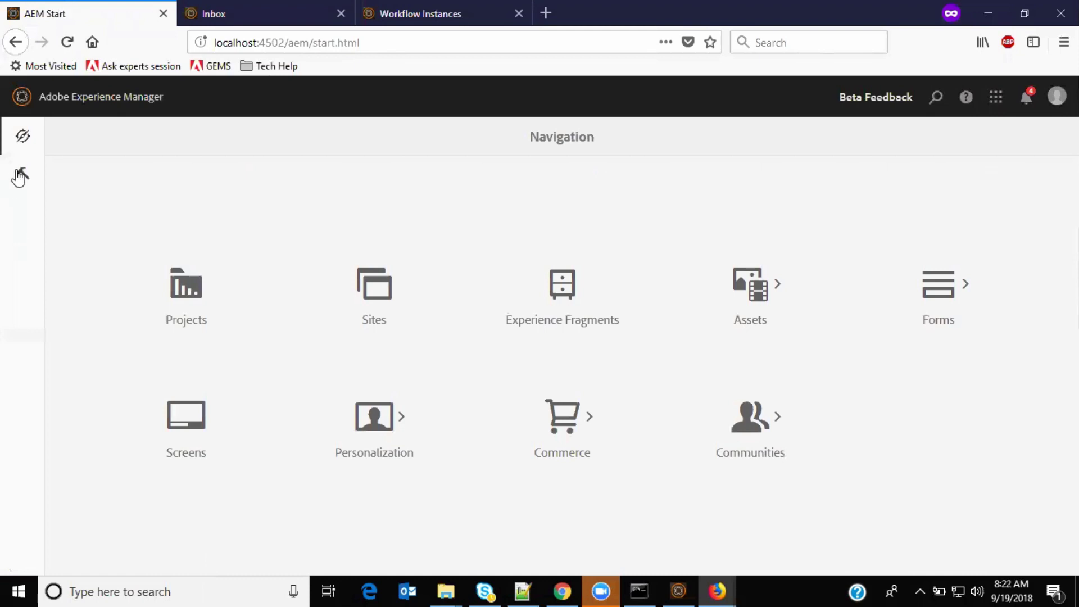
pyautogui.click(21, 174)
pyautogui.click(101, 230)
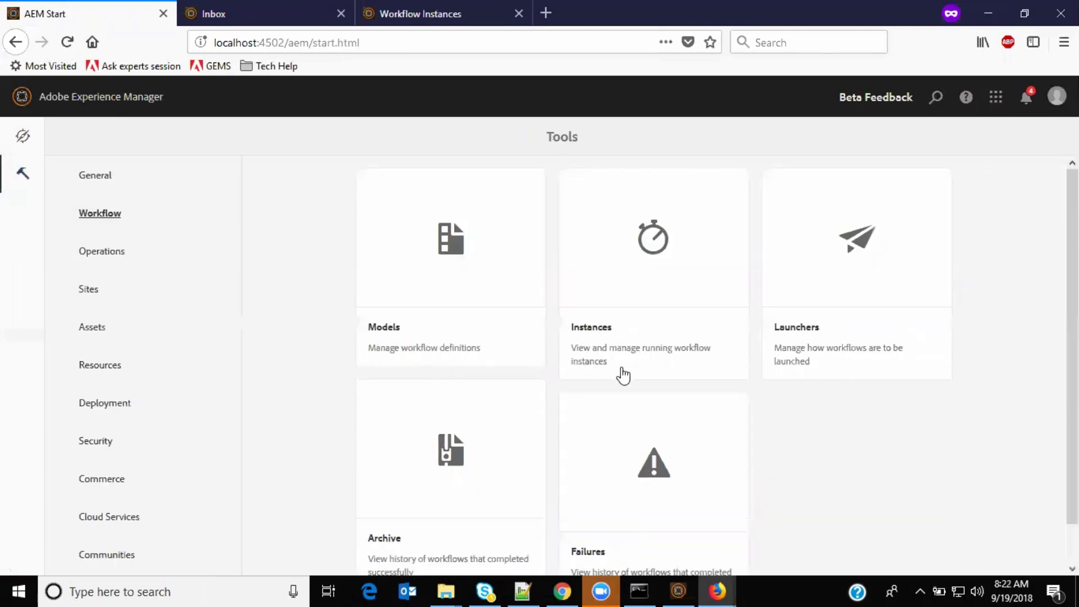
pyautogui.scroll(-1, 645, 219)
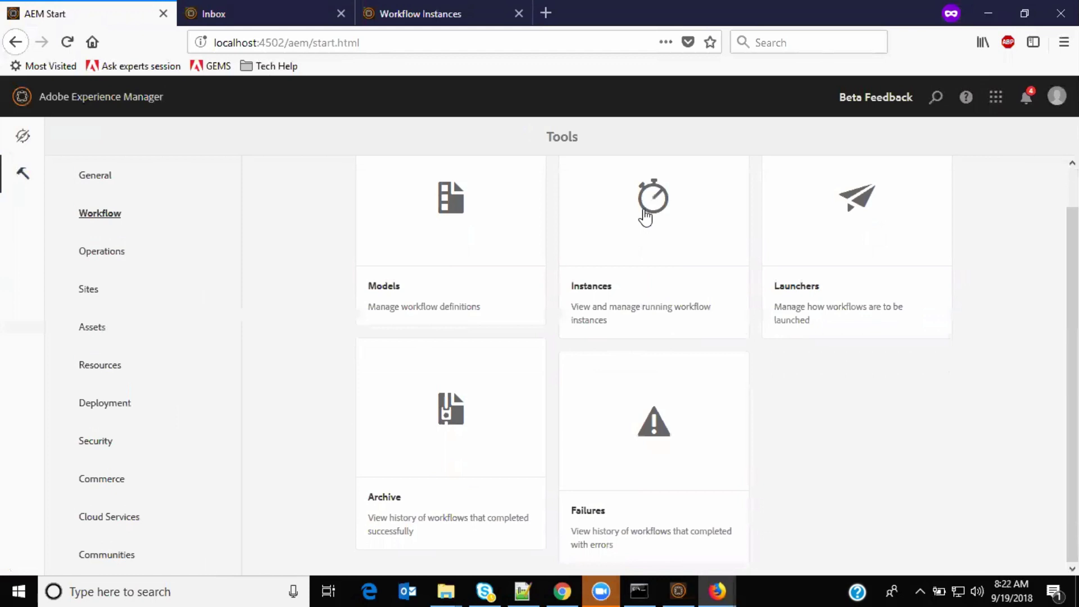
# Step: In the Workflow Archive, select the ContentApprovalDemo entry and highlight its /content/we-retail/us/en/men payload and legal comment
pyautogui.click(441, 410)
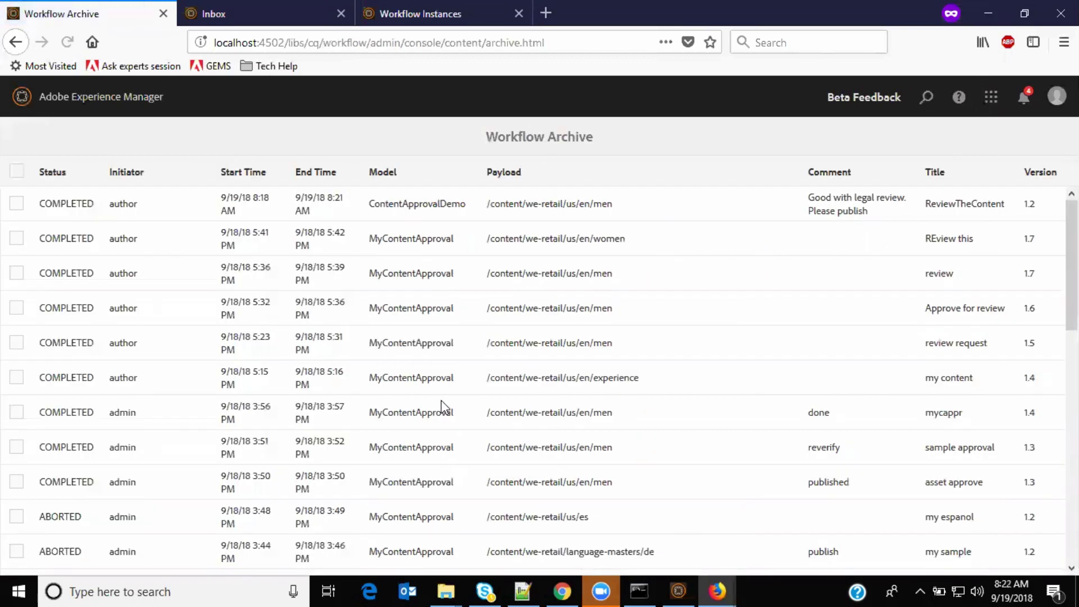
pyautogui.click(17, 204)
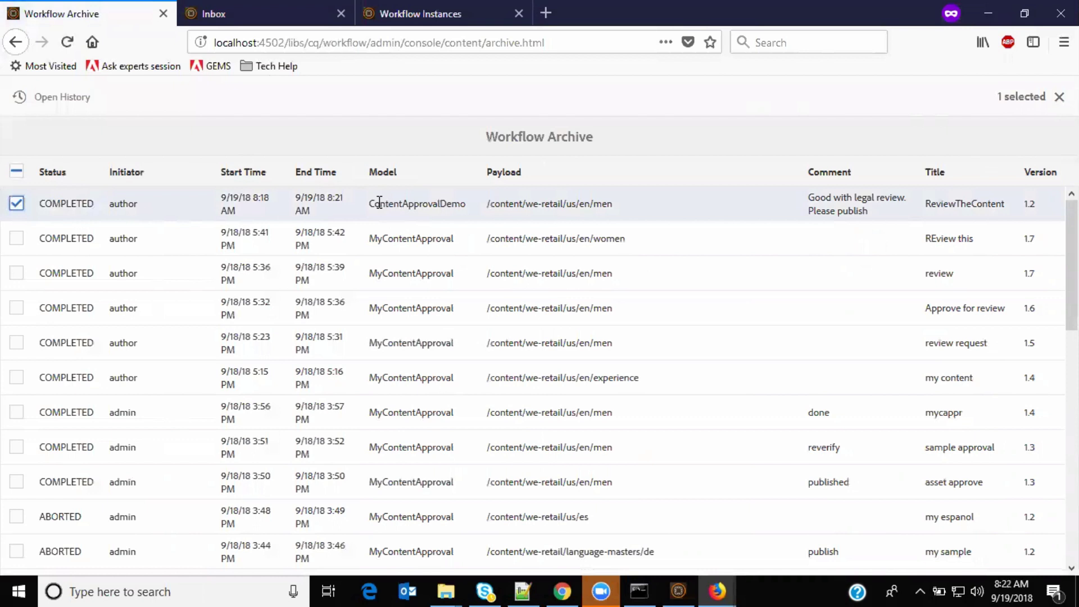
pyautogui.moveTo(371, 206); pyautogui.dragTo(612, 219)
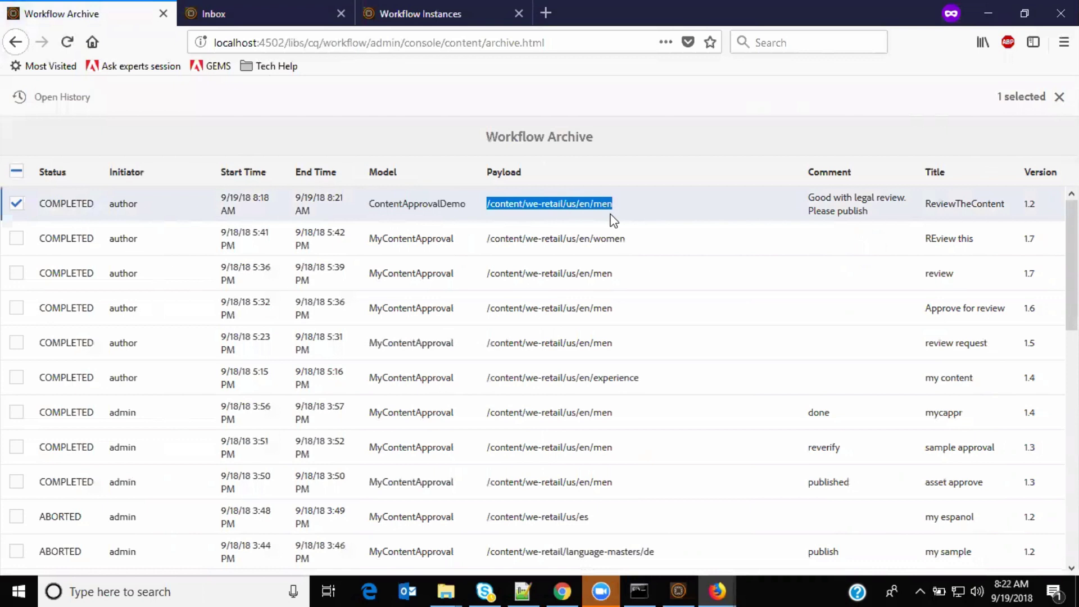
pyautogui.moveTo(870, 212); pyautogui.dragTo(805, 200)
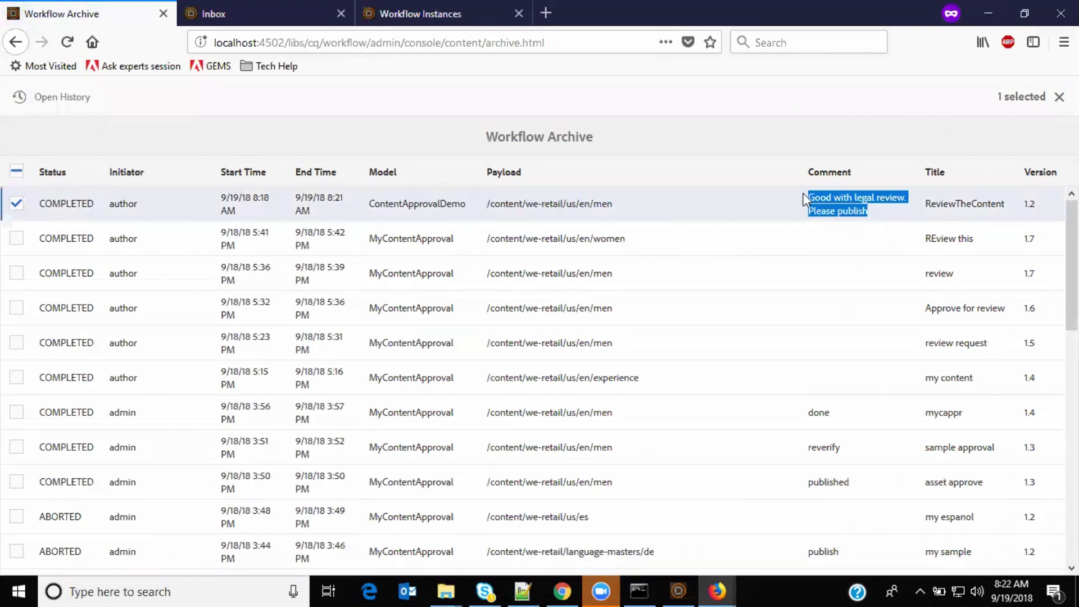